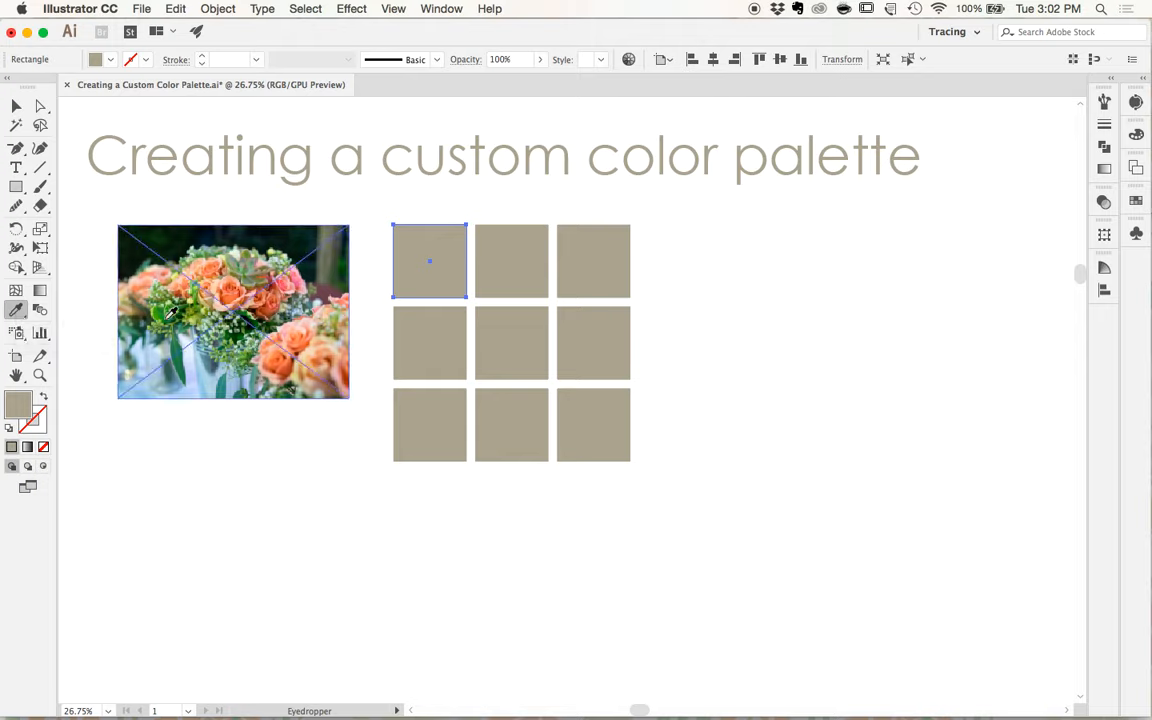
# - Deselect the photo and the squares
pyautogui.press('v')
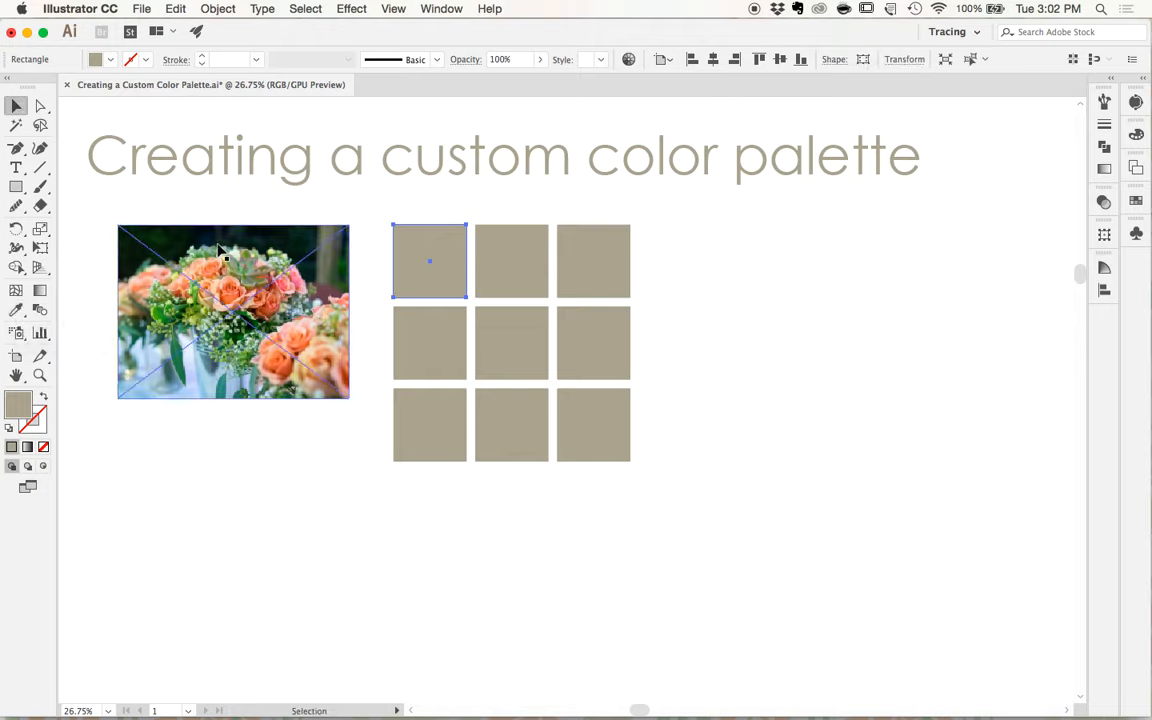
pyautogui.click(219, 248)
pyautogui.press('super+shift+a')
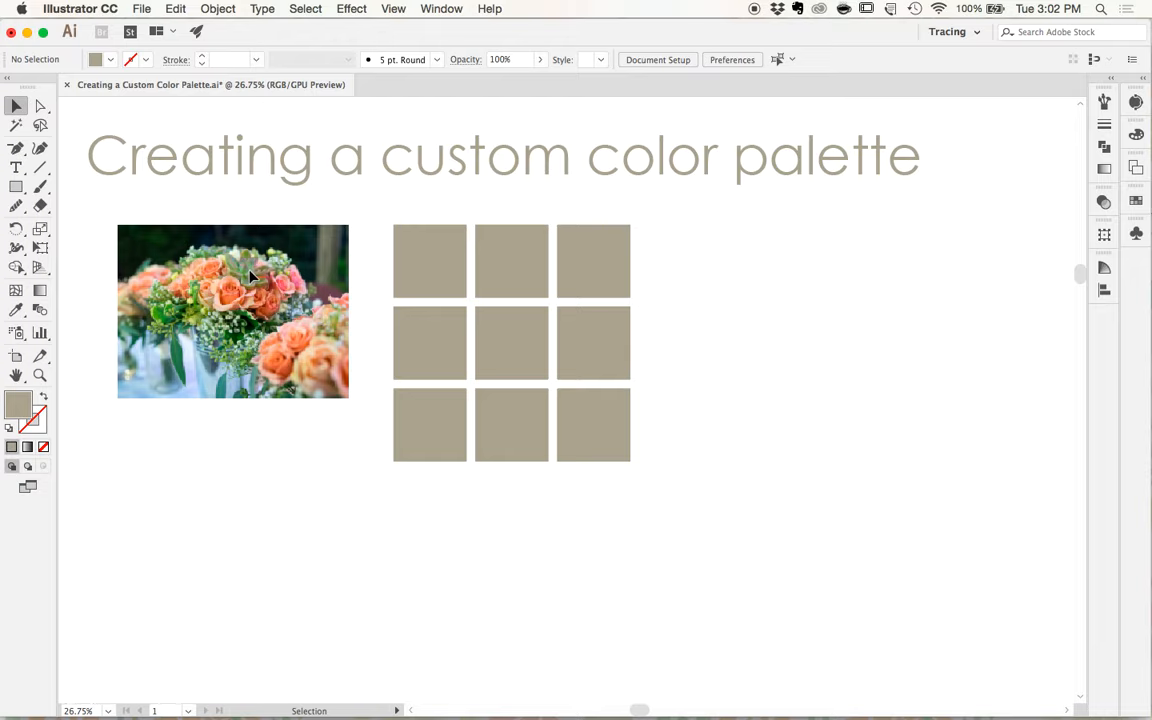
# - Fill the first square of the top row with a light peach sampled from the large rose in the photo
pyautogui.scroll(1, 251, 276)
pyautogui.click(416, 260)
pyautogui.press('i')
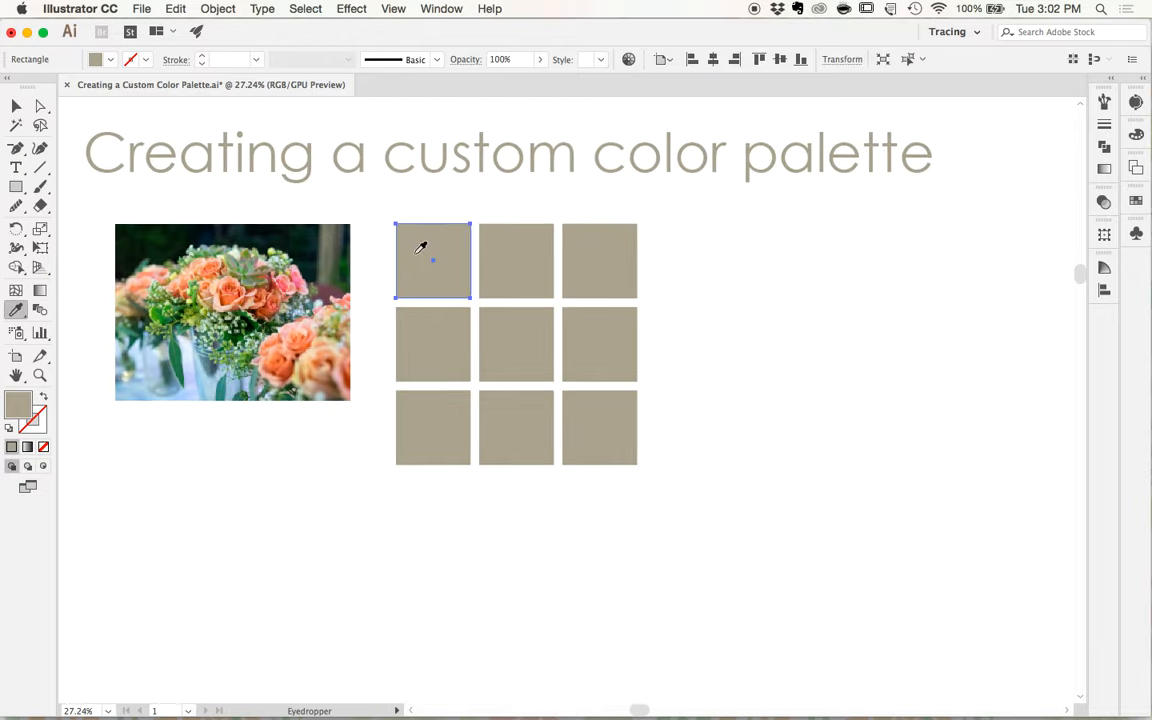
pyautogui.scroll(5, 226, 290)
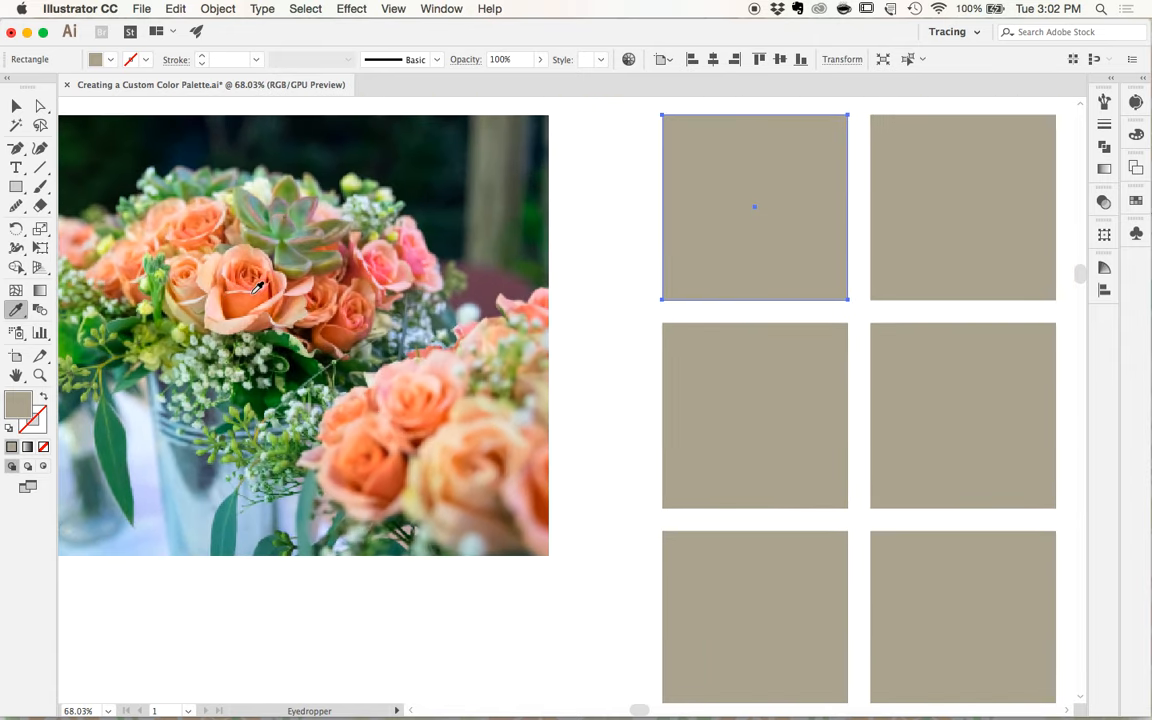
pyautogui.scroll(3, 257, 287)
pyautogui.click(243, 299)
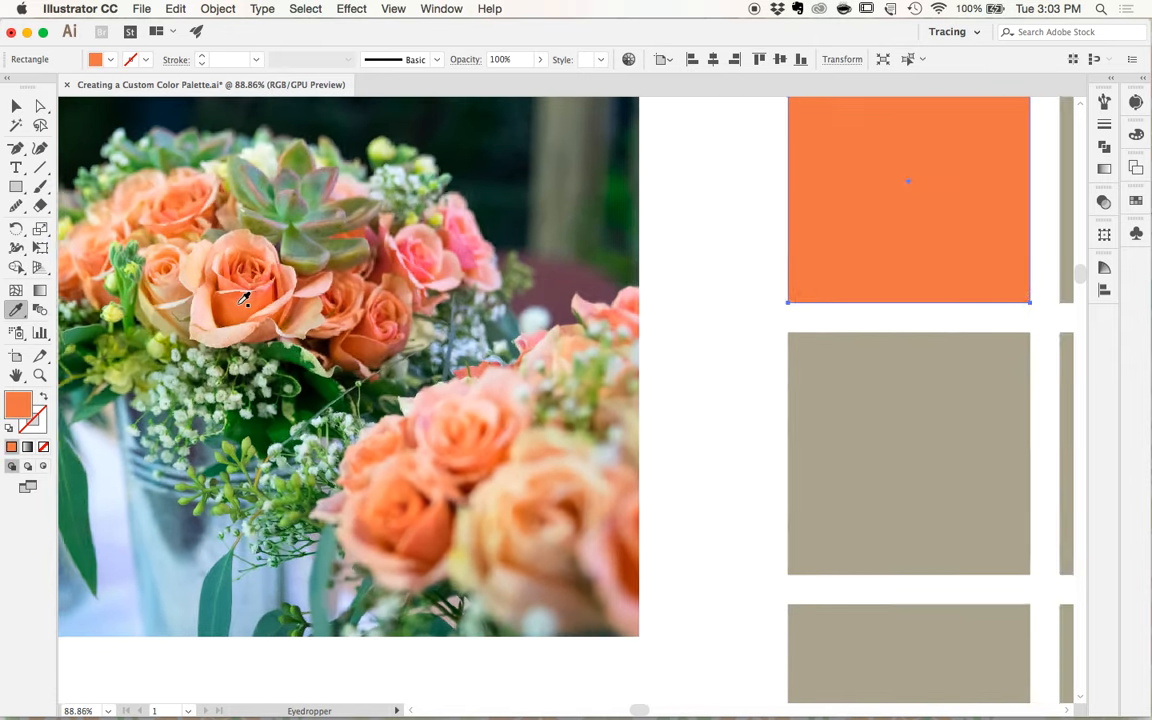
pyautogui.scroll(-5, 243, 299)
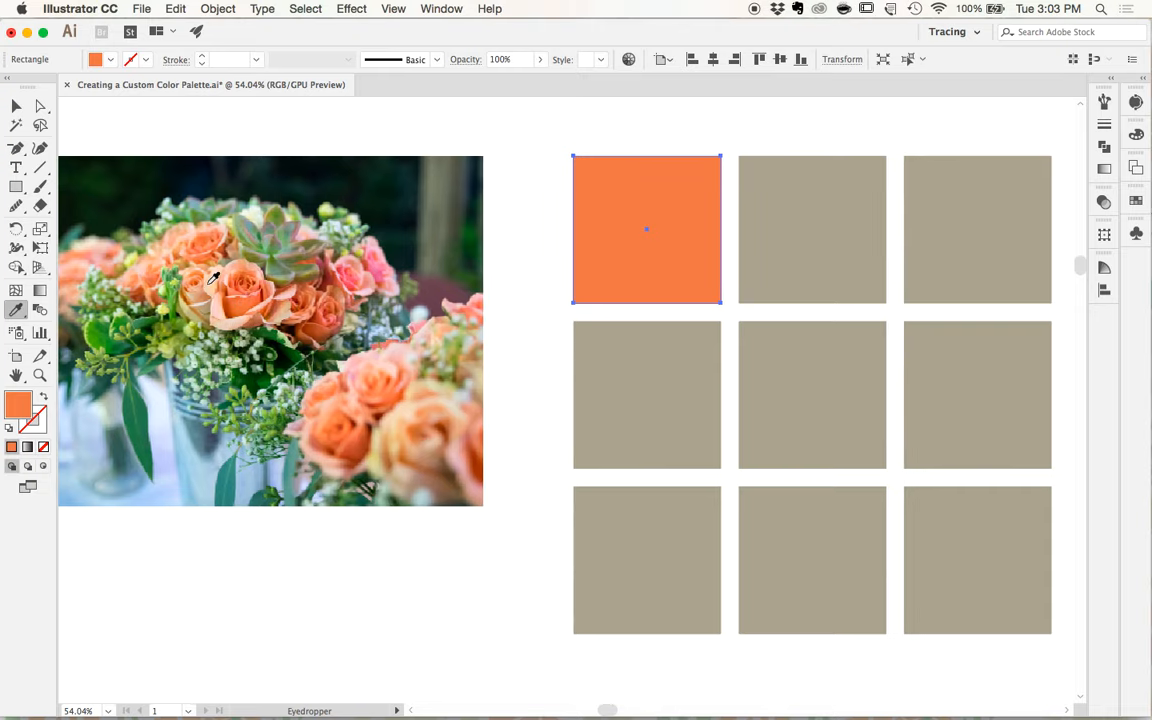
pyautogui.scroll(4, 213, 278)
pyautogui.click(227, 297)
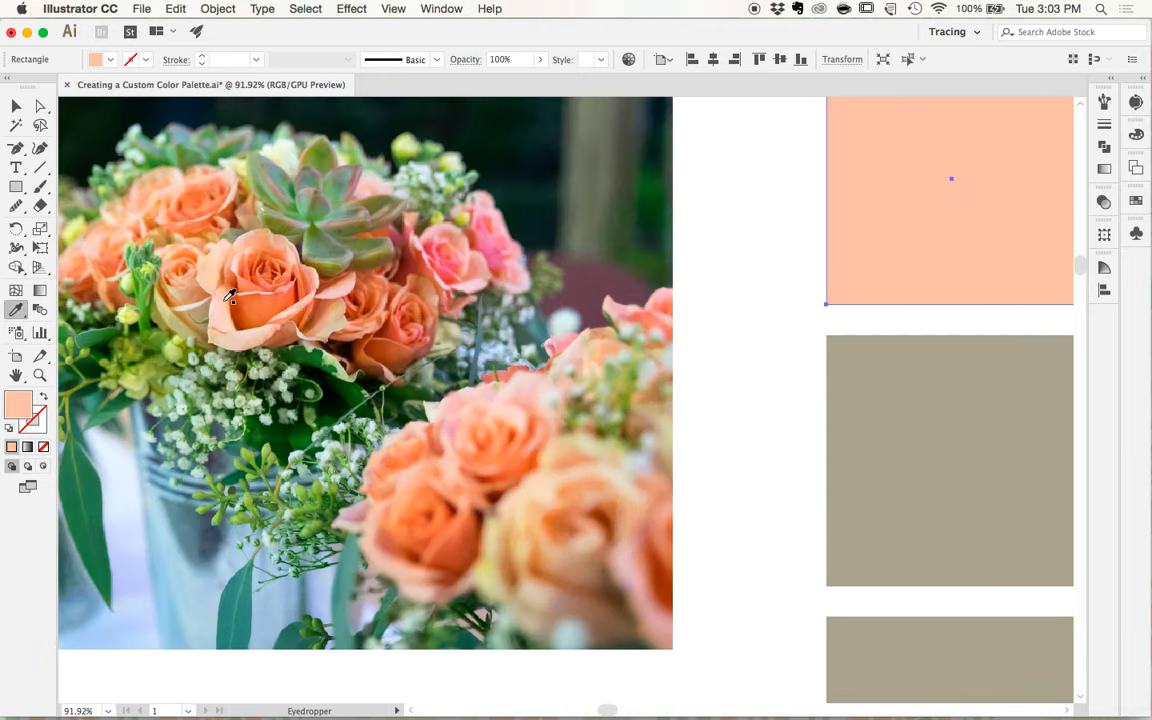
pyautogui.scroll(-4, 229, 299)
# - Fill the middle square of the top row with a pale pink sampled from the photo's rose petals
pyautogui.press('v')
pyautogui.click(738, 257)
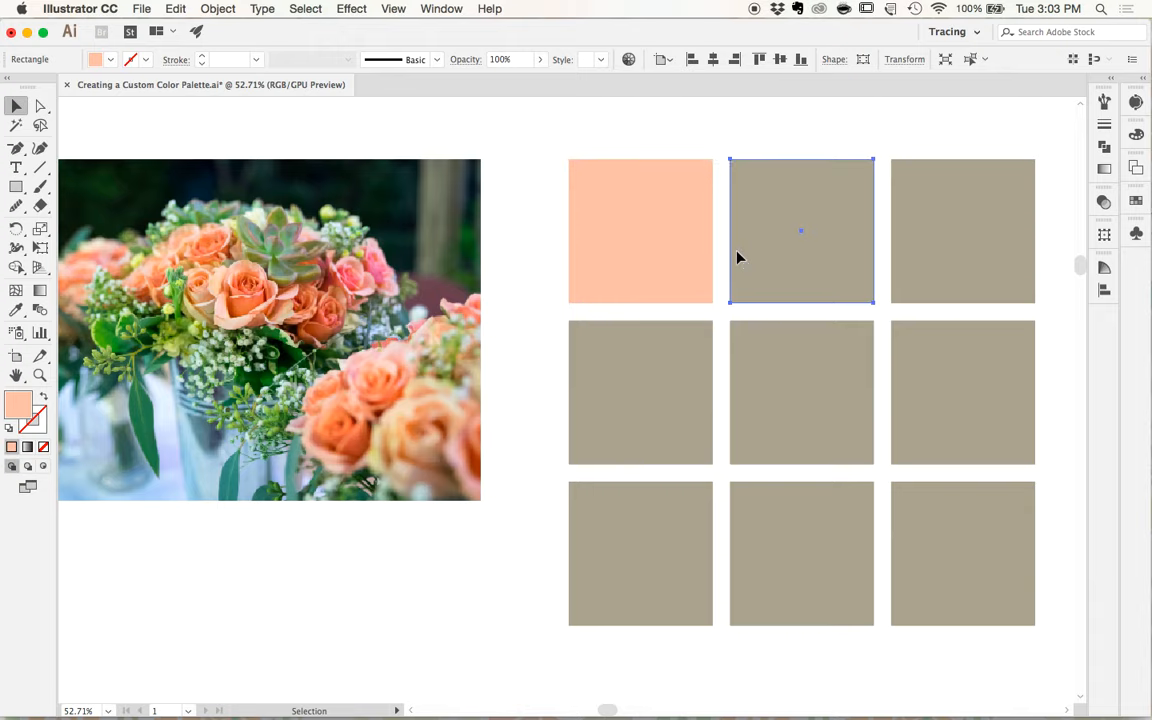
pyautogui.press('i')
pyautogui.scroll(2, 363, 269)
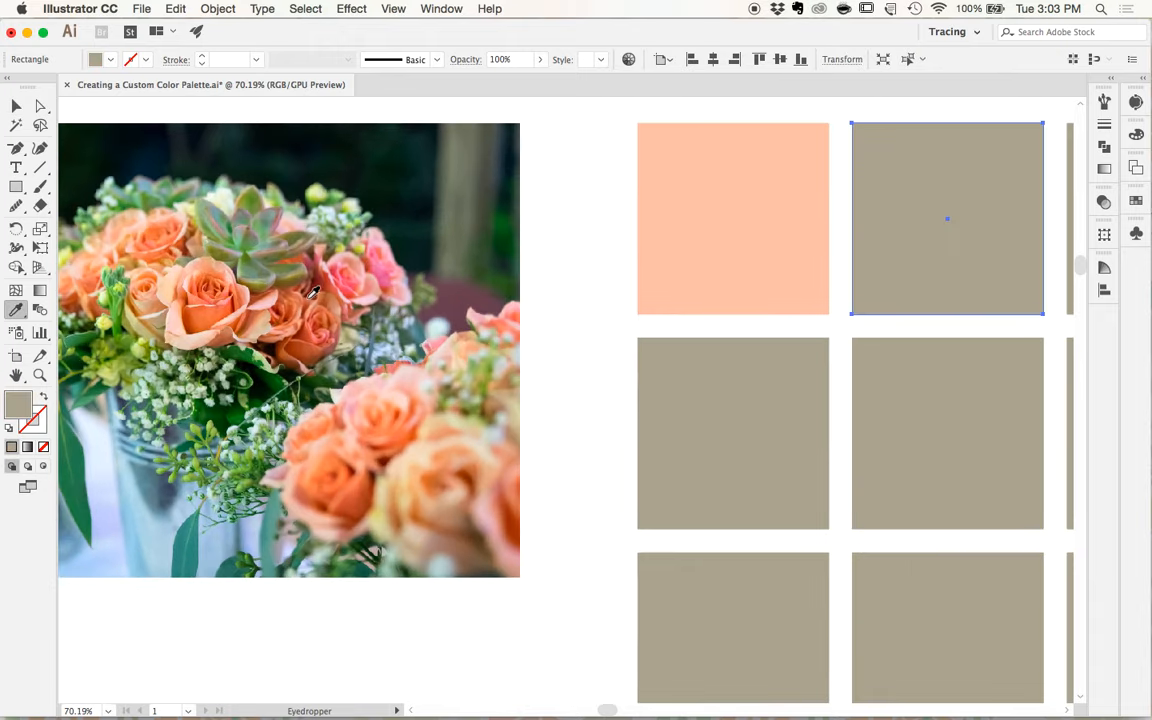
pyautogui.click(267, 306)
pyautogui.scroll(-2, 345, 325)
# - Fill the last square of the top row with a coral pink sampled from the darker rose beside the large one
pyautogui.press('v')
pyautogui.click(865, 243)
pyautogui.press('i')
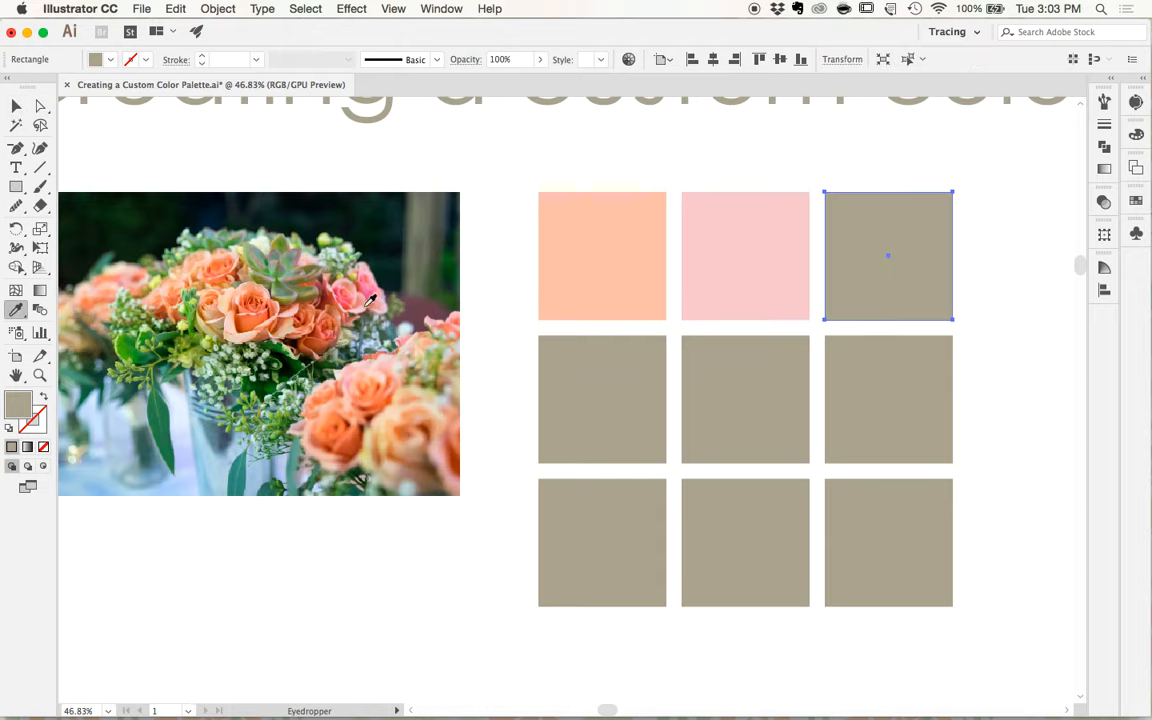
pyautogui.click(300, 280)
pyautogui.click(297, 290)
pyautogui.scroll(2, 328, 322)
pyautogui.click(327, 325)
pyautogui.scroll(-2, 327, 330)
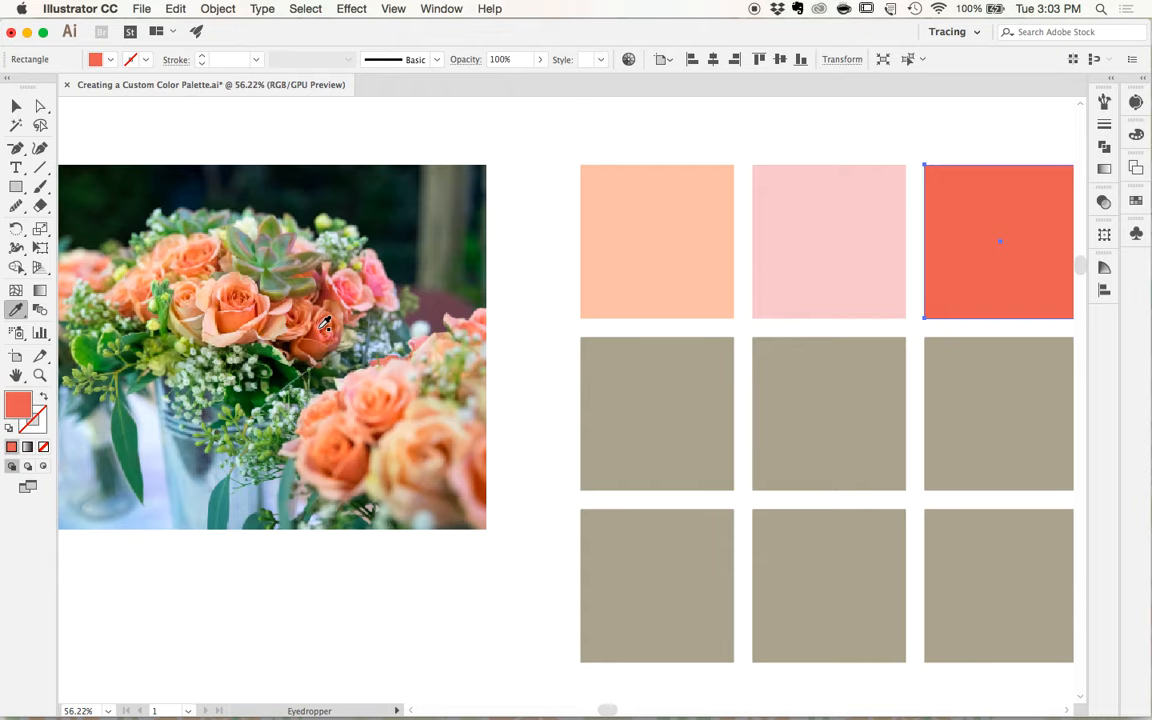
pyautogui.click(328, 333)
pyautogui.click(338, 332)
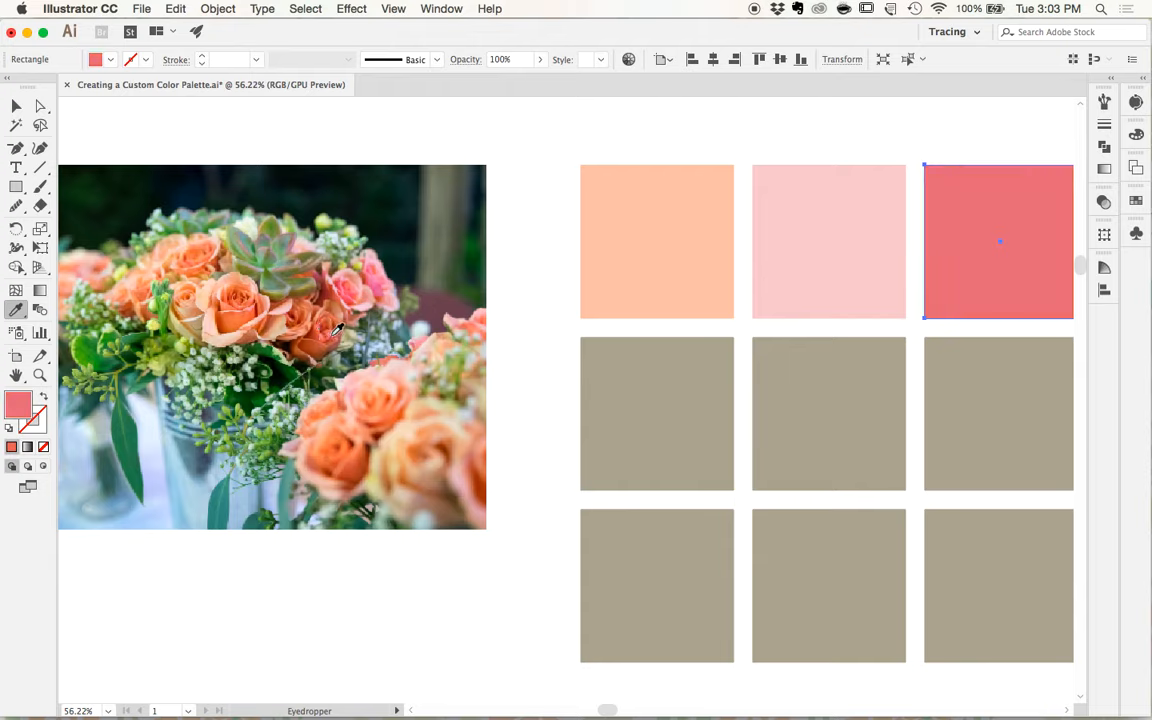
# - Fill the first square of the middle row with a pale beige sampled from the lower petals of the large rose
pyautogui.keyDown('super'); pyautogui.click(620, 415); pyautogui.keyUp('super')
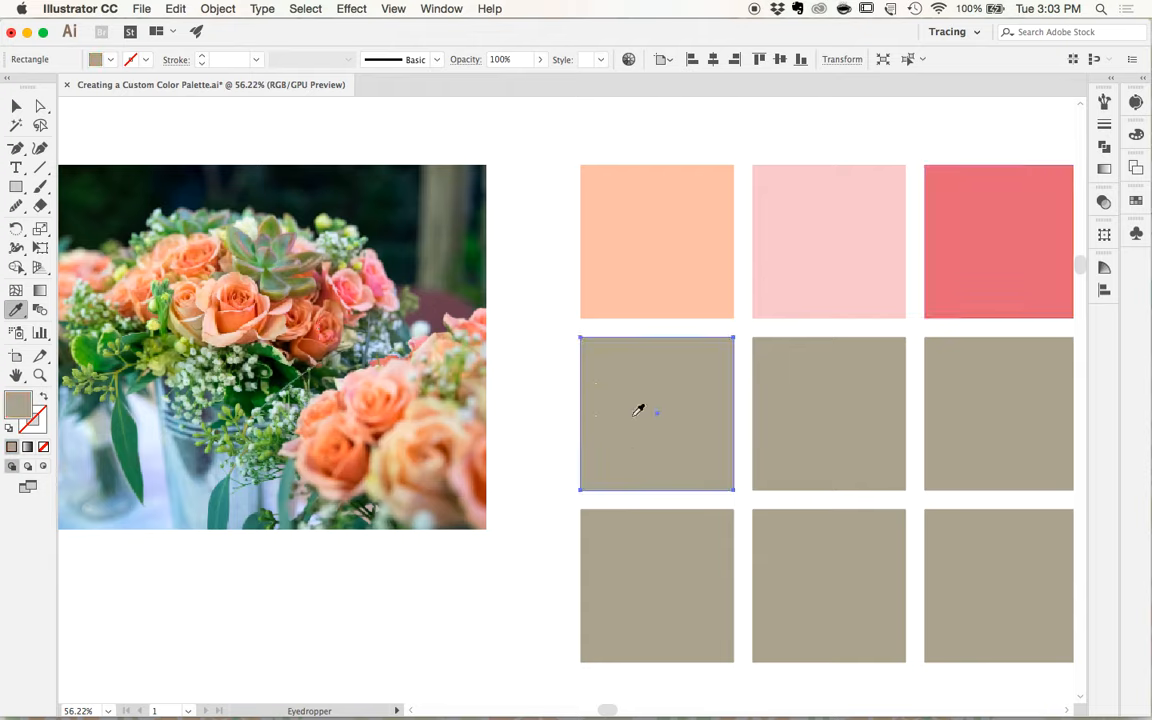
pyautogui.click(197, 306)
pyautogui.click(230, 336)
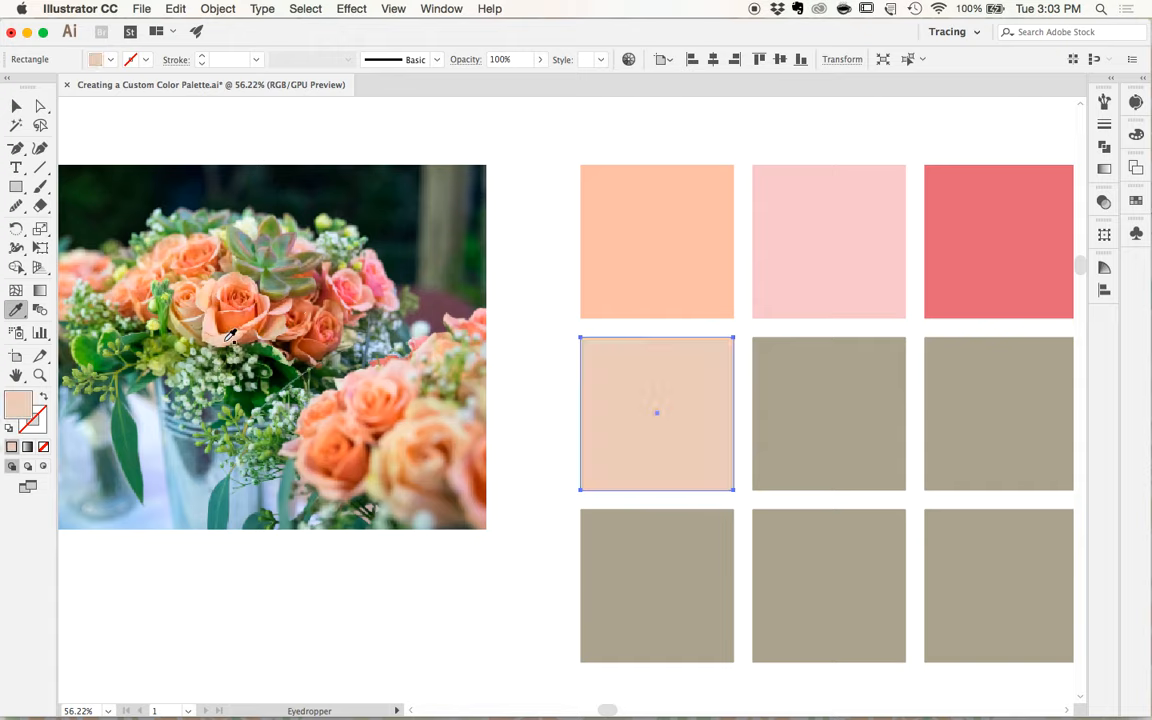
# - Fill the center square with a dusty salmon pink sampled from the foreground roses, trying several spots in the photo
pyautogui.keyDown('super'); pyautogui.click(774, 403); pyautogui.keyUp('super')
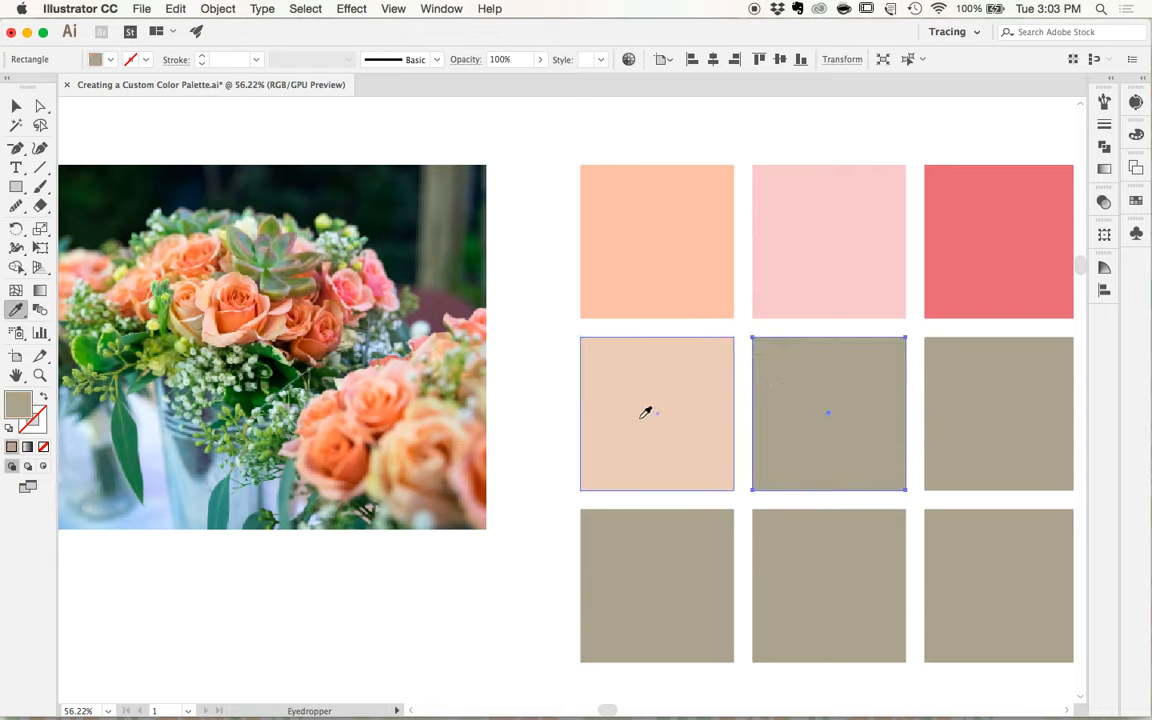
pyautogui.click(406, 443)
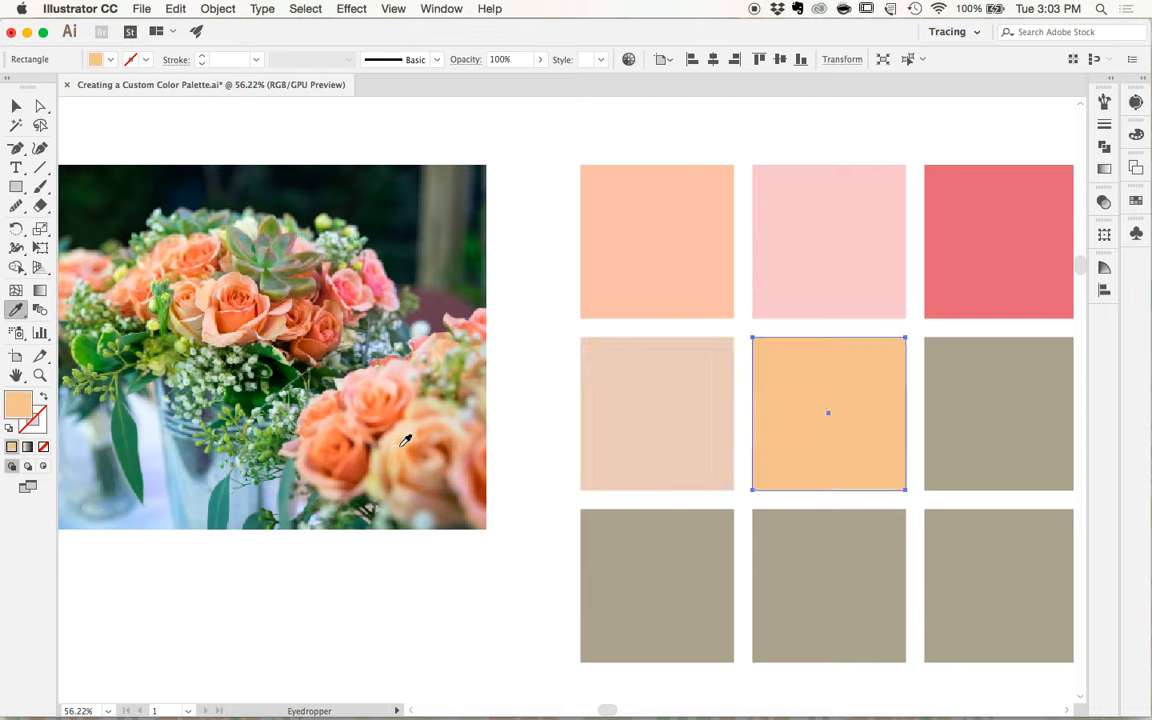
pyautogui.click(372, 450)
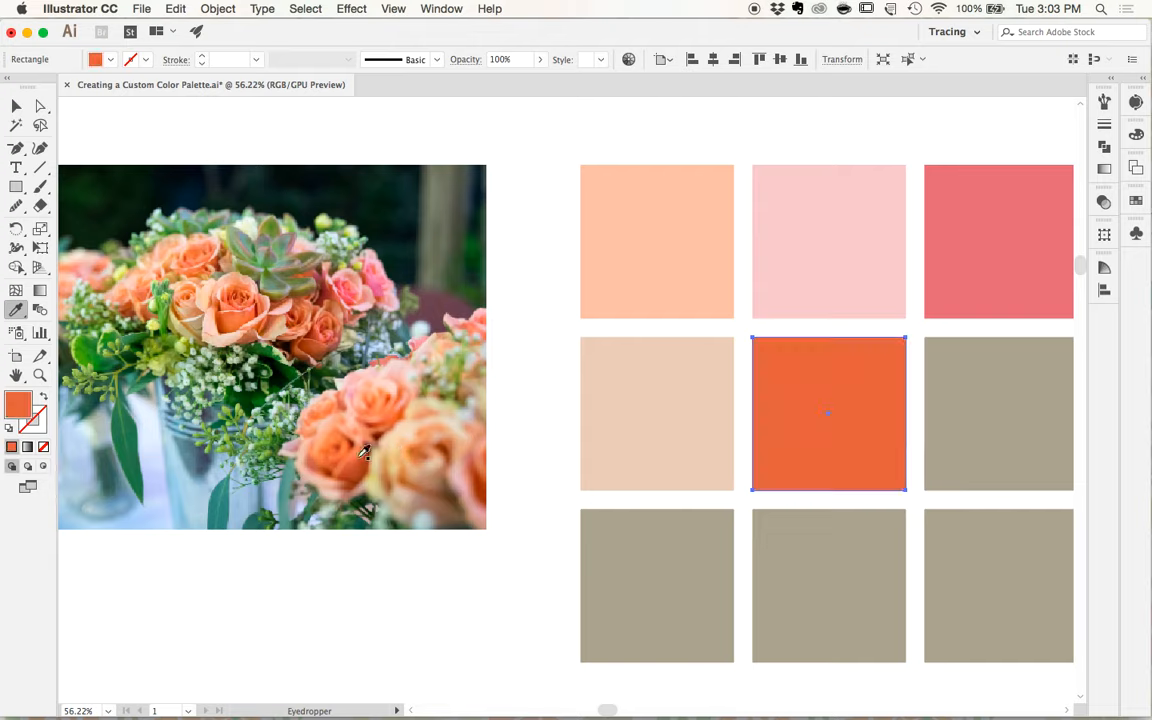
pyautogui.click(360, 445)
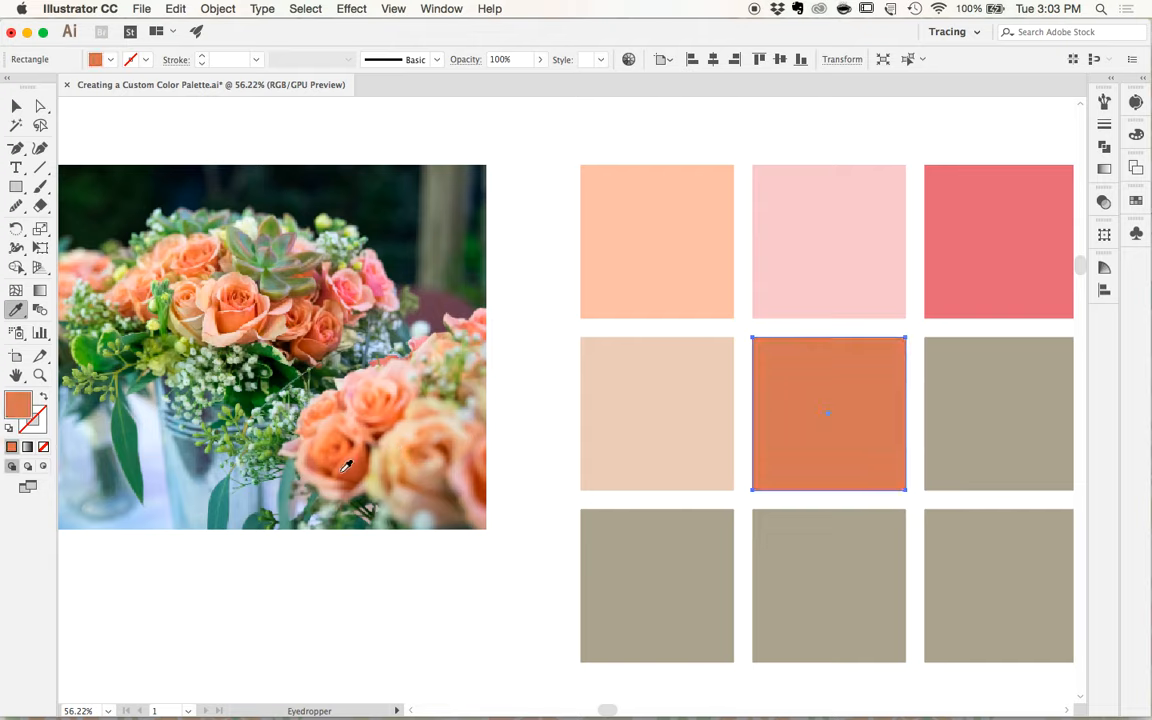
pyautogui.click(303, 421)
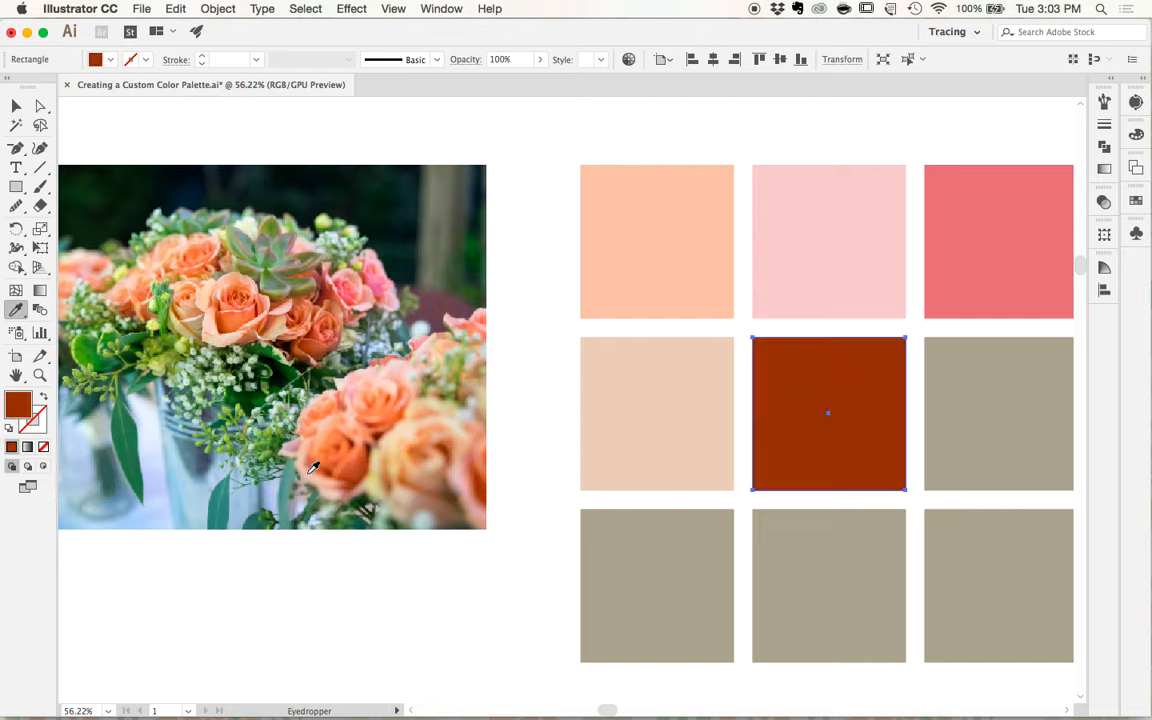
pyautogui.click(313, 470)
# - Fill the last square of the middle row with a muted green sampled from the succulent in the photo
pyautogui.press('v')
pyautogui.click(982, 417)
pyautogui.scroll(-1, 982, 417)
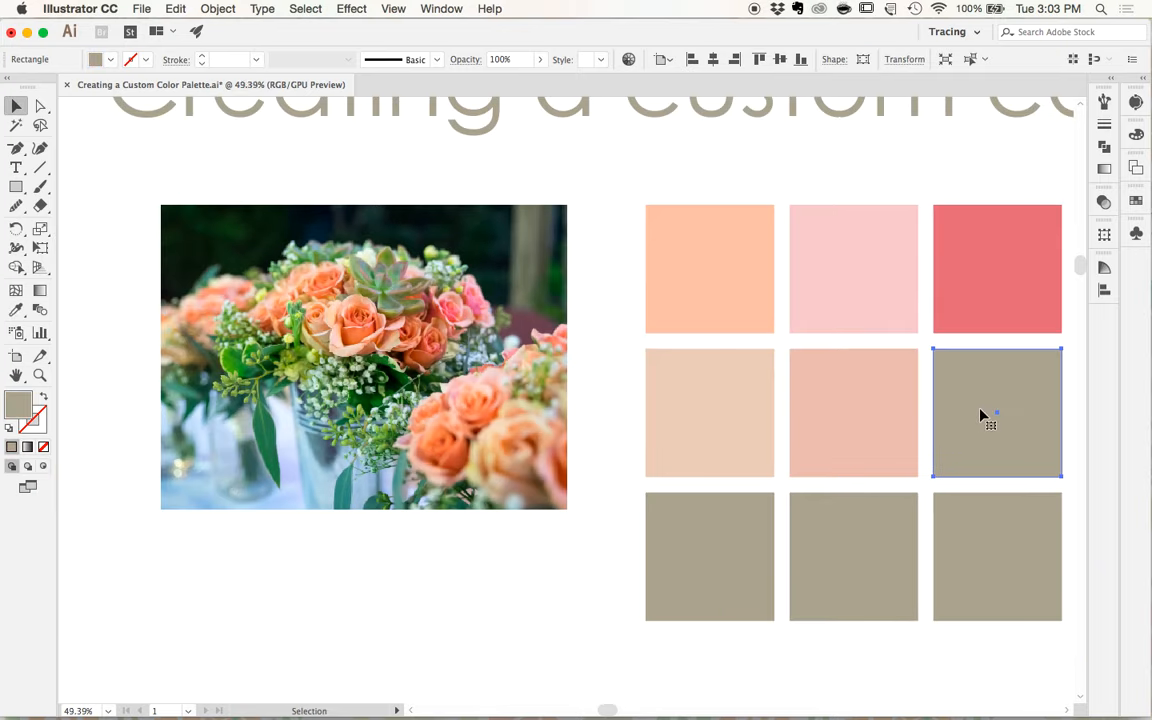
pyautogui.press('i')
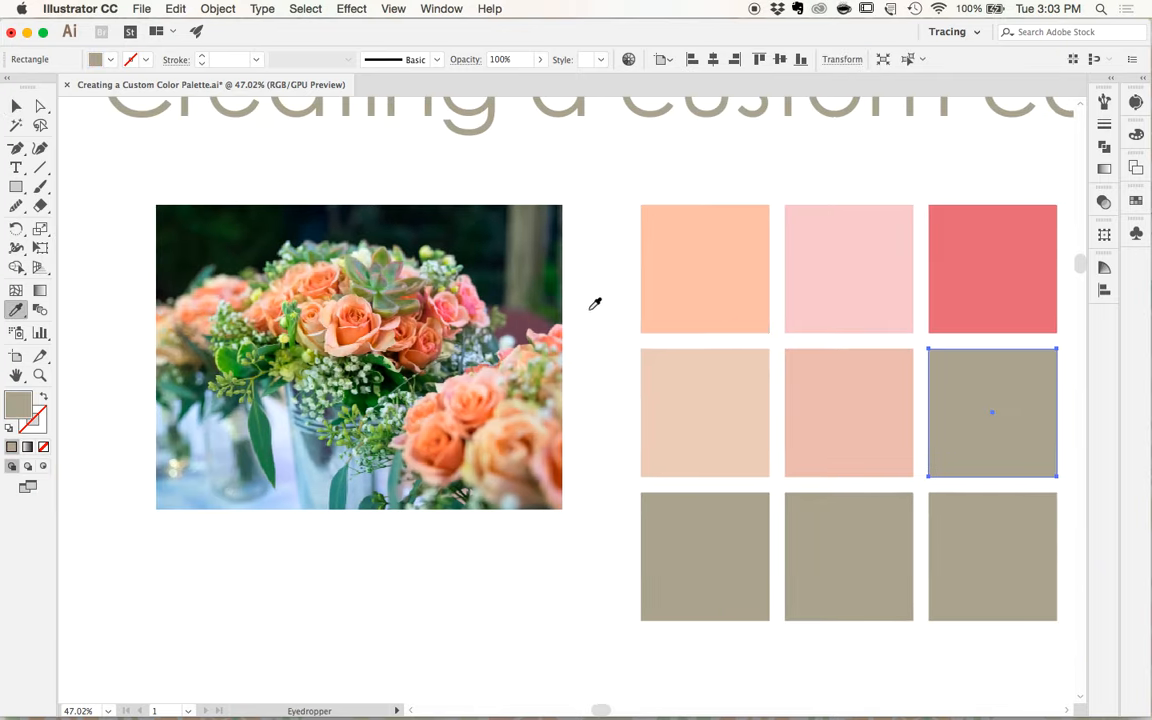
pyautogui.scroll(3, 386, 373)
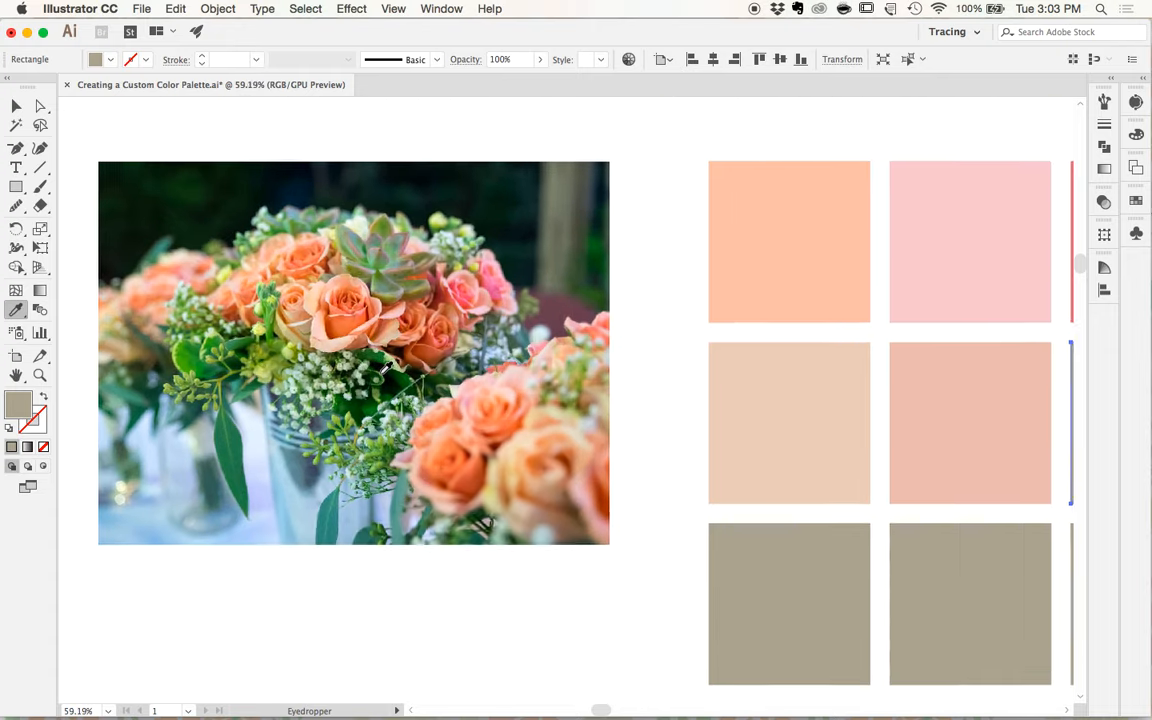
pyautogui.scroll(-1, 386, 371)
pyautogui.hscroll(3, 386, 369)
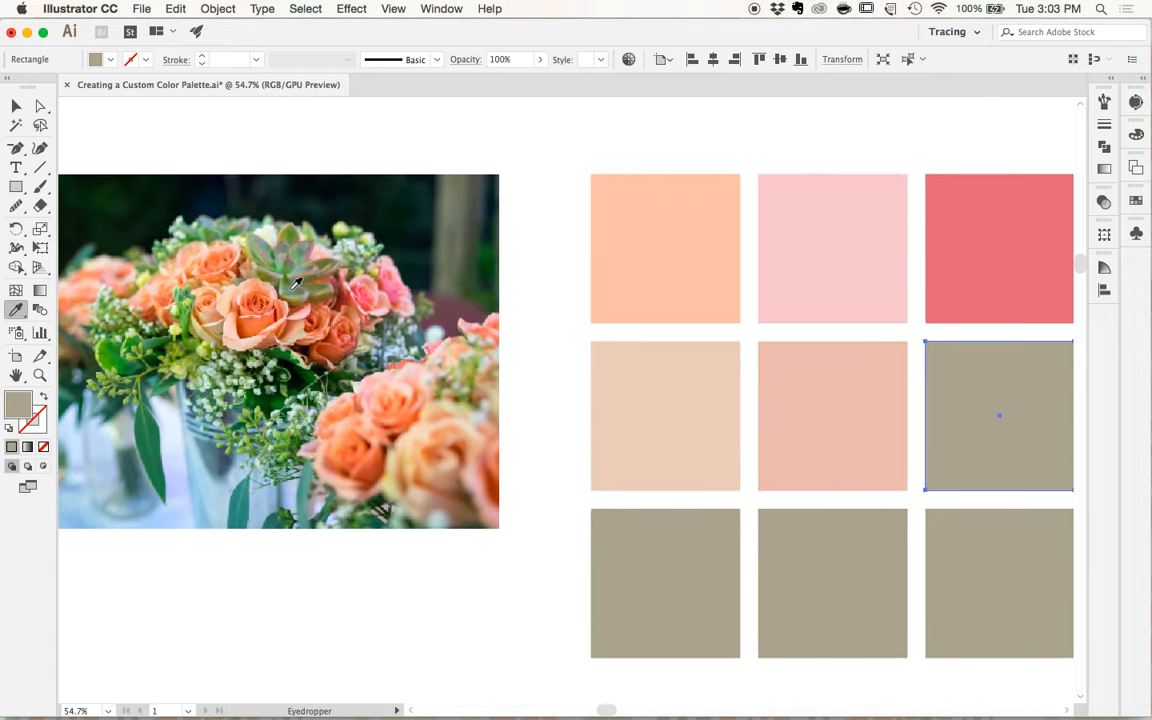
pyautogui.click(292, 285)
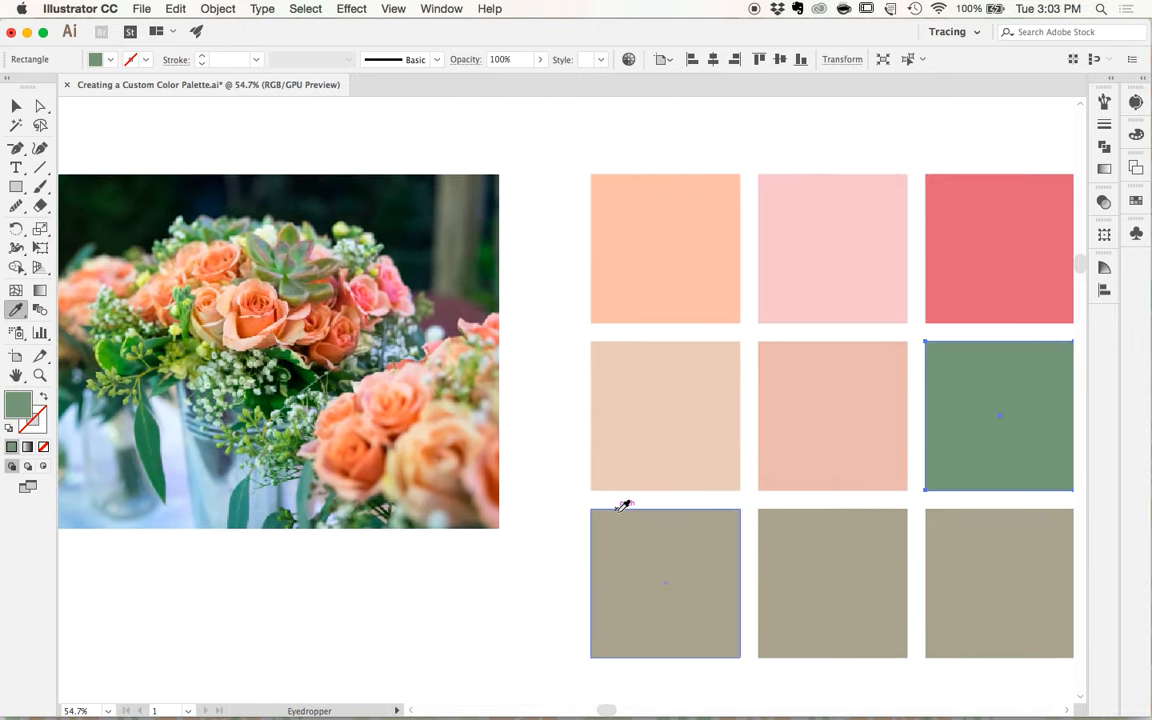
# - Fill the first square of the bottom row with a grayish green sampled from the succulent's upper leaves
pyautogui.keyDown('super'); pyautogui.click(640, 580); pyautogui.keyUp('super')
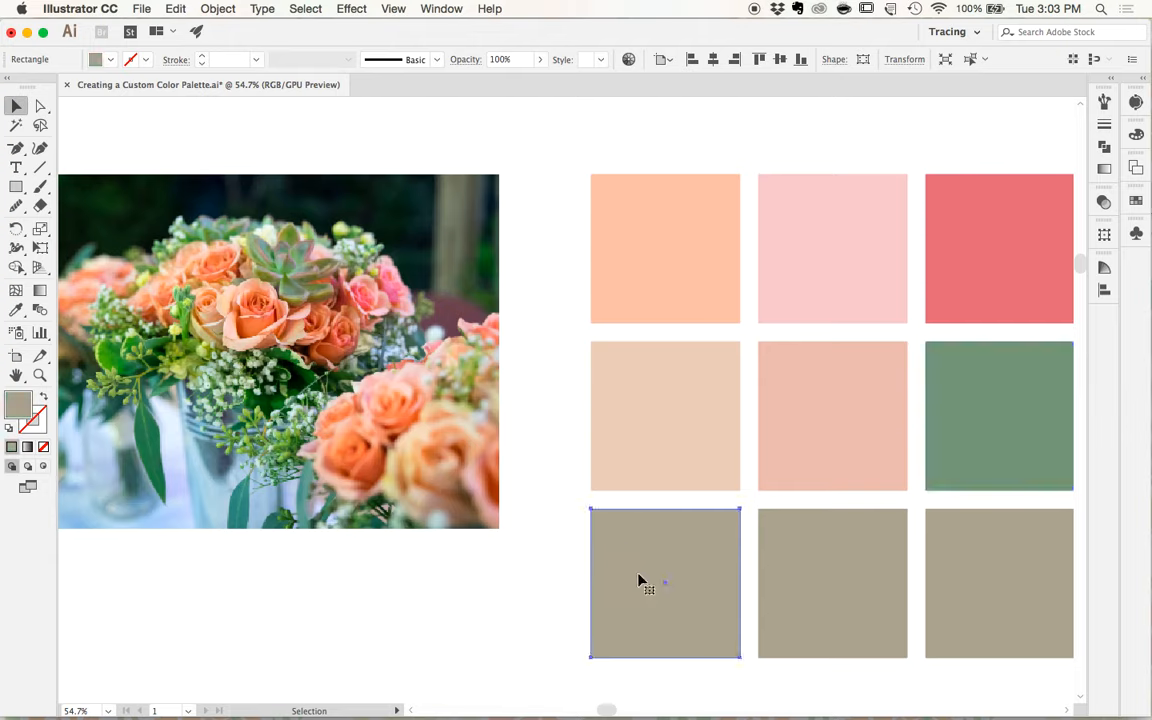
pyautogui.click(313, 249)
pyautogui.click(308, 245)
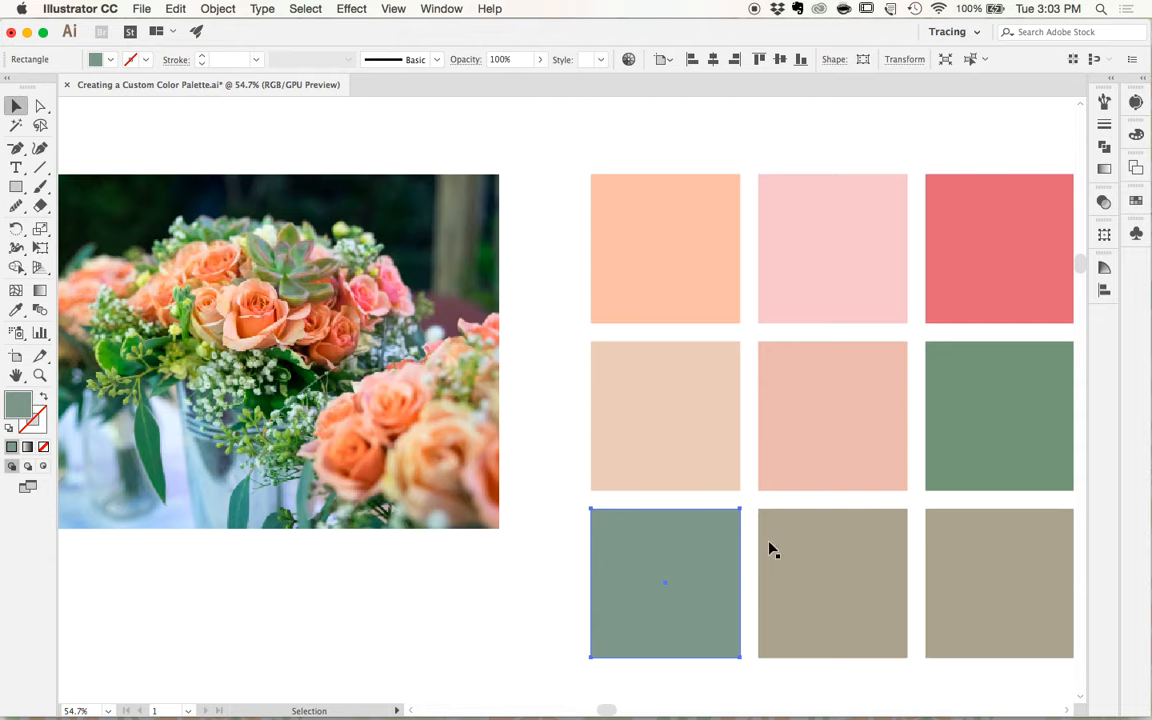
# - Fill the middle square of the bottom row with a dark teal sampled from the leaves hanging over the vase
pyautogui.keyDown('super'); pyautogui.click(790, 560); pyautogui.keyUp('super')
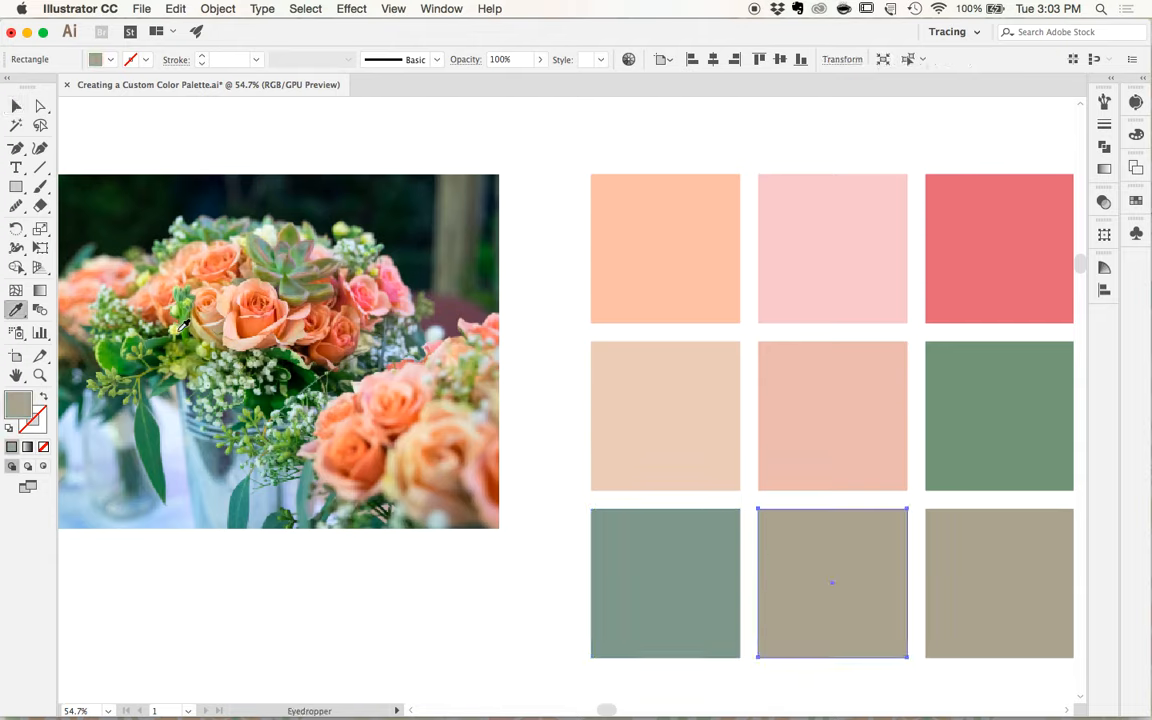
pyautogui.click(100, 318)
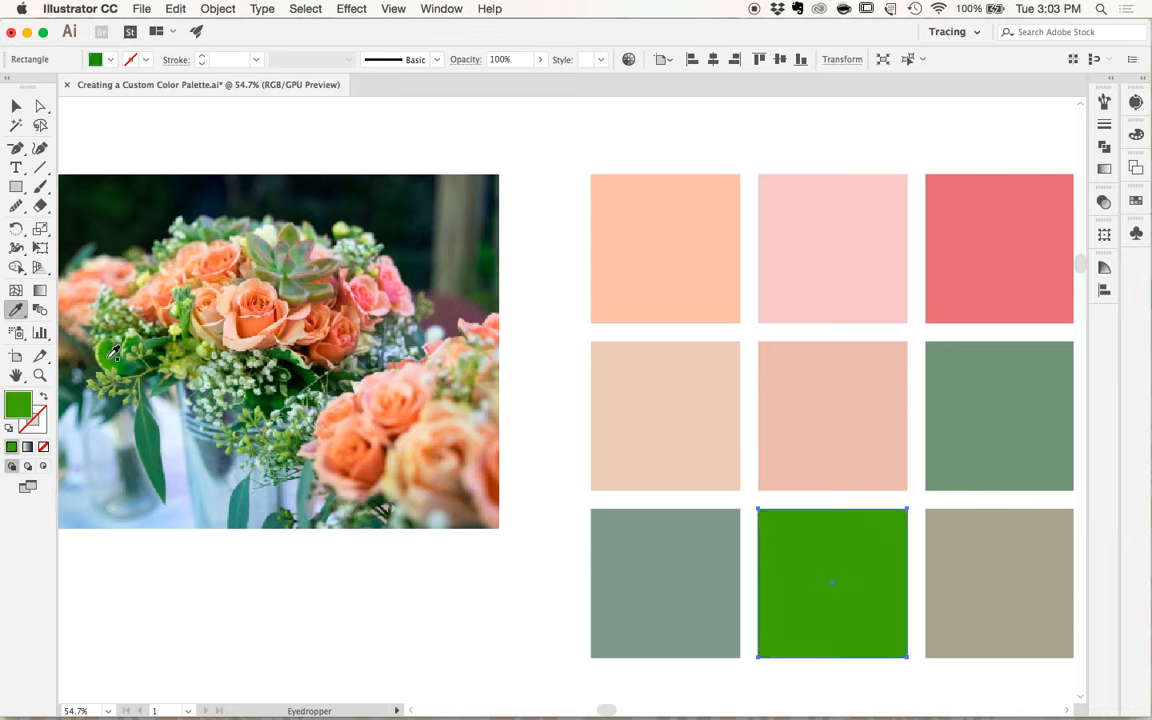
pyautogui.click(156, 418)
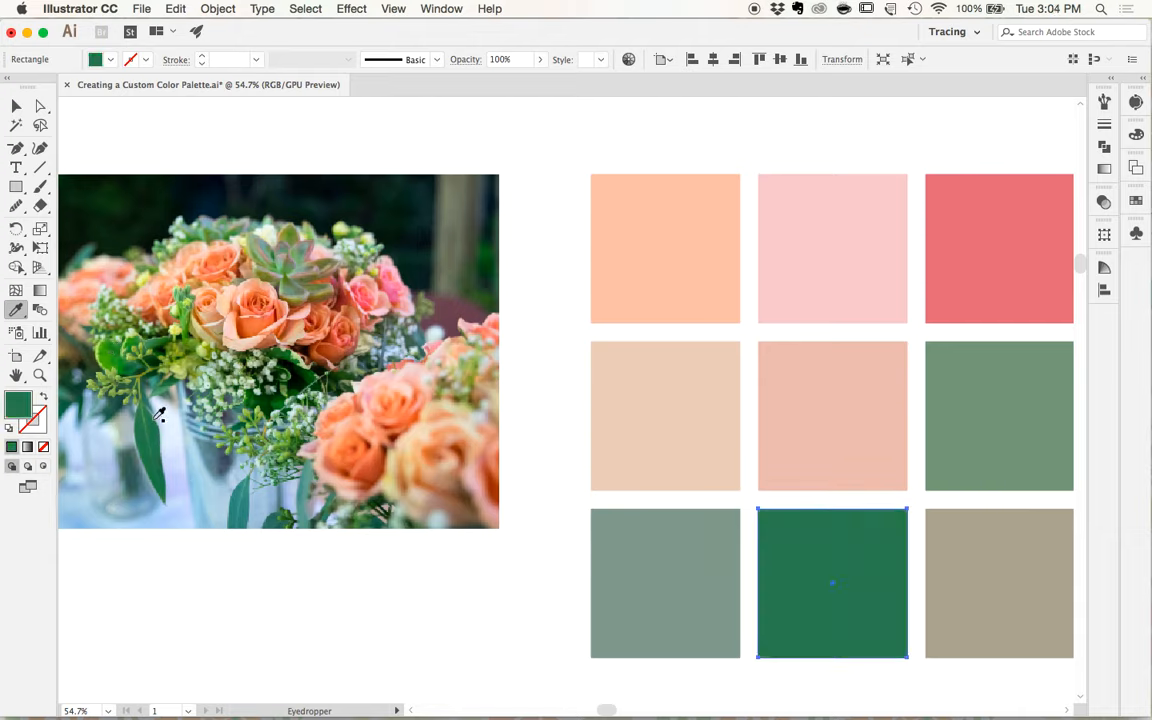
pyautogui.click(158, 425)
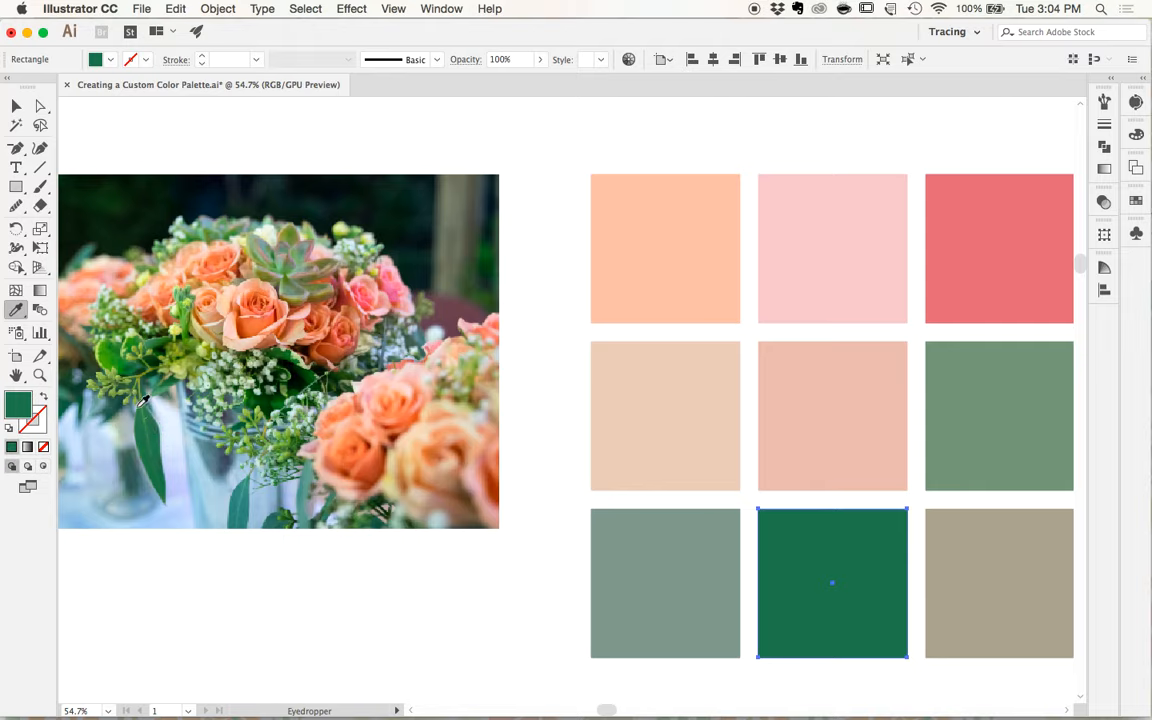
pyautogui.click(254, 487)
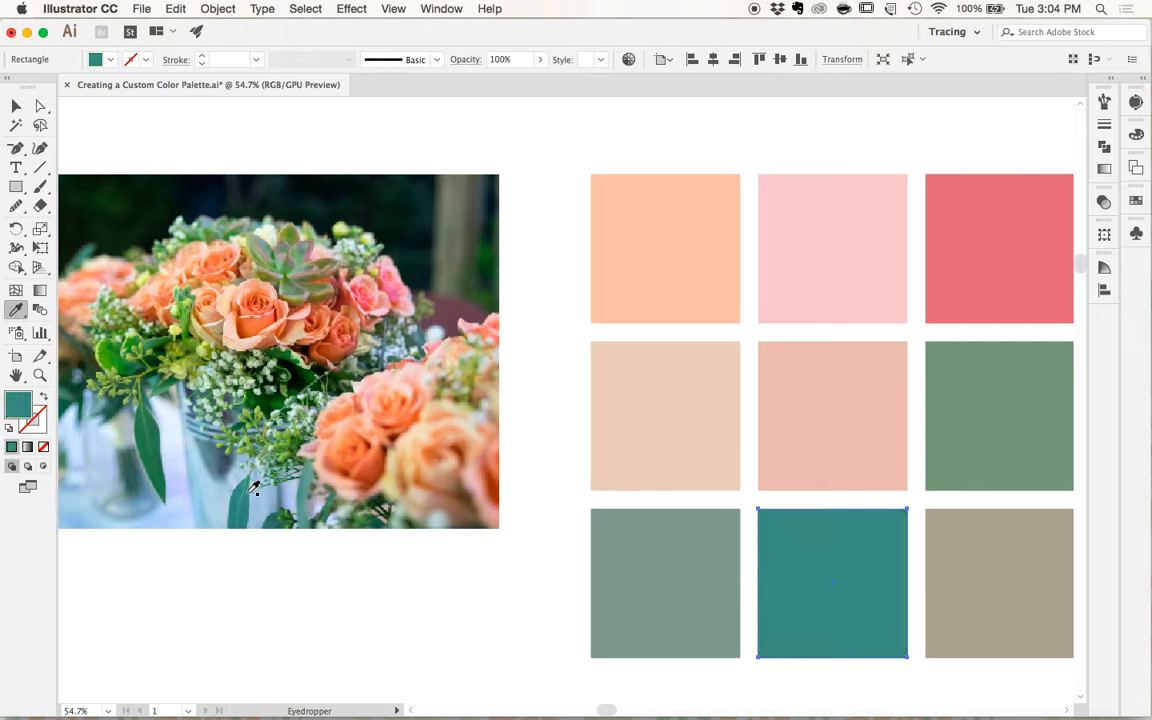
# - Fill the last square of the bottom row with a tan sampled from the shadow between the roses
pyautogui.keyDown('super'); pyautogui.click(946, 576); pyautogui.keyUp('super')
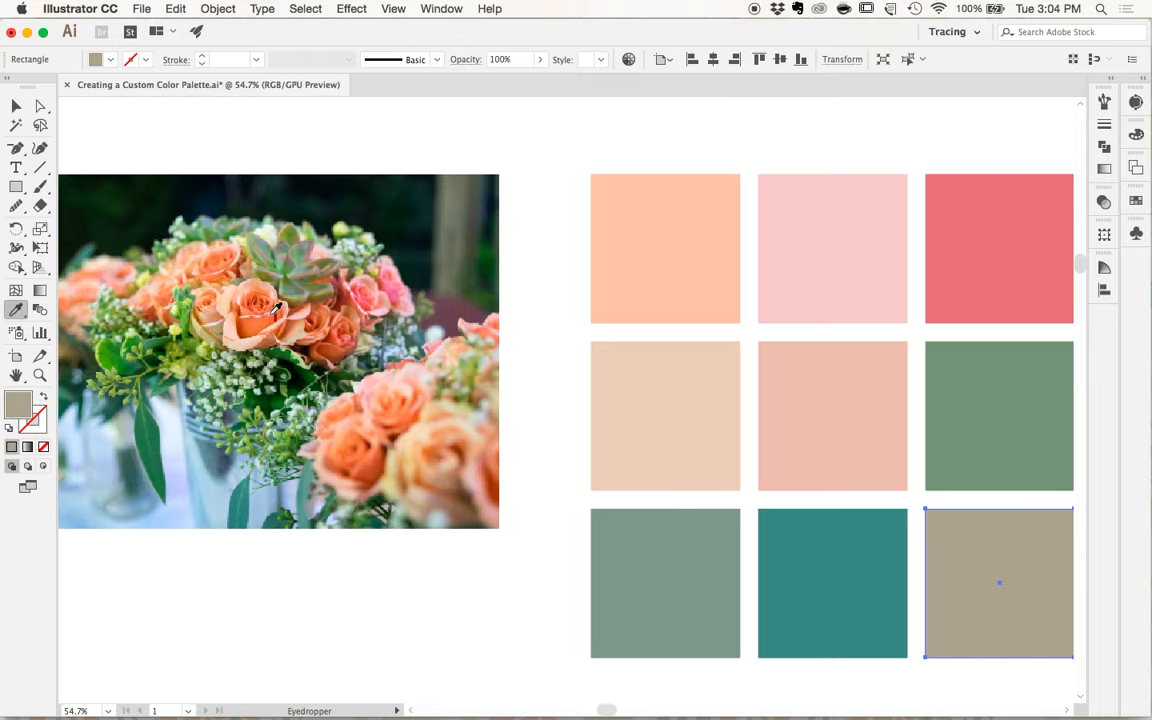
pyautogui.click(226, 325)
pyautogui.press('super+0')
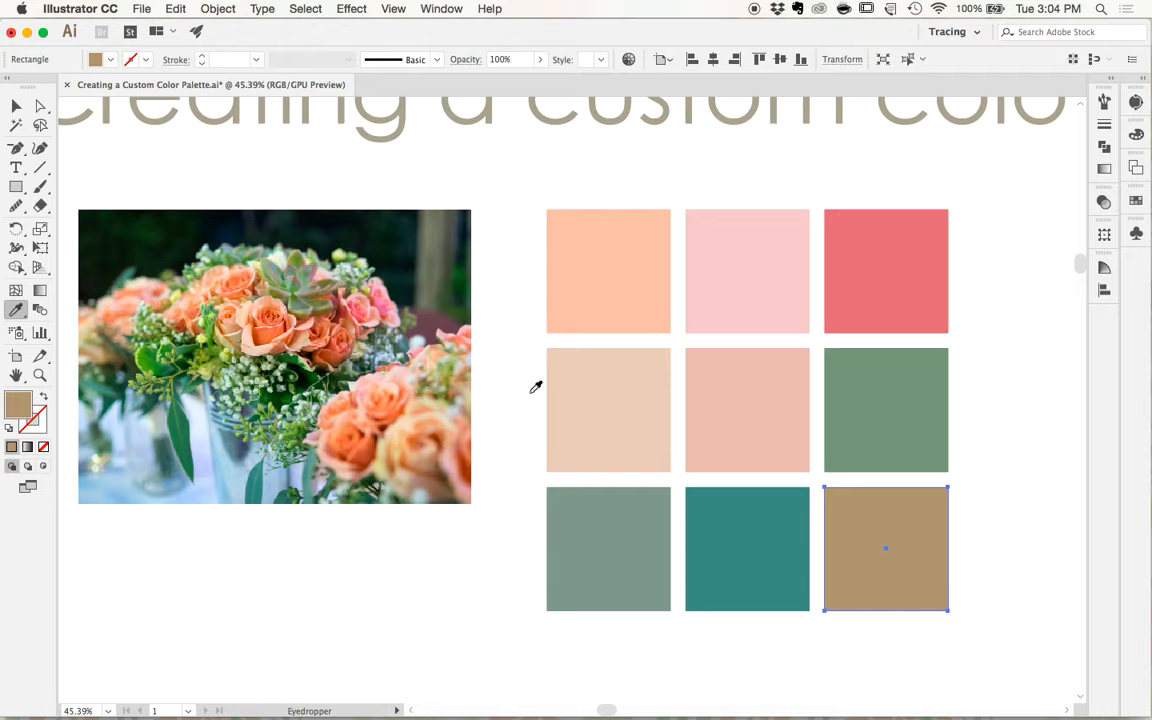
# - Recolor the middle square of the bottom row with a lighter blue-teal sampled from the edge of the long hanging leaf
pyautogui.keyDown('super'); pyautogui.click(887, 406); pyautogui.keyUp('super')
pyautogui.keyDown('super'); pyautogui.click(722, 537); pyautogui.keyUp('super')
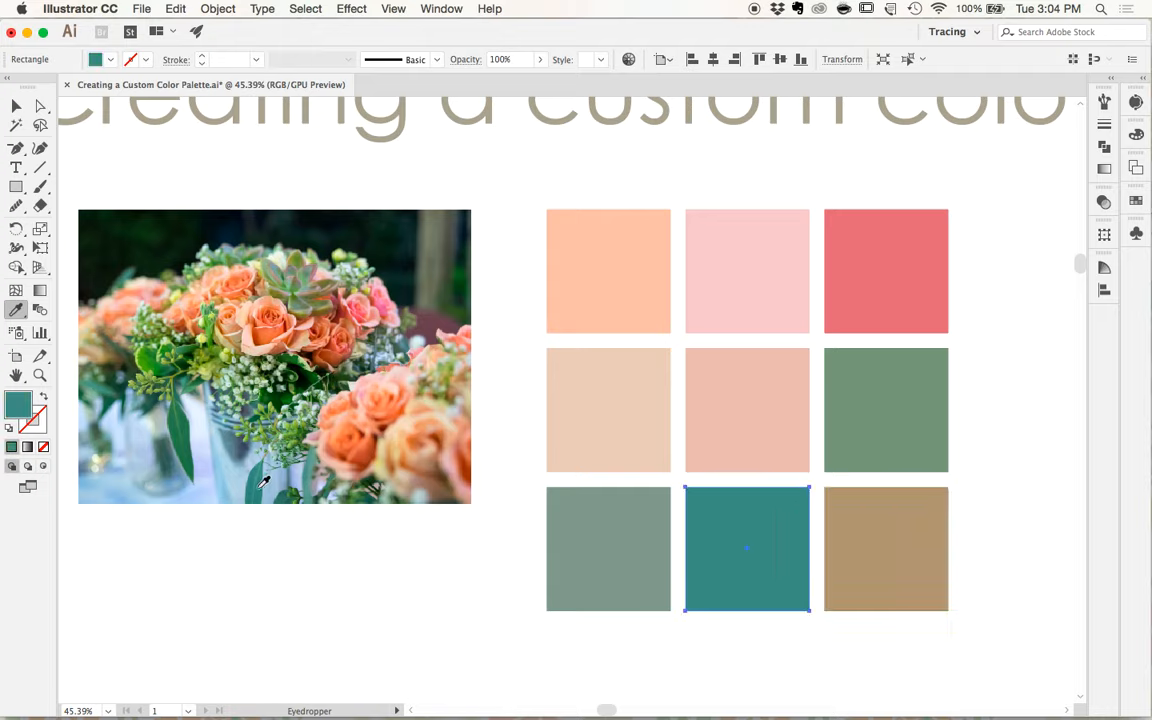
pyautogui.click(186, 419)
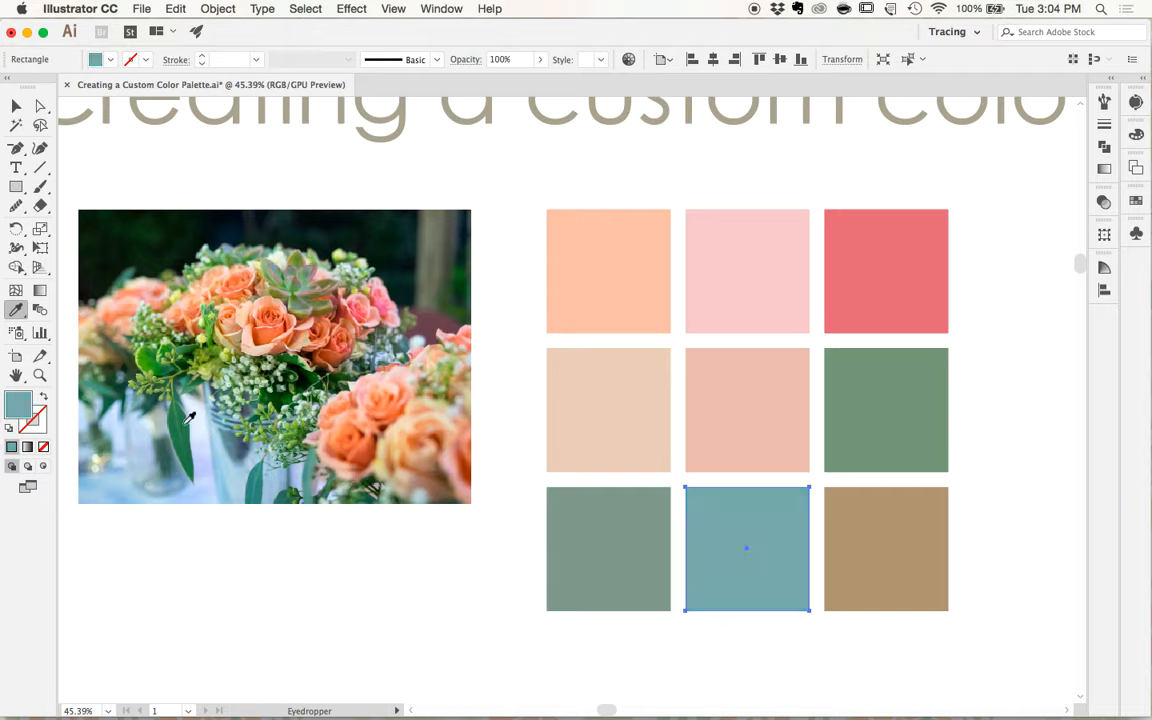
# - Recolor the middle square of the bottom row with a medium green sampled from the succulent, and deselect it
pyautogui.click(213, 317)
pyautogui.click(302, 296)
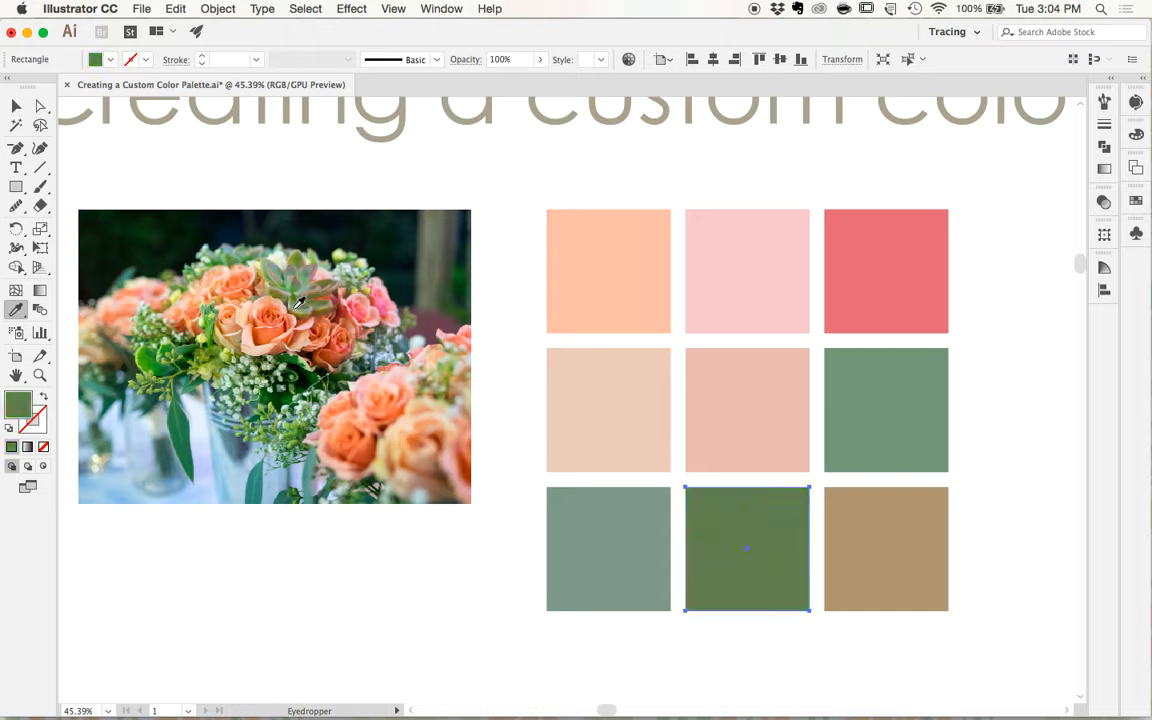
pyautogui.click(299, 304)
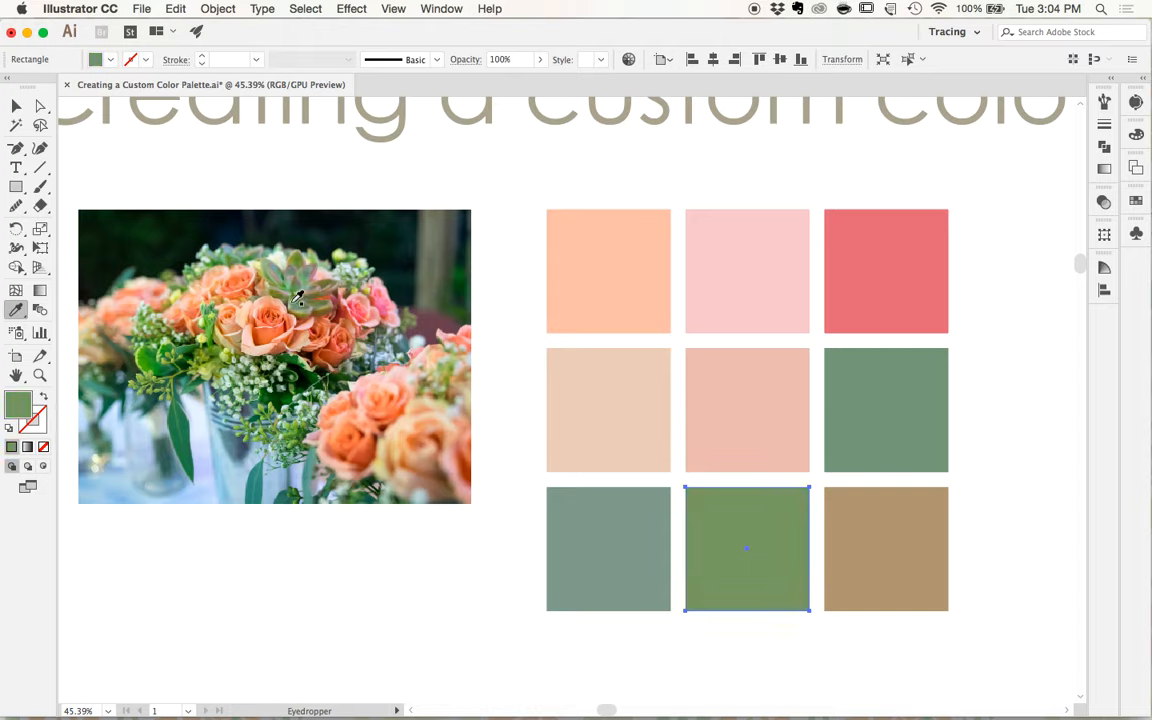
pyautogui.press('v')
pyautogui.click(975, 400)
pyautogui.scroll(-3, 858, 430)
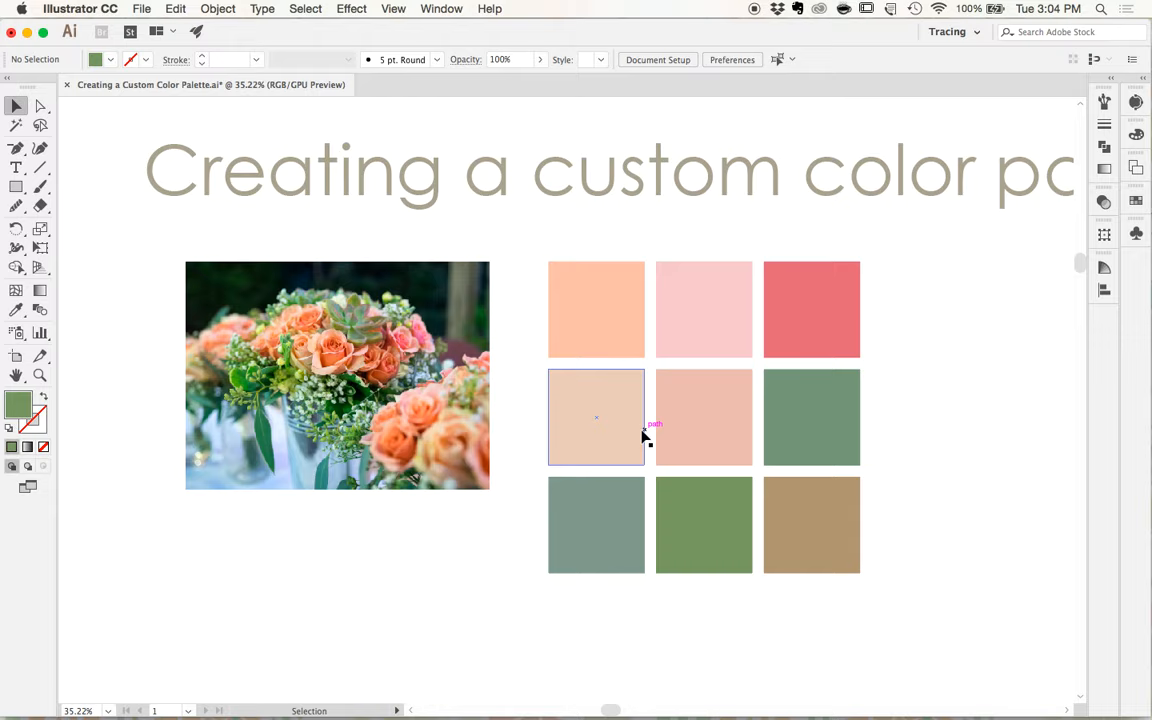
# - Duplicate the beige and salmon-pink squares of the middle row into the blank area below the photo
pyautogui.click(585, 405)
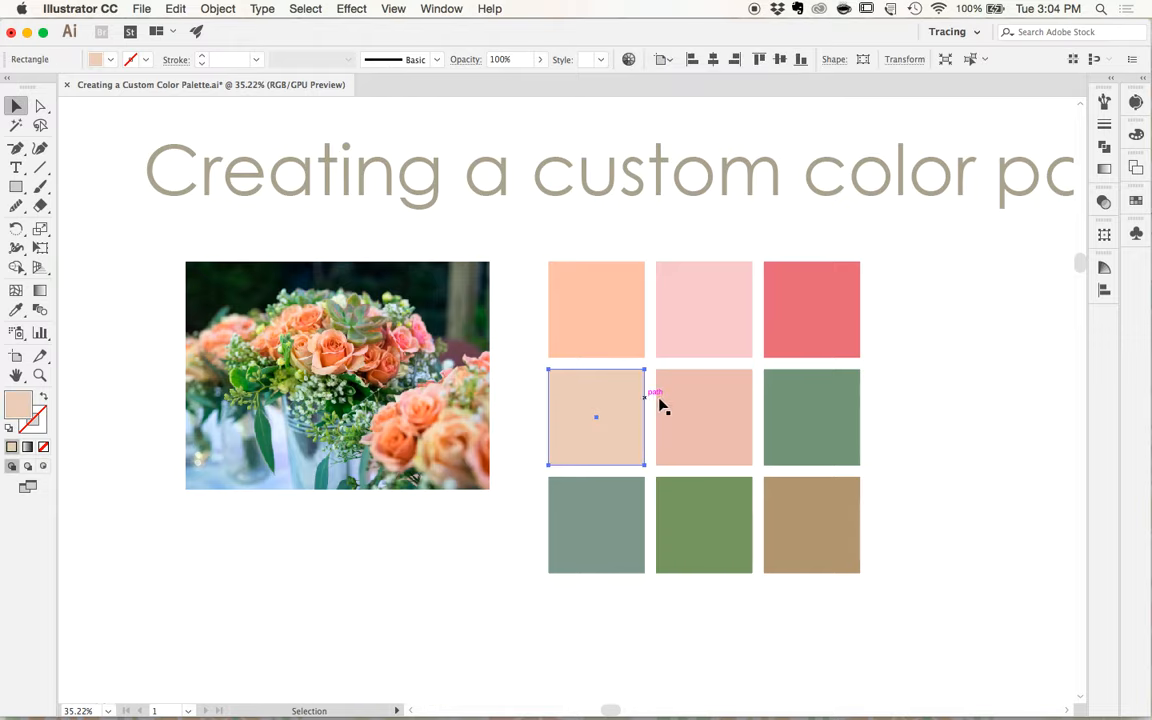
pyautogui.keyDown('shift'); pyautogui.click(686, 408); pyautogui.keyUp('shift')
pyautogui.scroll(-1, 612, 419)
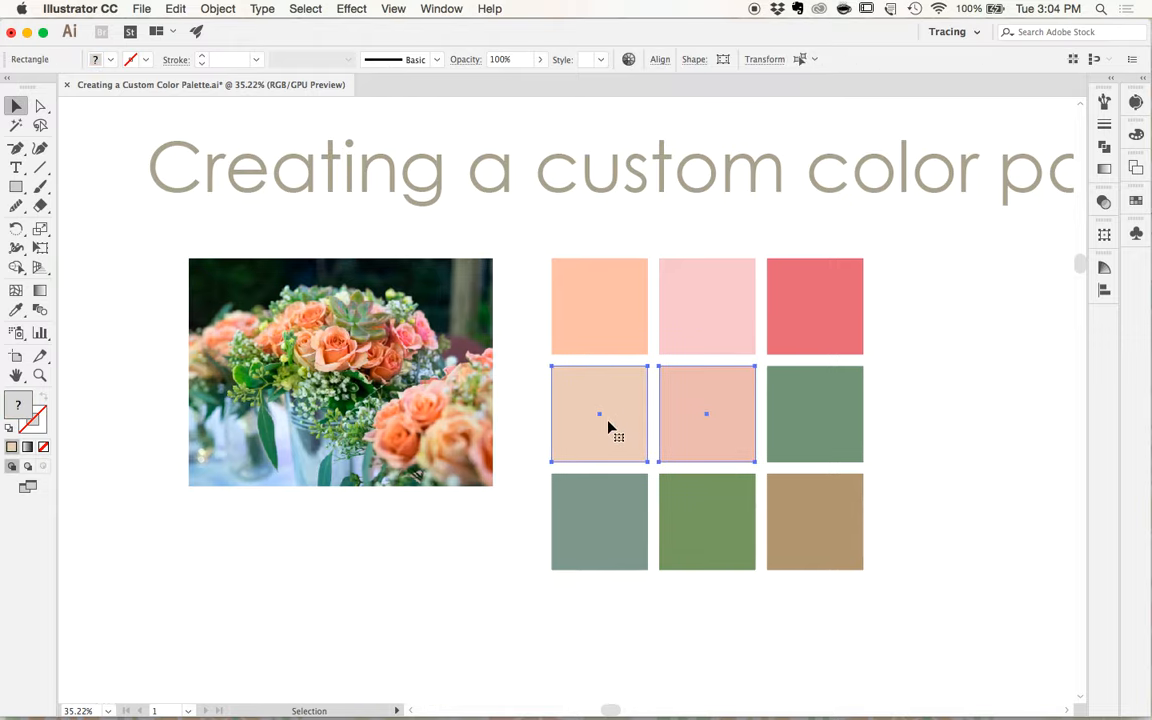
pyautogui.scroll(-2, 616, 405)
pyautogui.moveTo(633, 369); pyautogui.dragTo(276, 604)
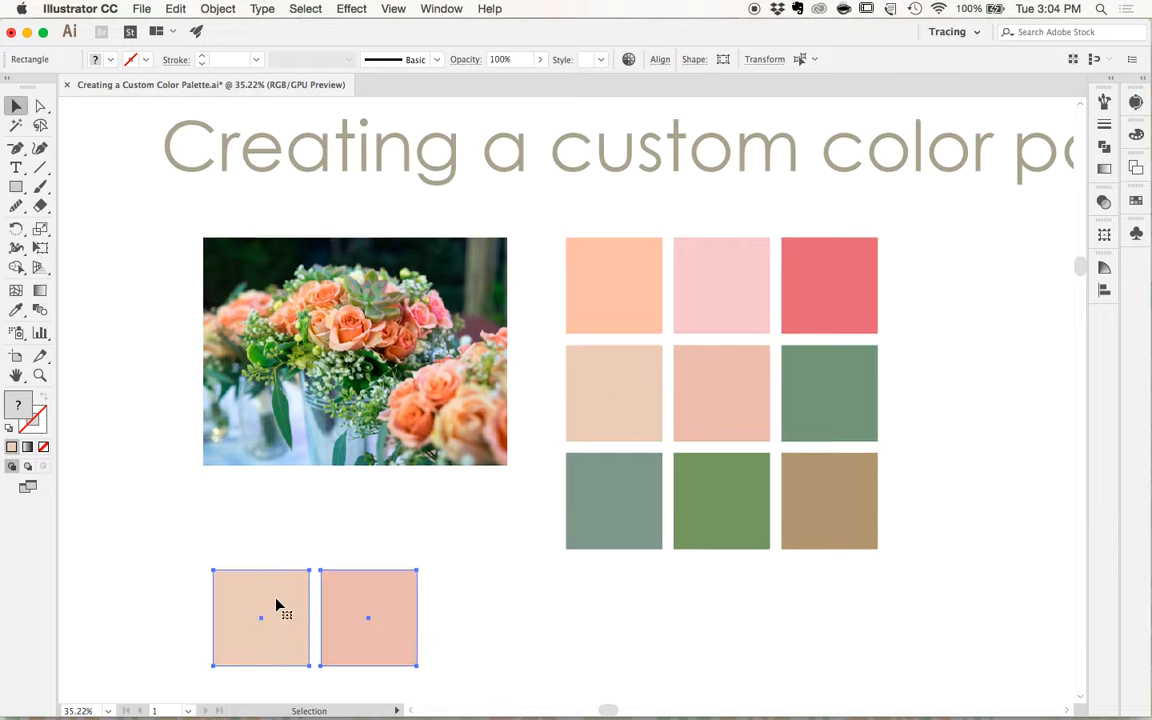
pyautogui.scroll(-3, 300, 590)
pyautogui.scroll(-5, 315, 578)
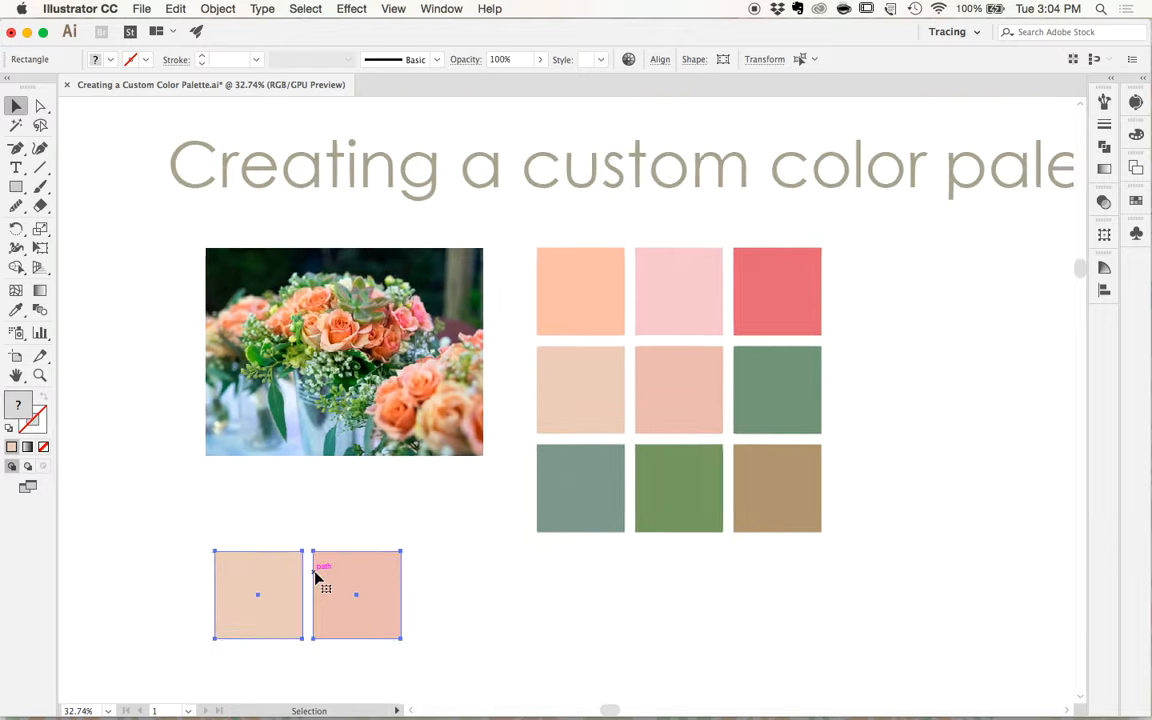
pyautogui.scroll(-2, 317, 578)
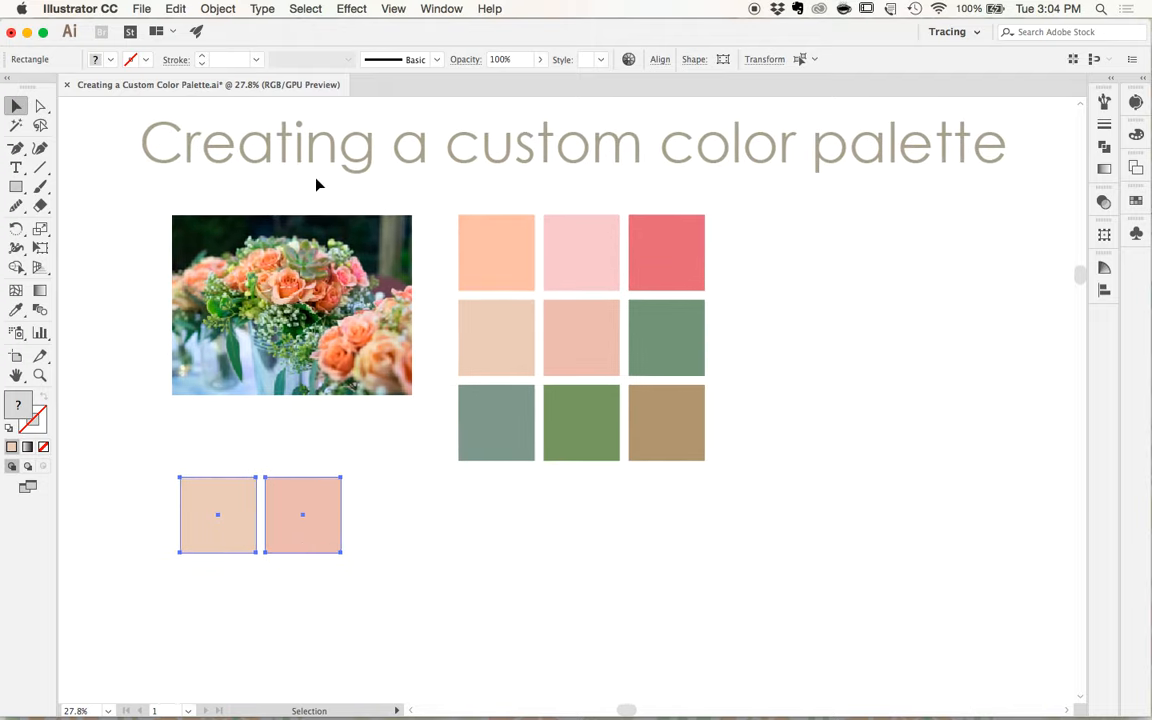
pyautogui.click(251, 446)
pyautogui.moveTo(212, 562); pyautogui.dragTo(288, 481)
# - Set the blend spacing to Specified Steps with 8 steps for the two copied squares
pyautogui.click(219, 9)
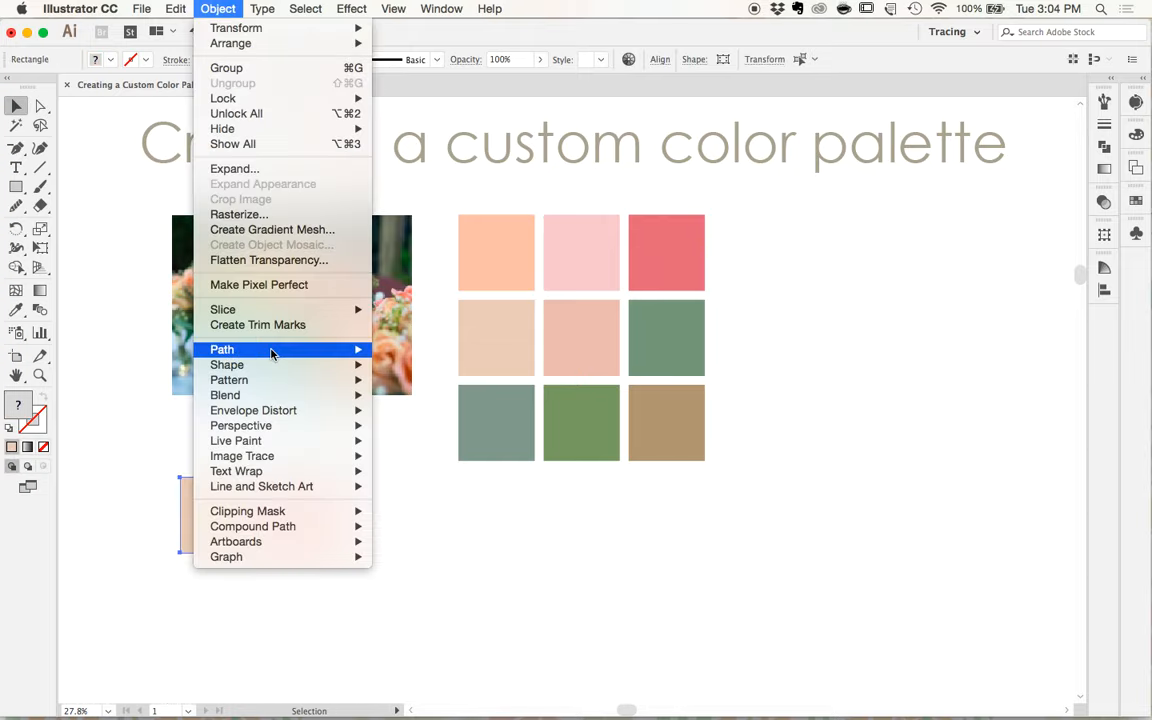
pyautogui.moveTo(263, 399)
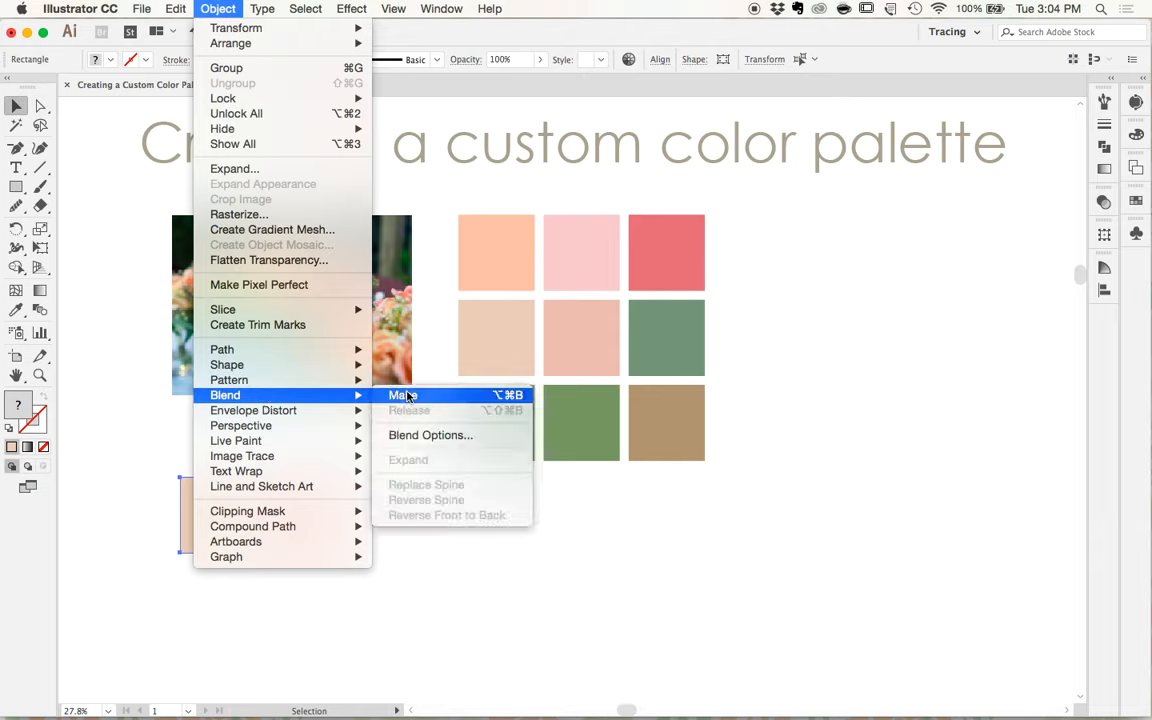
pyautogui.click(435, 436)
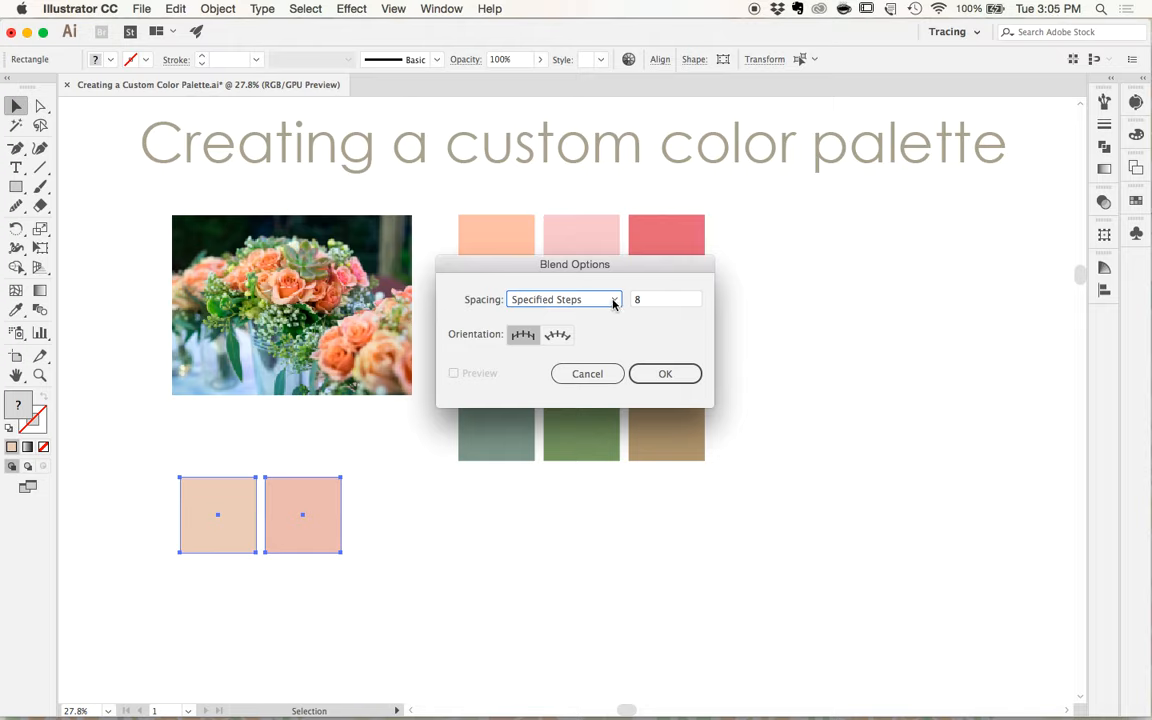
pyautogui.click(613, 302)
pyautogui.click(615, 300)
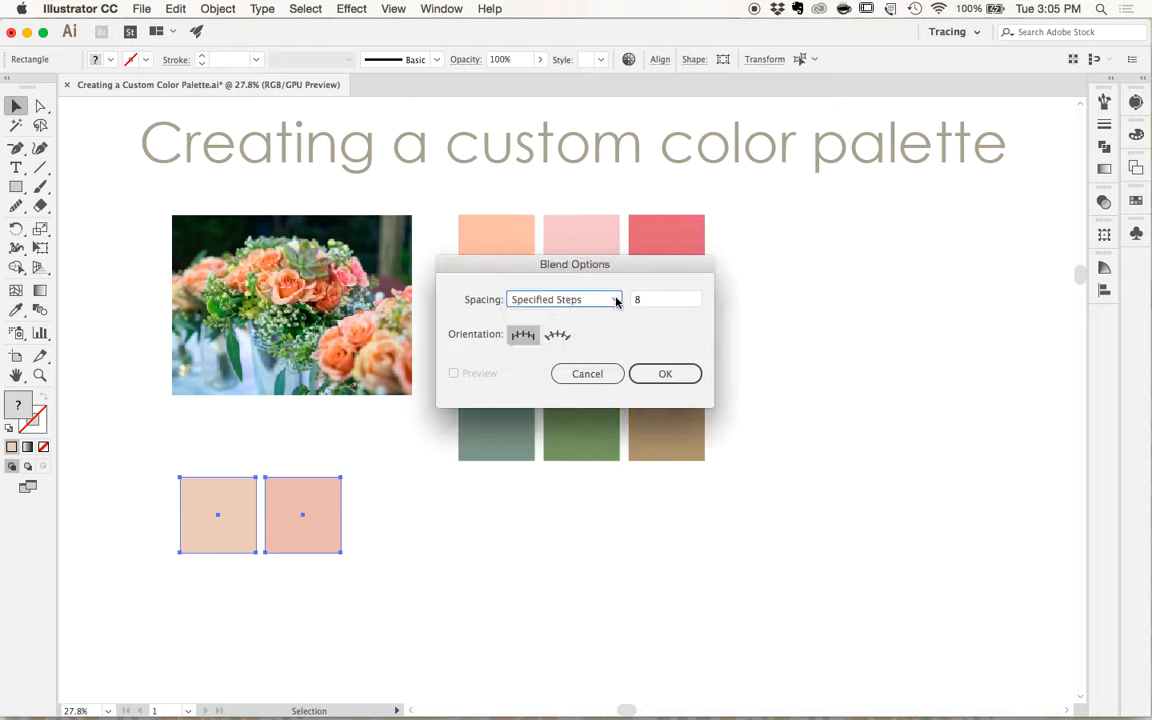
pyautogui.click(662, 374)
# - Make a blend between the copied beige and salmon-pink squares
pyautogui.click(215, 9)
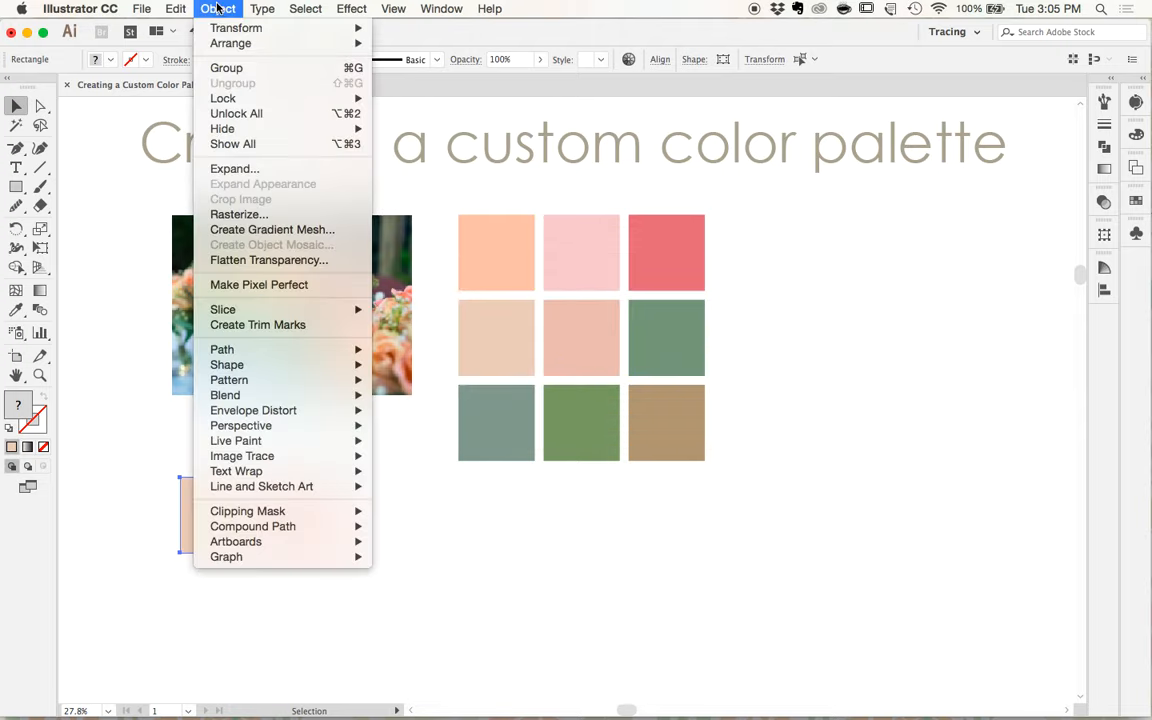
pyautogui.moveTo(268, 400)
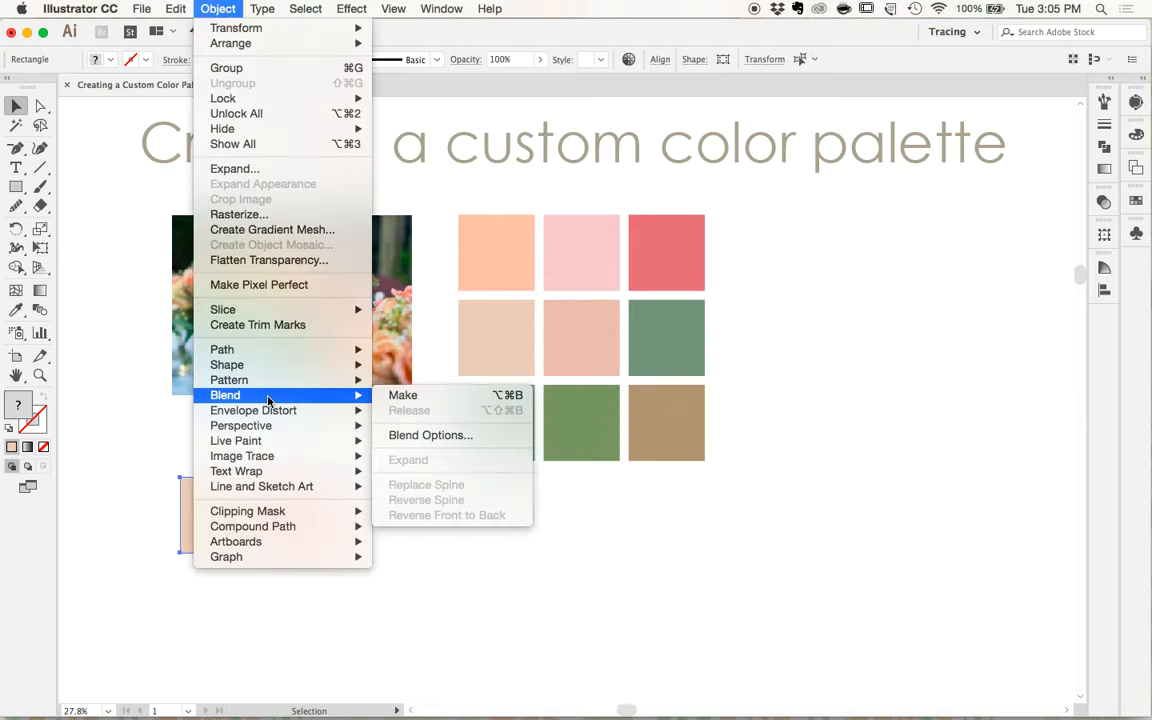
pyautogui.click(453, 400)
pyautogui.scroll(5, 274, 577)
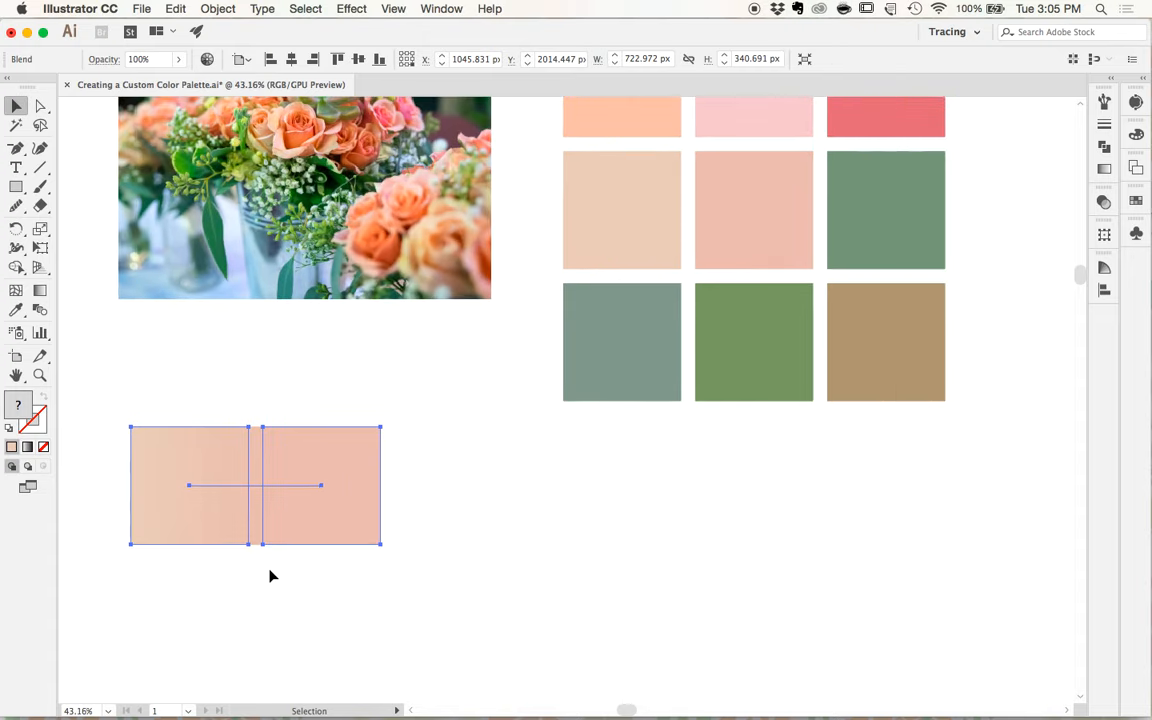
pyautogui.hscroll(-1, 270, 577)
pyautogui.click(262, 568)
pyautogui.click(265, 527)
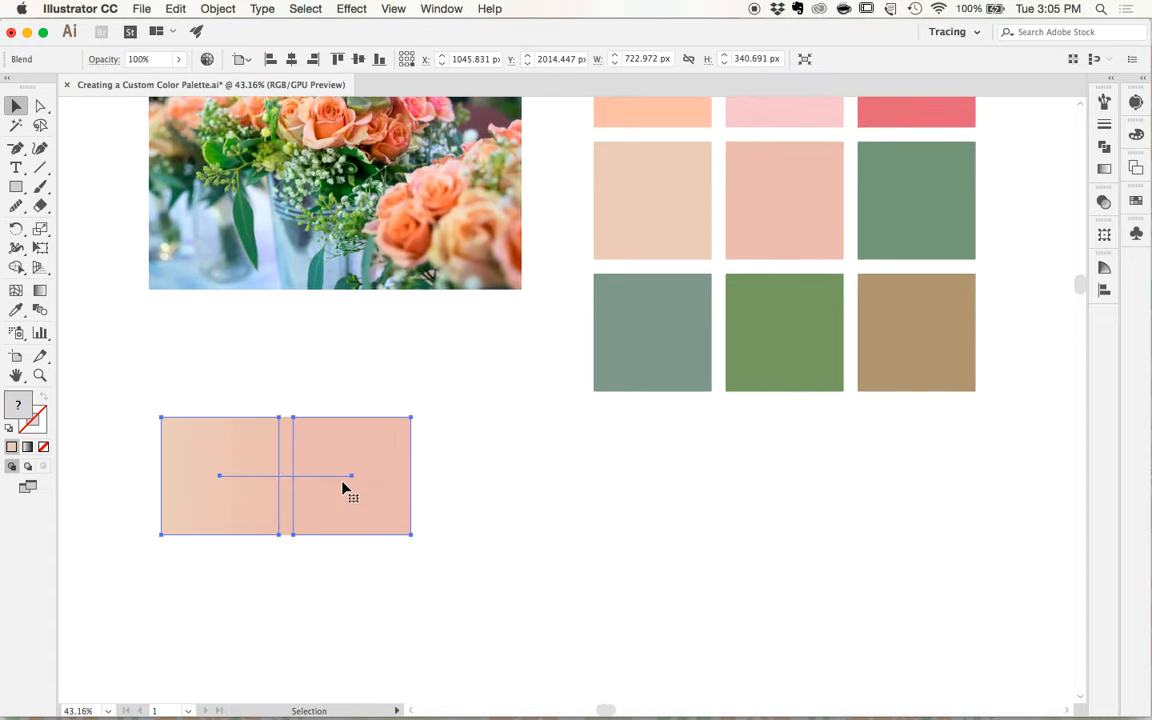
# - Expand the beige-to-salmon blend into separate shapes with Object and Fill enabled, and deselect it
pyautogui.click(218, 9)
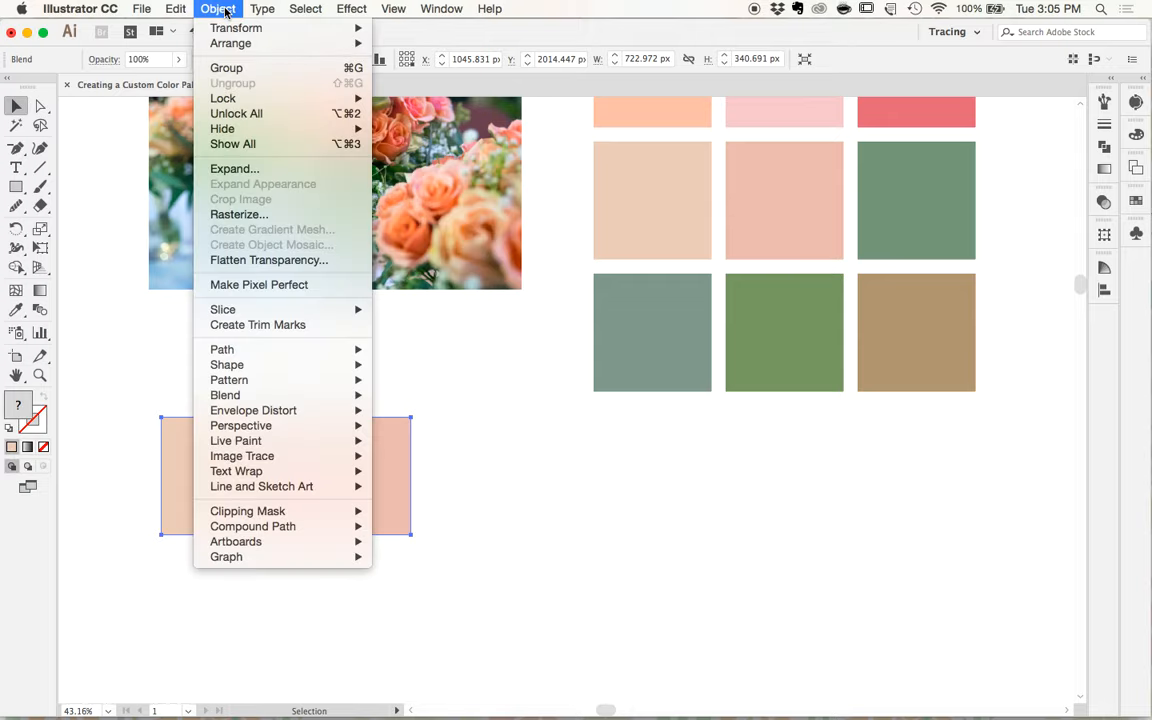
pyautogui.click(233, 170)
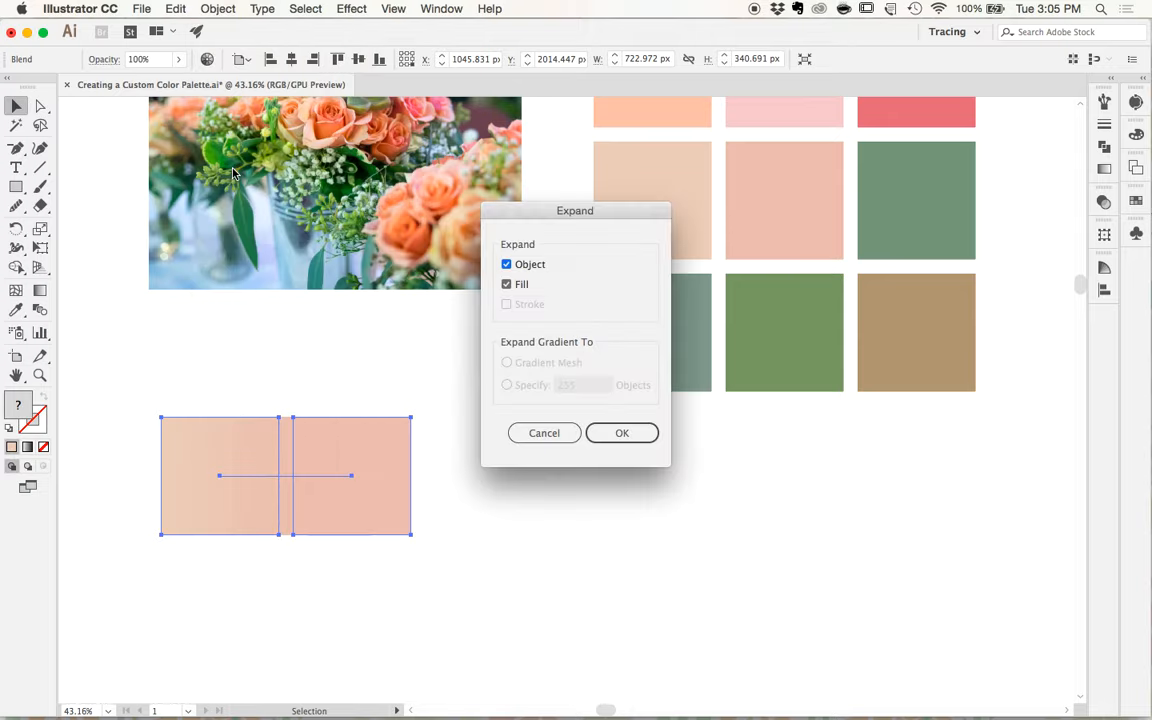
pyautogui.click(628, 434)
pyautogui.click(325, 594)
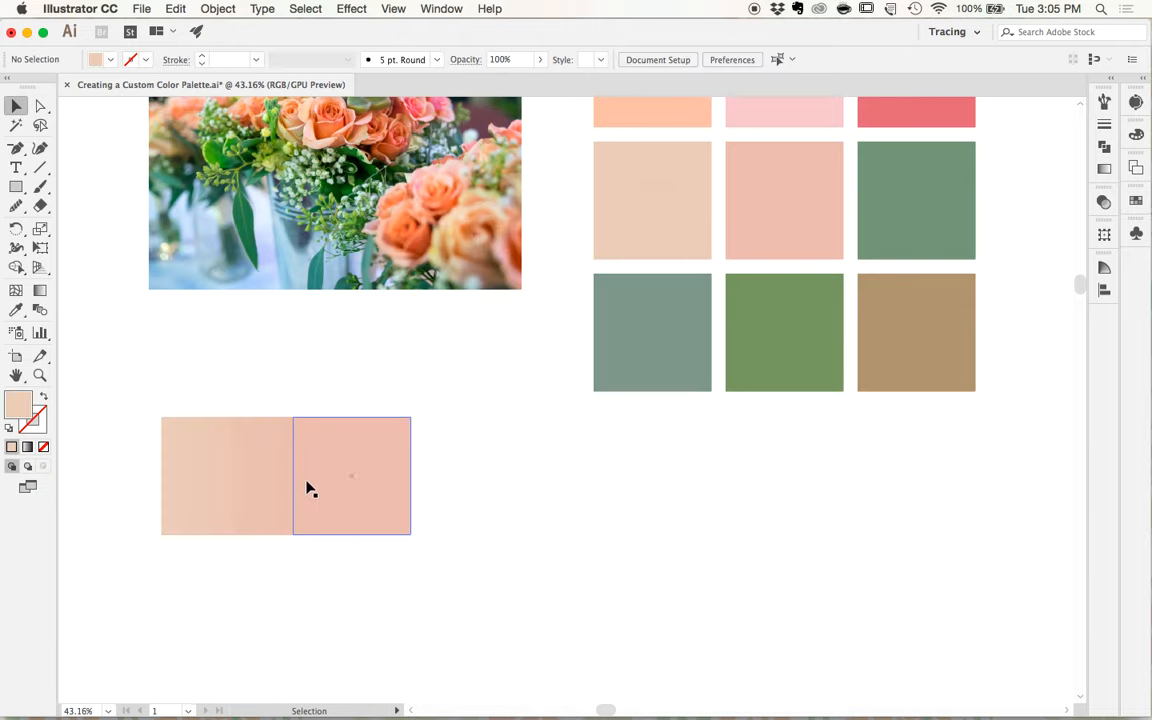
# - Pull one intermediate-tone square out of the expanded beige-to-salmon blend into the blank space beside it
pyautogui.click(243, 468)
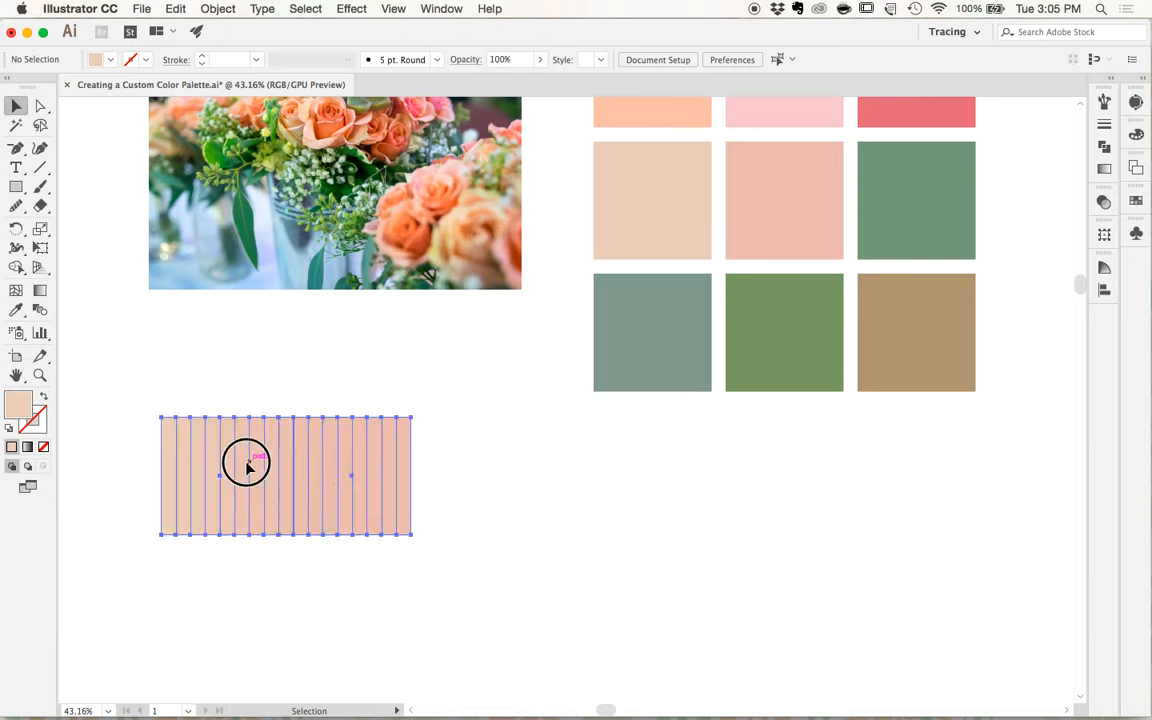
pyautogui.press('super+h')
pyautogui.doubleClick(252, 452)
pyautogui.moveTo(249, 447); pyautogui.dragTo(506, 468)
pyautogui.click(464, 549)
pyautogui.press('Escape')
pyautogui.scroll(-3, 464, 549)
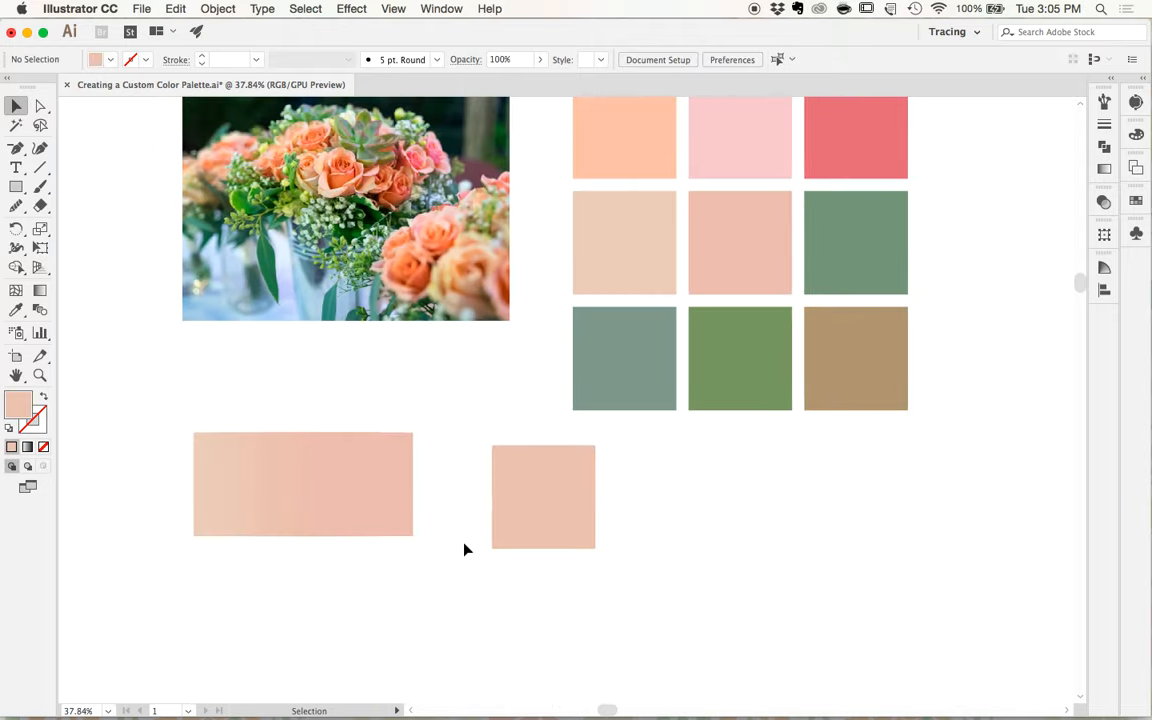
pyautogui.scroll(-4, 464, 552)
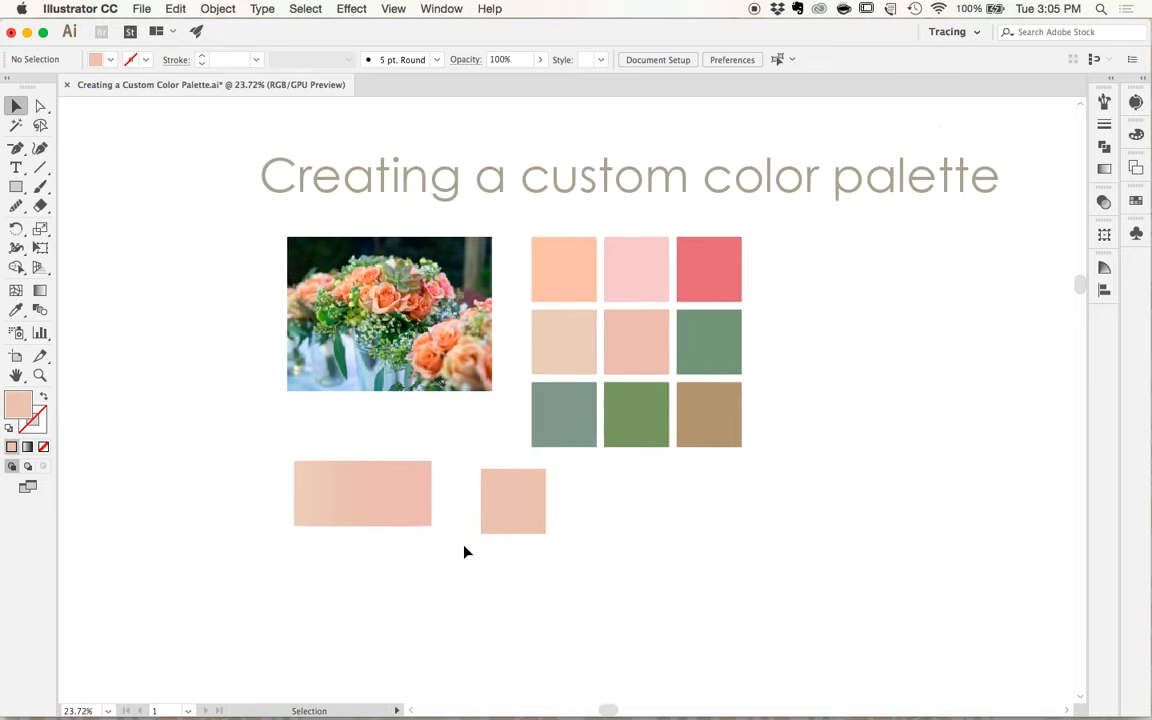
# - Duplicate the grid's peach and beige squares below the first blend and rotate the pair a quarter turn so they sit side by side
pyautogui.click(567, 332)
pyautogui.keyDown('shift'); pyautogui.click(568, 277); pyautogui.keyUp('shift')
pyautogui.moveTo(568, 277); pyautogui.dragTo(452, 594)
pyautogui.press('r')
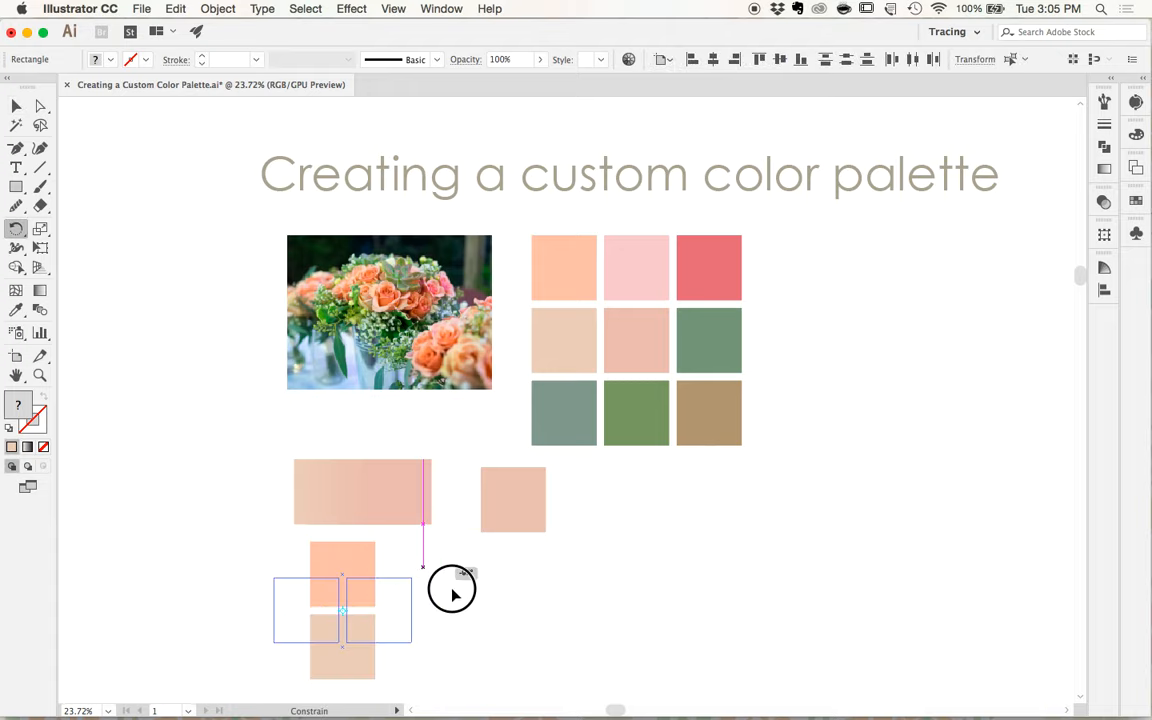
pyautogui.press('v')
# - Make a blend between the copied beige and peach squares
pyautogui.click(218, 9)
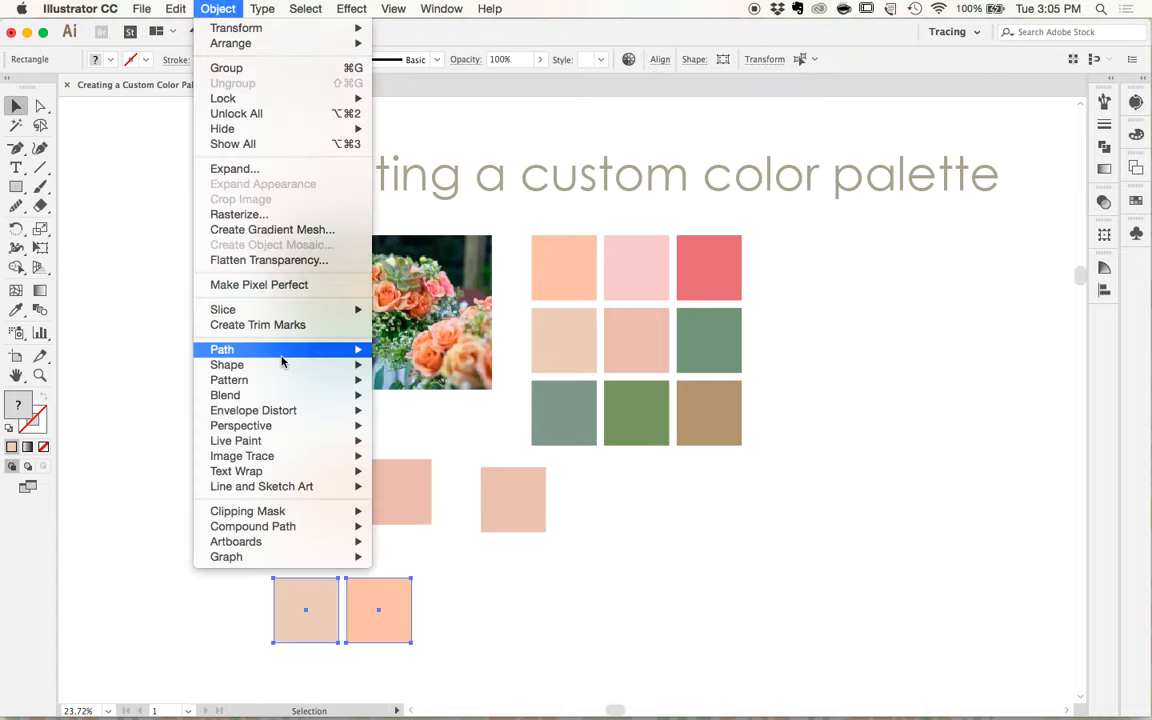
pyautogui.moveTo(290, 395)
pyautogui.click(403, 396)
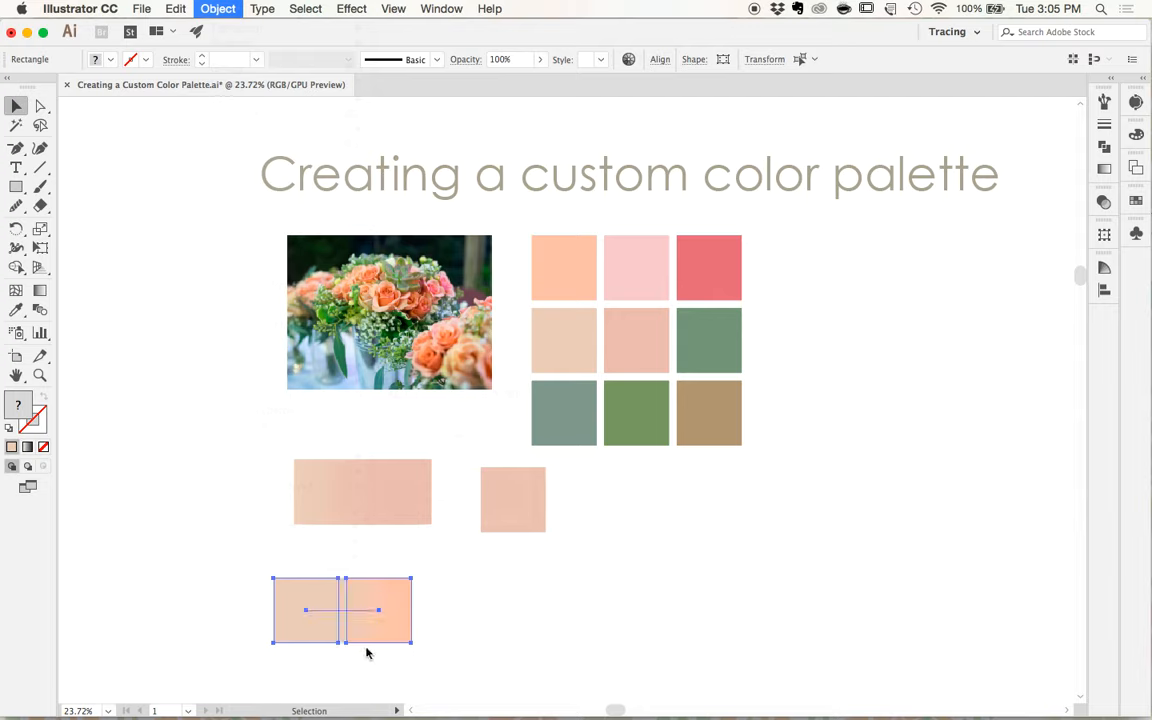
pyautogui.scroll(3, 365, 650)
pyautogui.scroll(3, 368, 609)
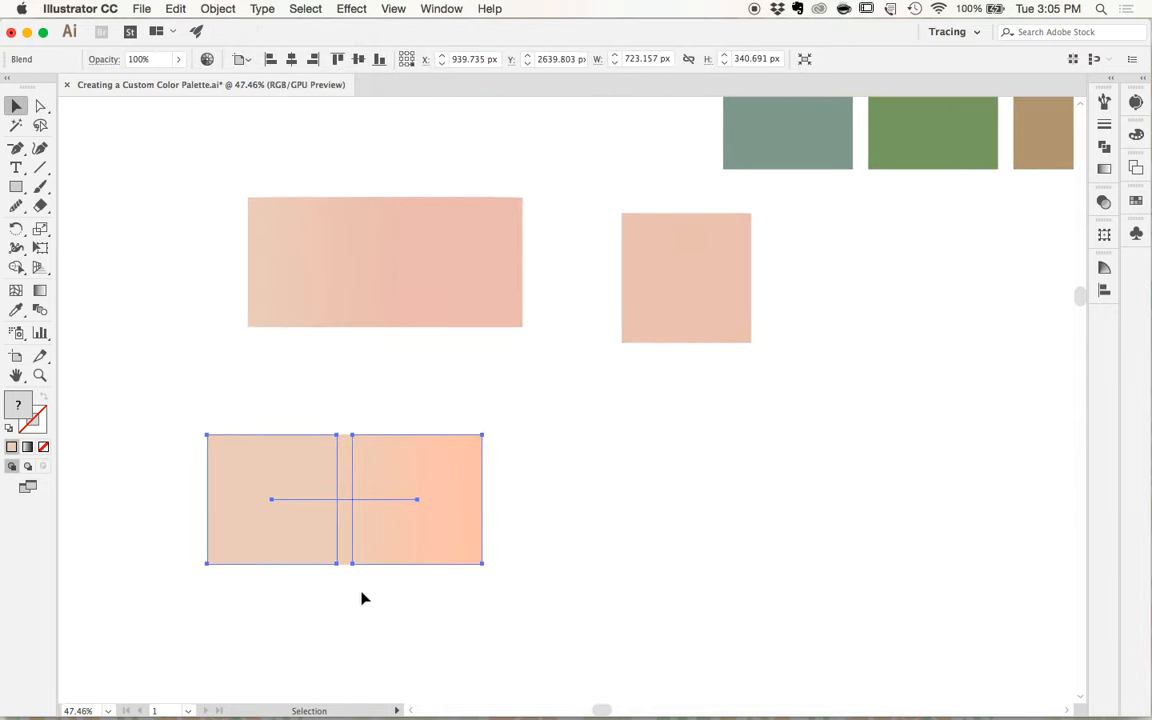
# - Expand the beige-to-peach blend into separate shapes and deselect it
pyautogui.click(215, 8)
pyautogui.click(250, 168)
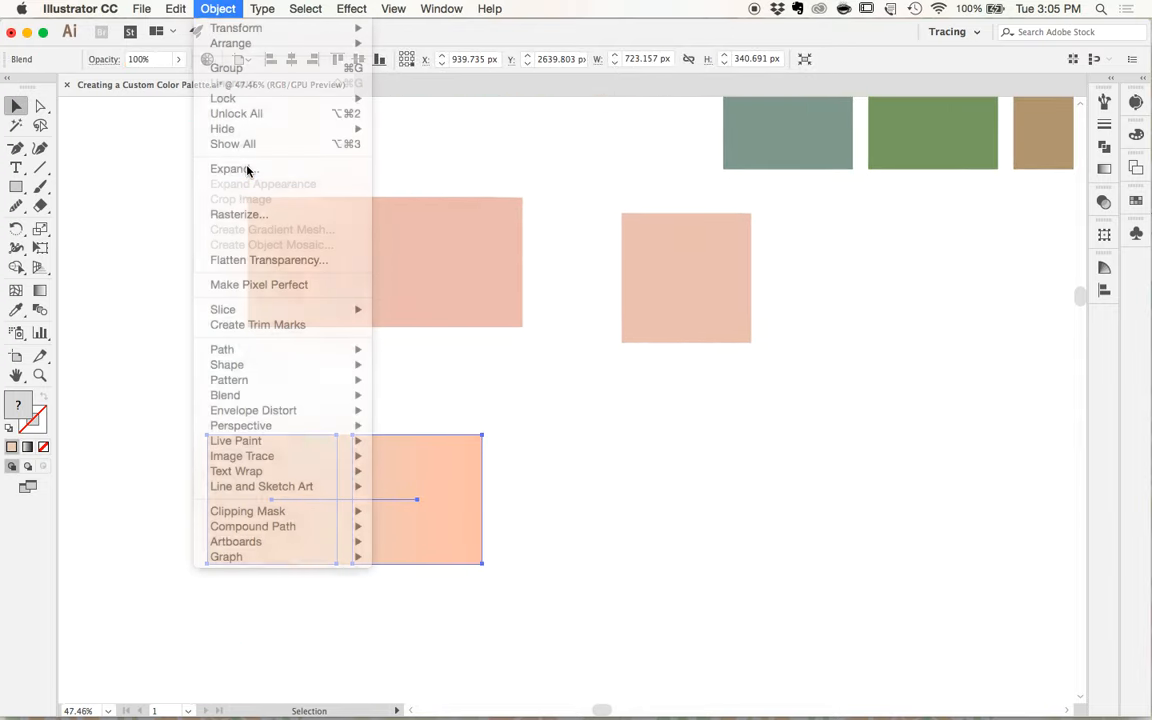
pyautogui.press('Return')
pyautogui.click(517, 412)
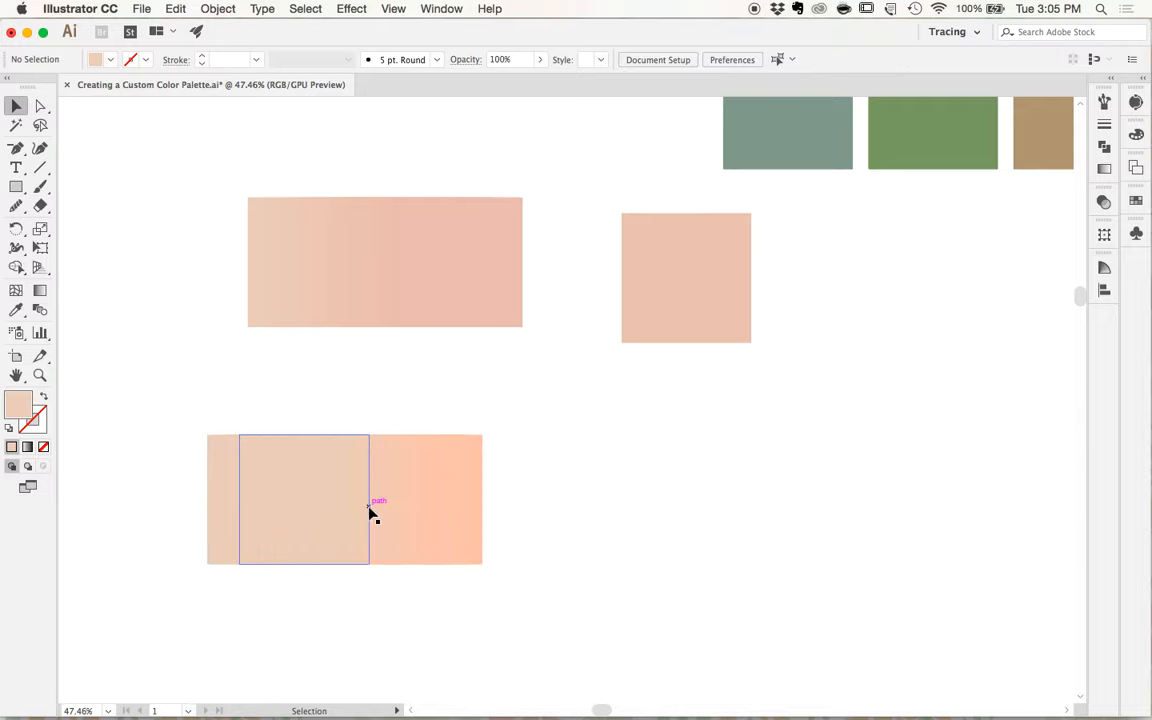
# - Pull one intermediate-tone square out of the expanded beige-to-peach blend into the blank space beside it
pyautogui.click(347, 500)
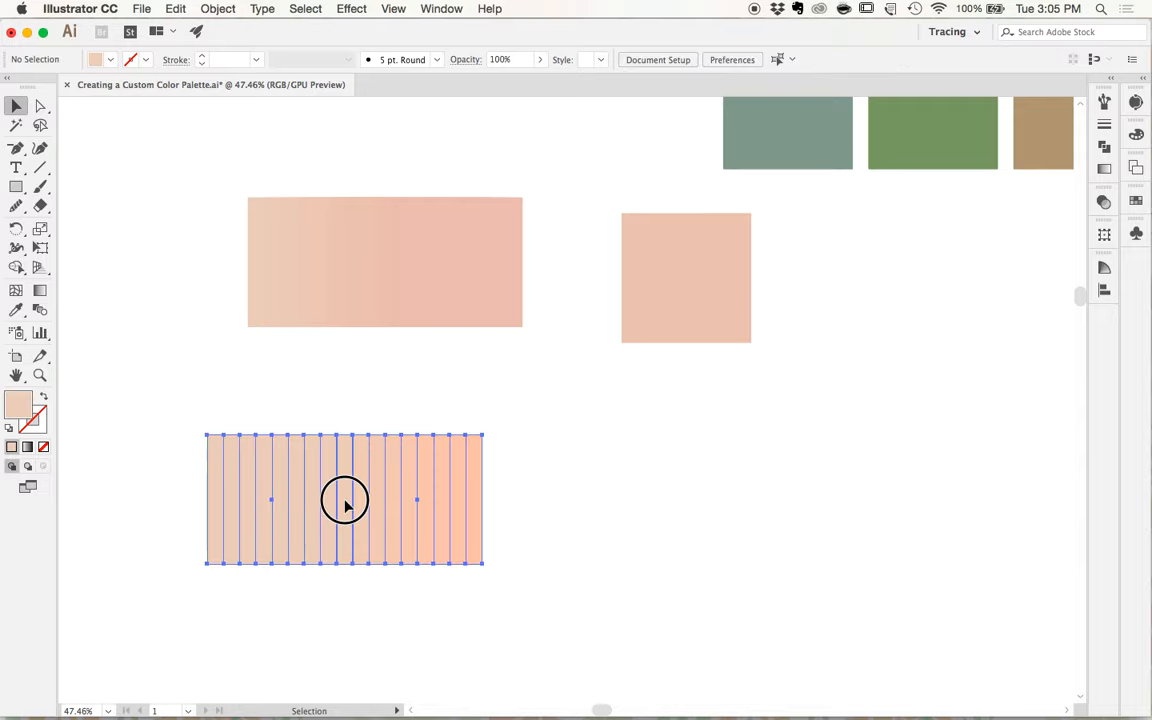
pyautogui.doubleClick(345, 492)
pyautogui.moveTo(345, 492); pyautogui.dragTo(719, 478)
pyautogui.doubleClick(825, 482)
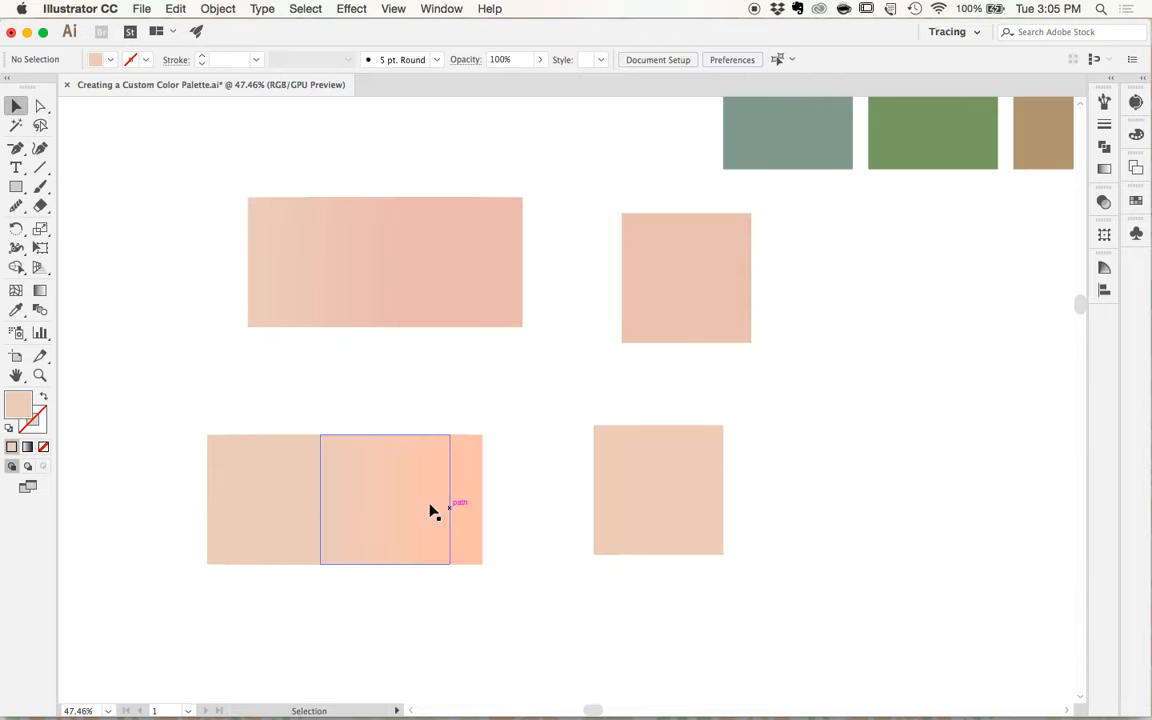
pyautogui.scroll(-3, 306, 470)
pyautogui.scroll(-3, 306, 478)
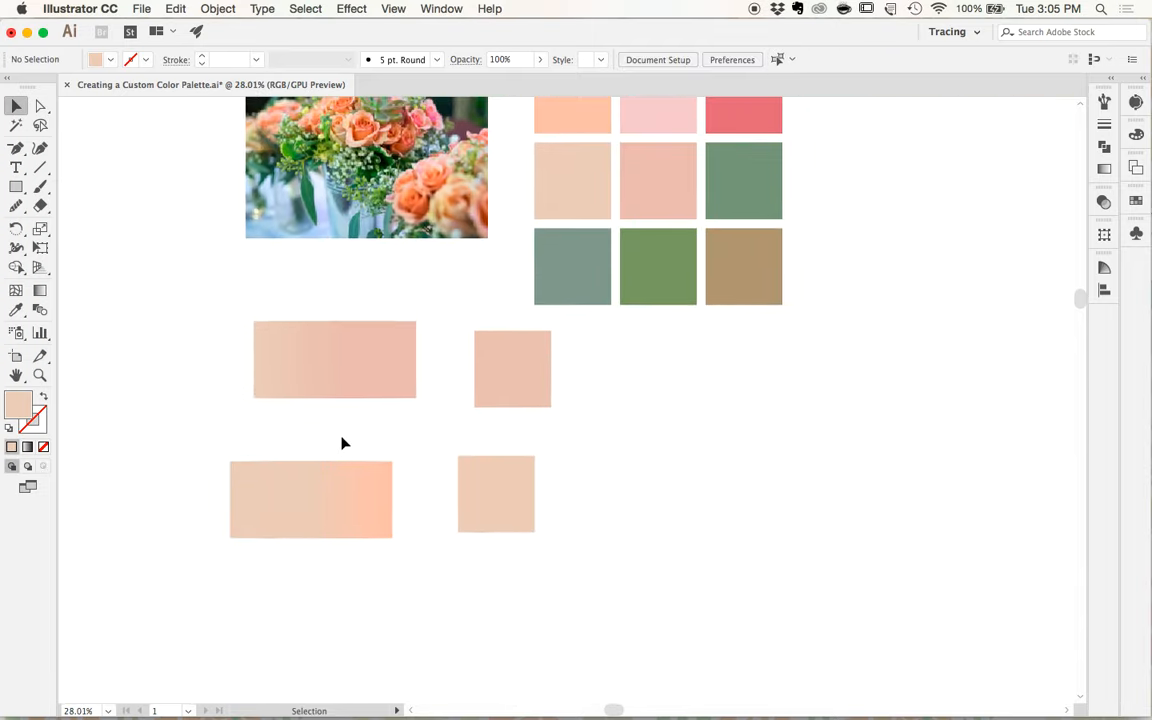
# - Copy the grid's beige and coral squares to below the second blend and arrange the copies side by side
pyautogui.scroll(-1, 343, 442)
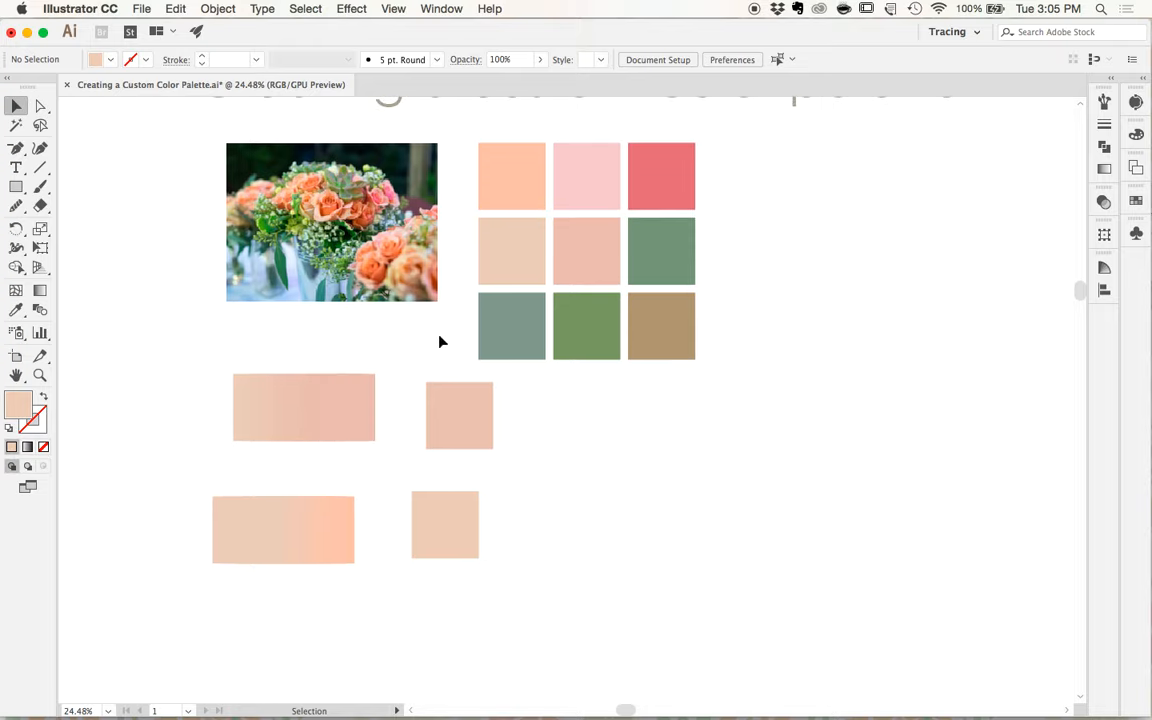
pyautogui.click(509, 252)
pyautogui.keyDown('shift'); pyautogui.click(585, 250); pyautogui.keyUp('shift')
pyautogui.keyDown('shift'); pyautogui.click(615, 228); pyautogui.keyUp('shift')
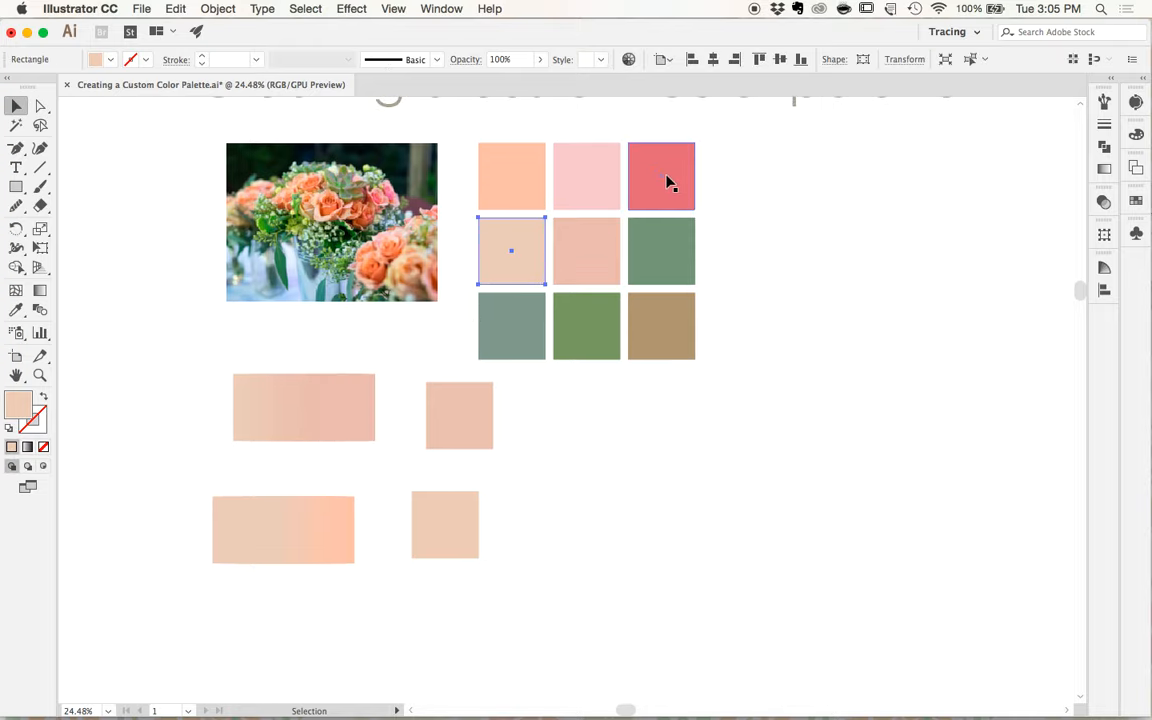
pyautogui.keyDown('shift'); pyautogui.click(672, 160); pyautogui.keyUp('shift')
pyautogui.moveTo(672, 160); pyautogui.dragTo(380, 617)
pyautogui.click(300, 620)
pyautogui.moveTo(243, 635); pyautogui.dragTo(313, 559)
pyautogui.moveTo(235, 548); pyautogui.dragTo(411, 584)
pyautogui.click(245, 626)
pyautogui.press('Delete')
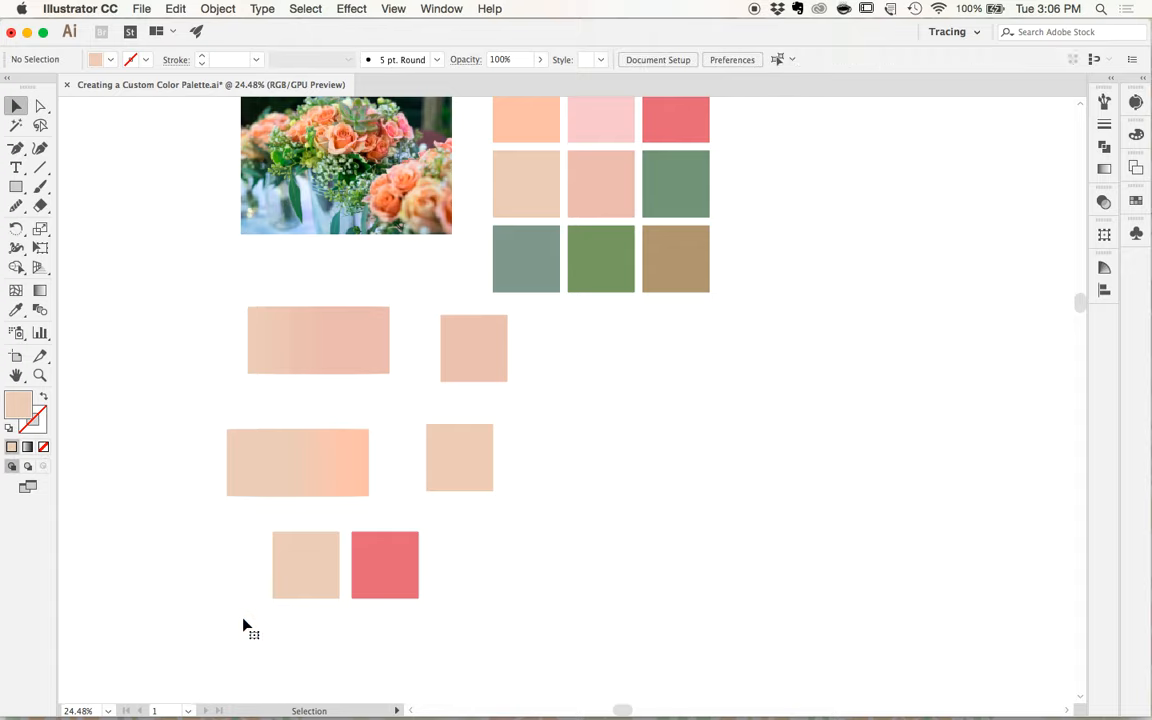
# - Make a blend between the copied beige and coral squares and deselect it
pyautogui.click(226, 12)
pyautogui.moveTo(267, 400)
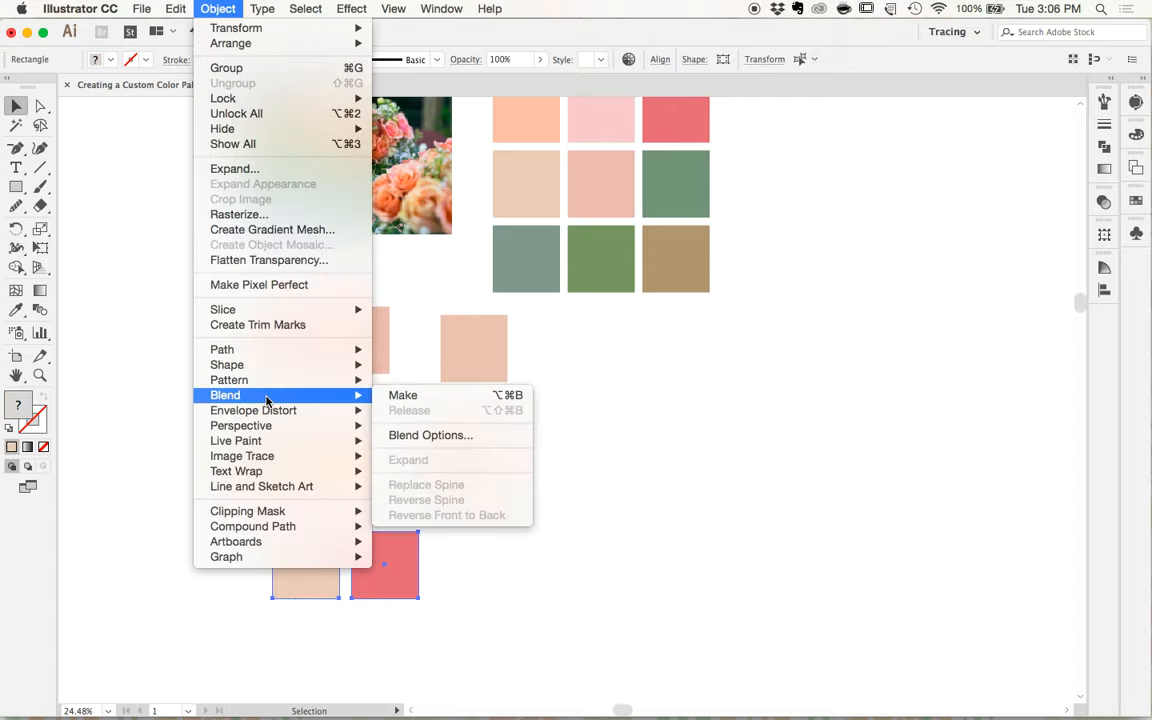
pyautogui.click(408, 397)
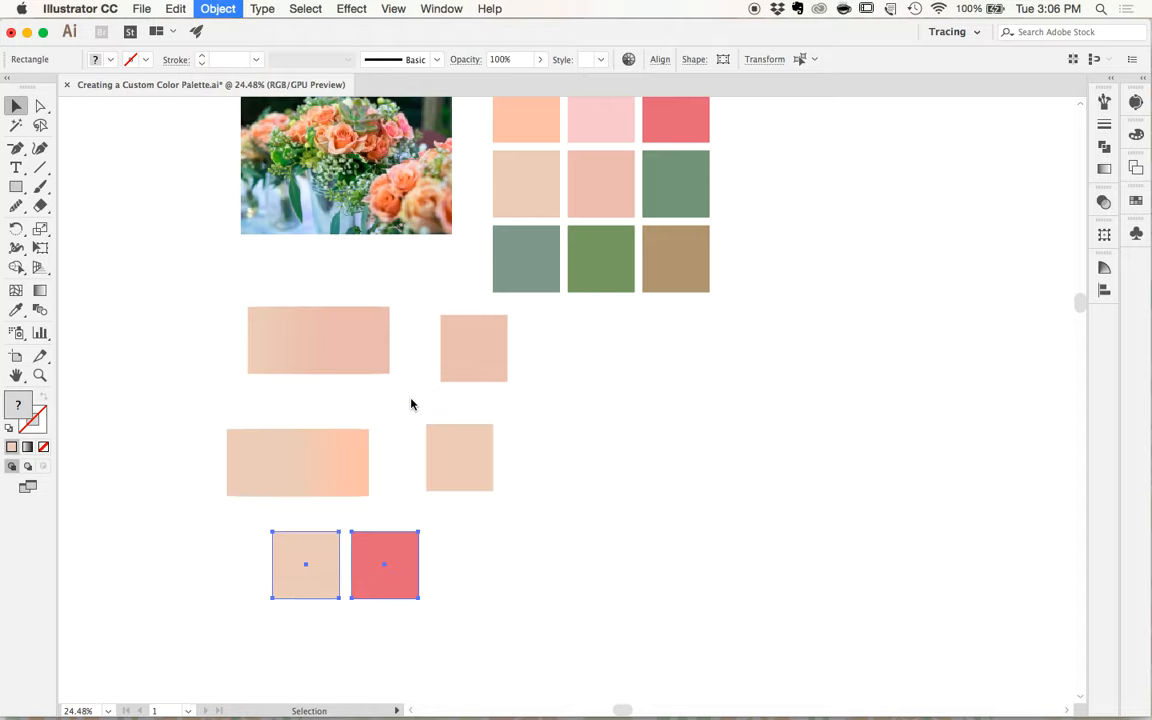
pyautogui.scroll(2, 386, 546)
pyautogui.scroll(-1, 383, 548)
pyautogui.scroll(1, 378, 551)
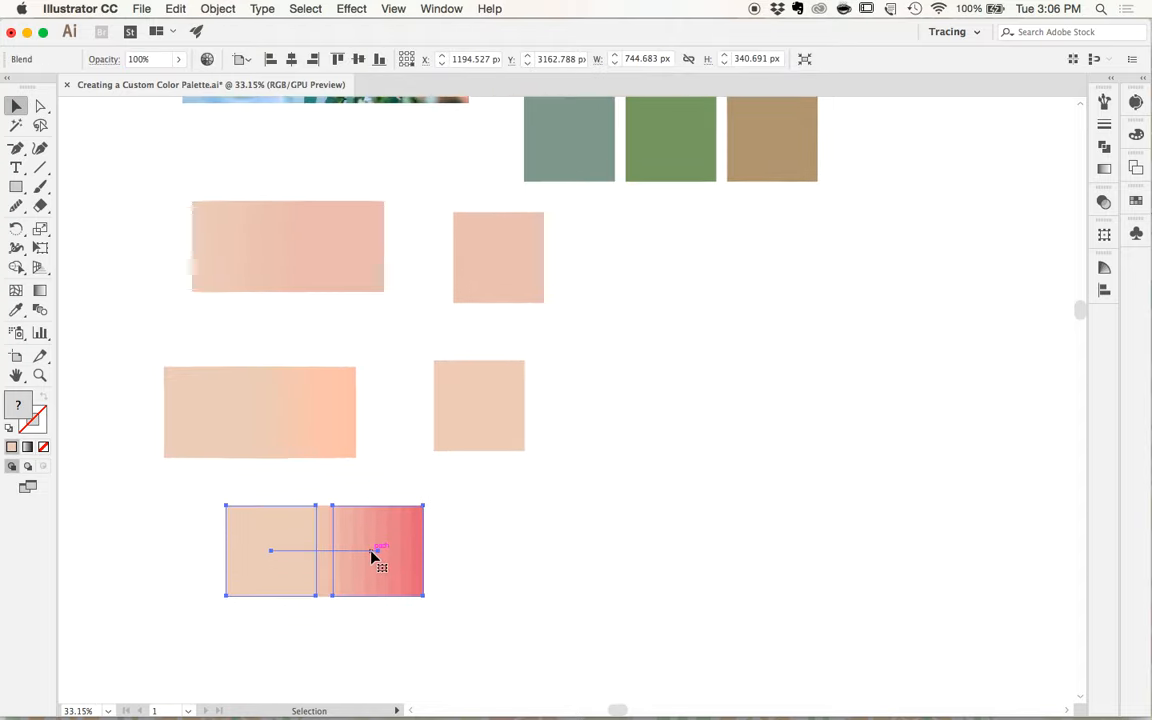
pyautogui.scroll(1, 372, 555)
pyautogui.click(335, 652)
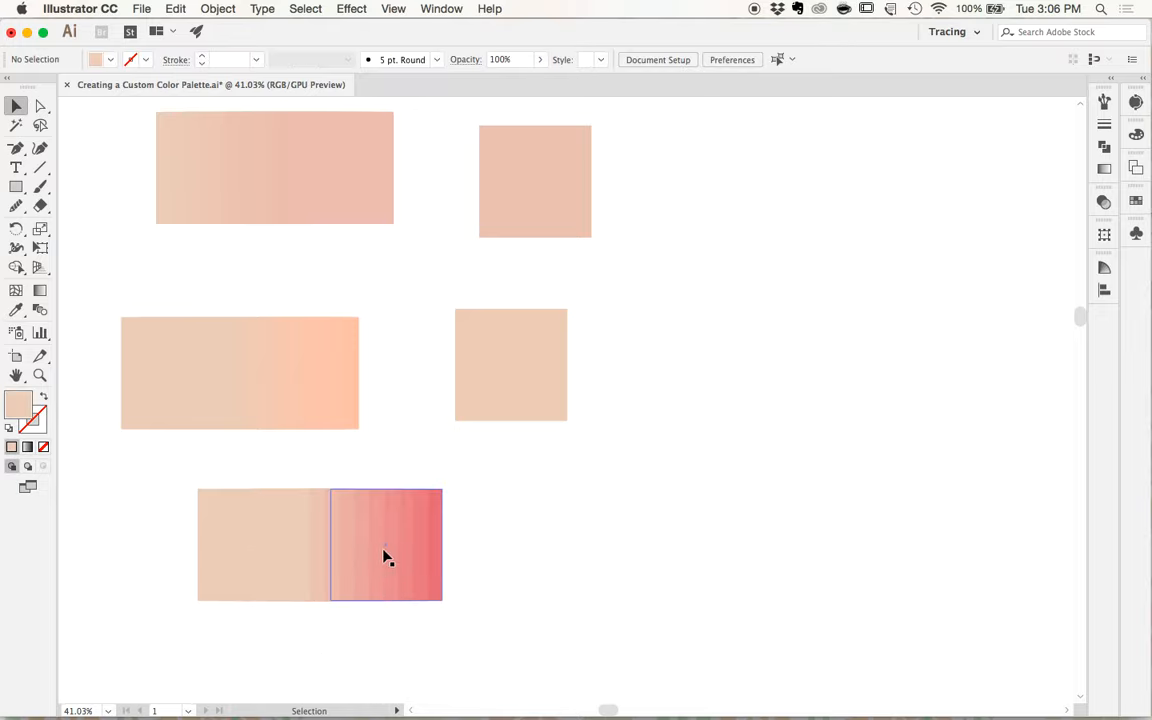
# - Expand the beige-to-coral blend into separate shapes and deselect it
pyautogui.moveTo(257, 472); pyautogui.dragTo(284, 516)
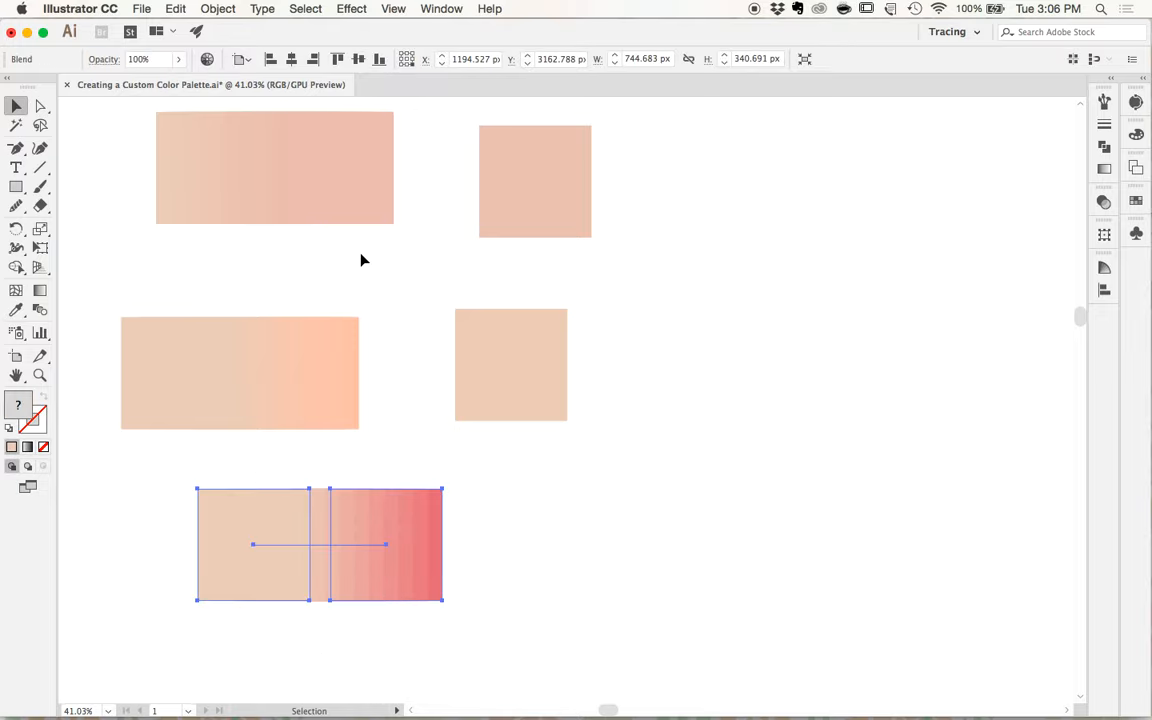
pyautogui.click(218, 9)
pyautogui.click(226, 168)
pyautogui.click(478, 581)
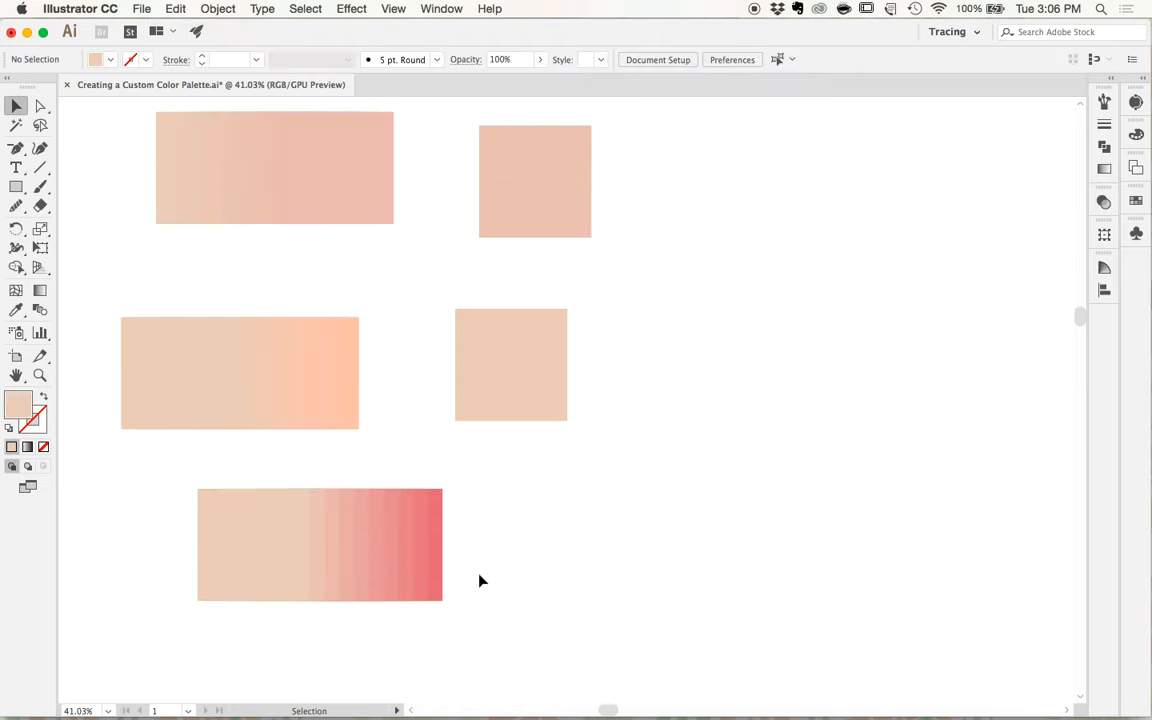
# - Pull one salmon-pink intermediate square out of the expanded beige-to-coral blend into the blank space beside it
pyautogui.click(368, 522)
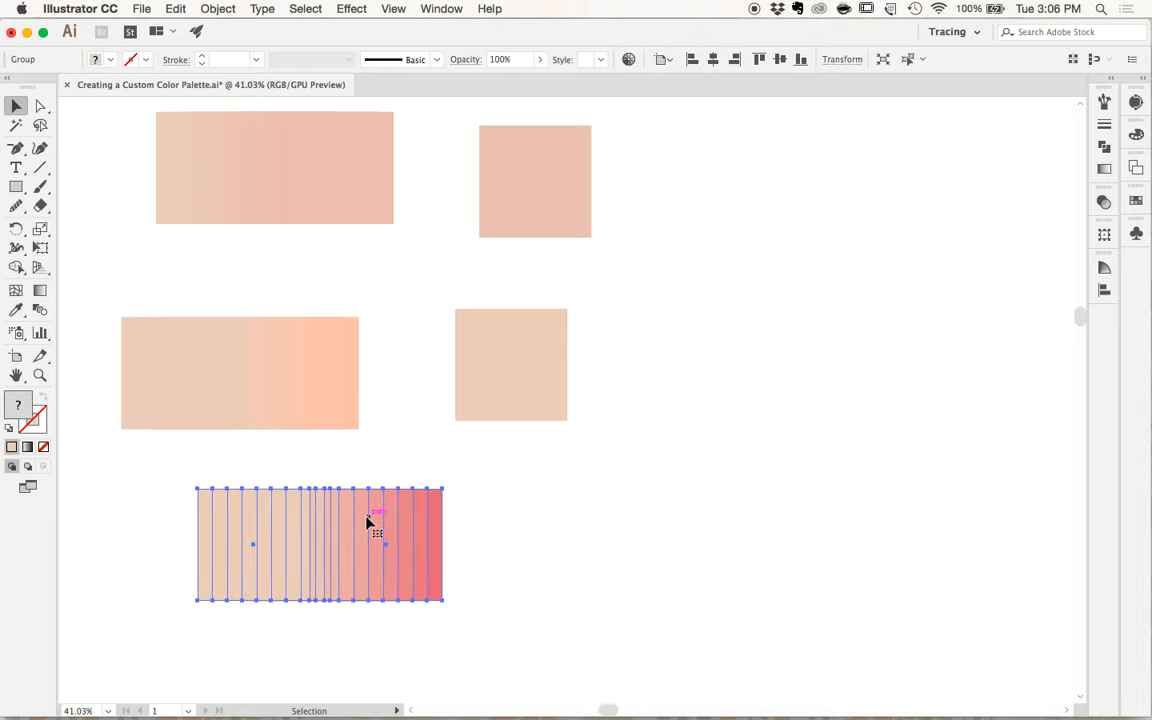
pyautogui.scroll(2, 366, 518)
pyautogui.doubleClick(366, 514)
pyautogui.click(366, 510)
pyautogui.moveTo(366, 510); pyautogui.dragTo(734, 500)
pyautogui.doubleClick(558, 531)
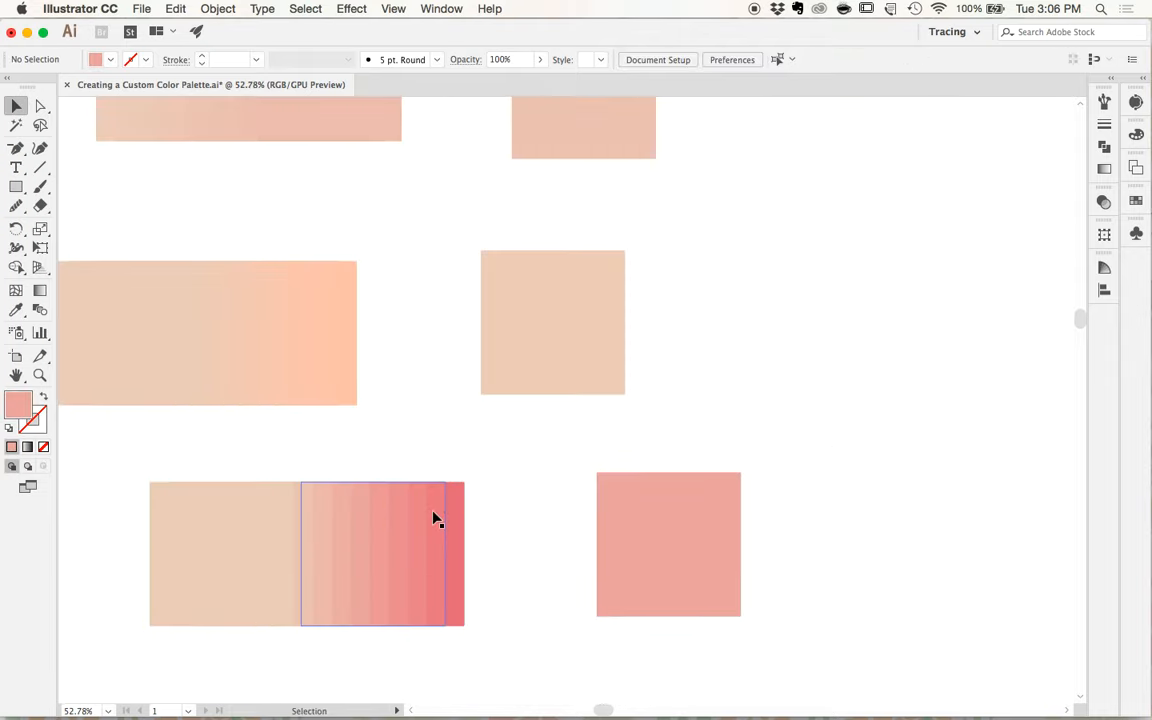
# - Pull a second, deeper coral-pink square out of the same blend and place it beside the extracted salmon-pink one
pyautogui.click(420, 506)
pyautogui.doubleClick(421, 512)
pyautogui.moveTo(424, 509); pyautogui.dragTo(897, 503)
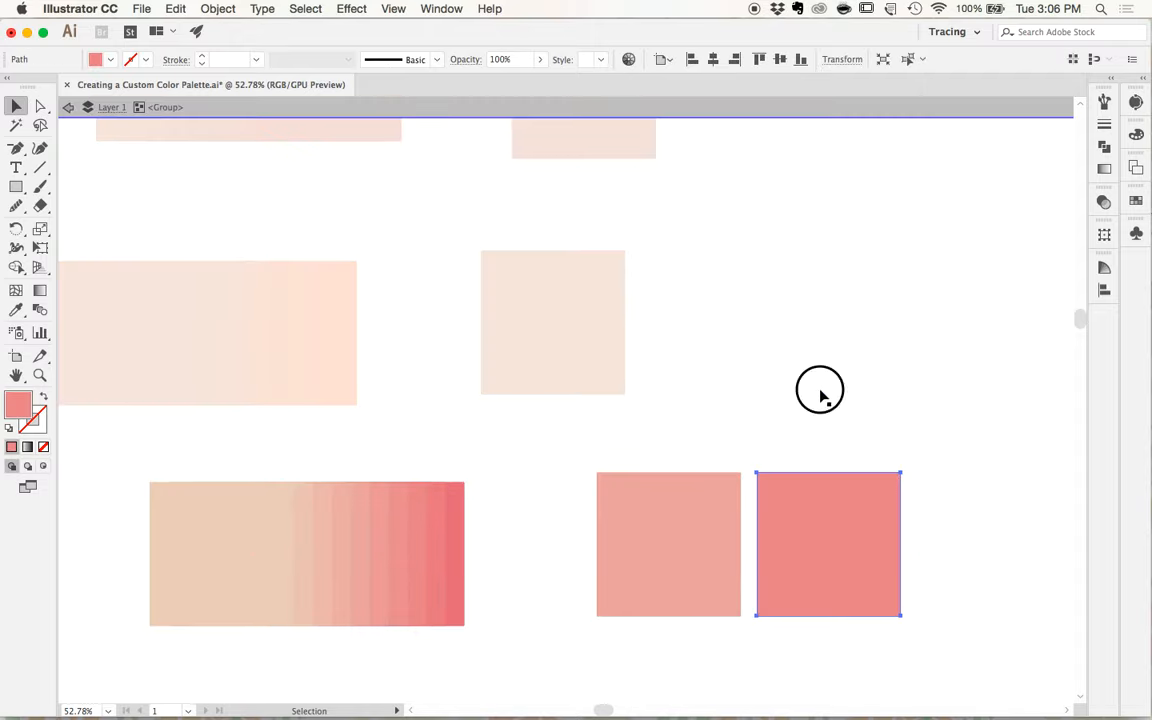
pyautogui.doubleClick(821, 395)
# - Copy the gray-green and leaf-green squares from the grid's bottom row into the blank space below the grid
pyautogui.scroll(-5, 821, 395)
pyautogui.hscroll(3, 801, 396)
pyautogui.hscroll(2, 761, 408)
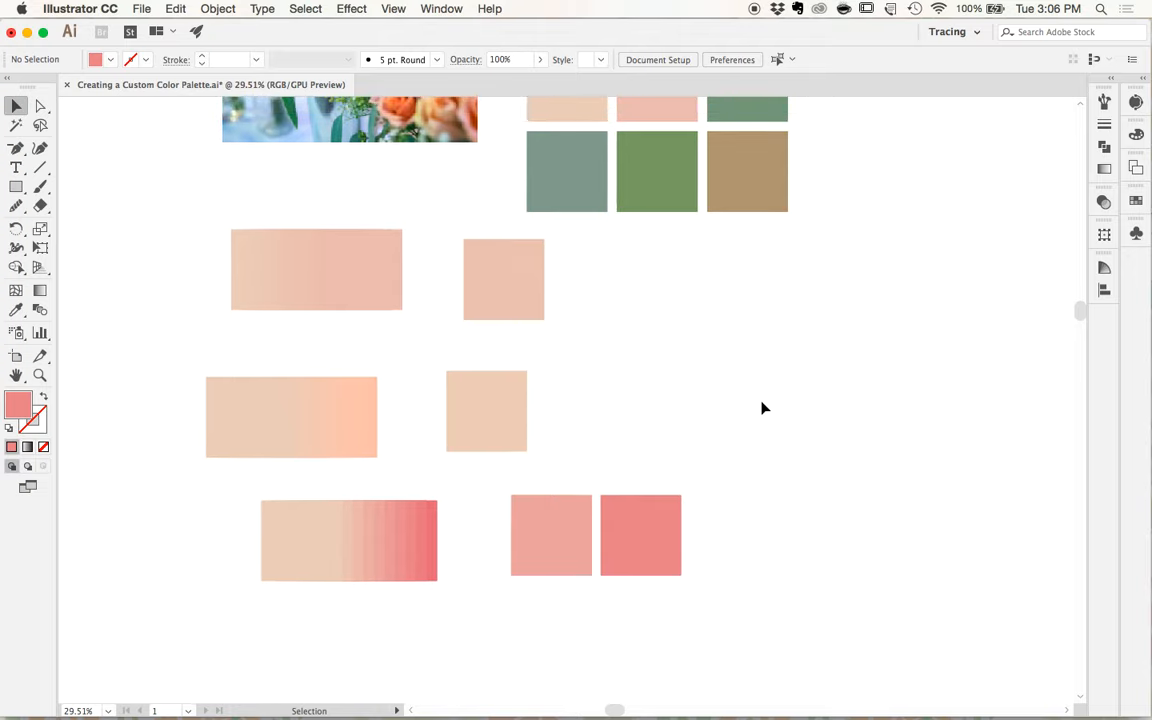
pyautogui.scroll(2, 709, 428)
pyautogui.scroll(-1, 709, 428)
pyautogui.scroll(2, 709, 428)
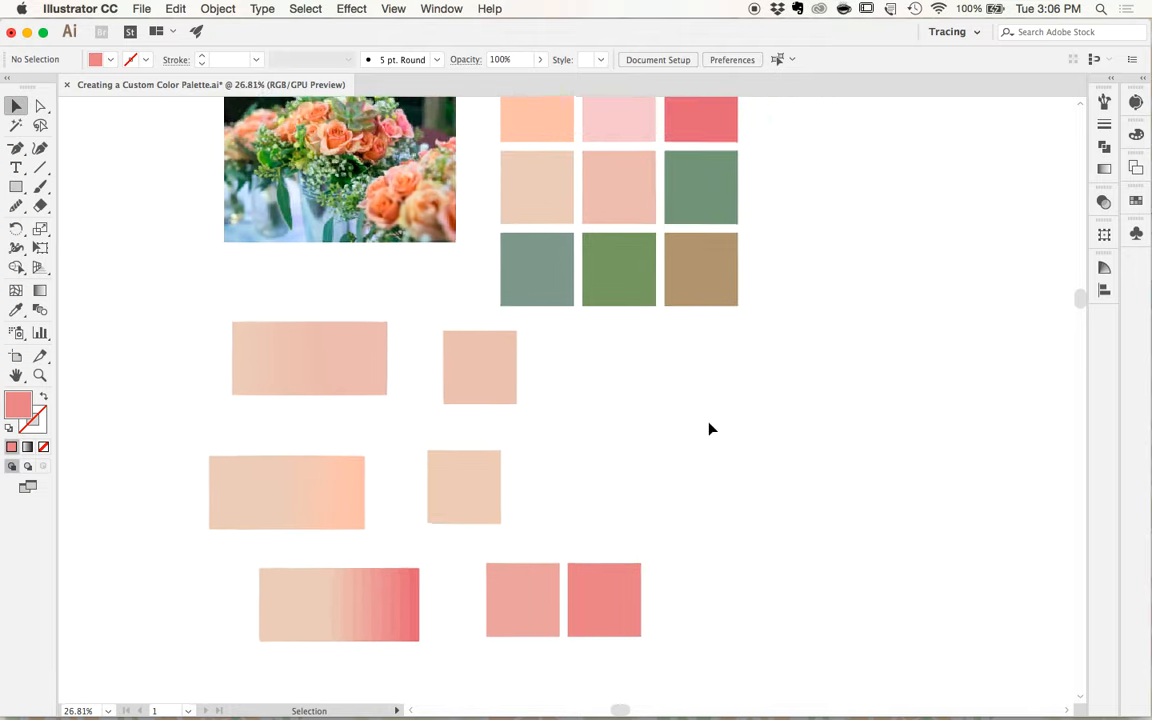
pyautogui.scroll(-1, 705, 433)
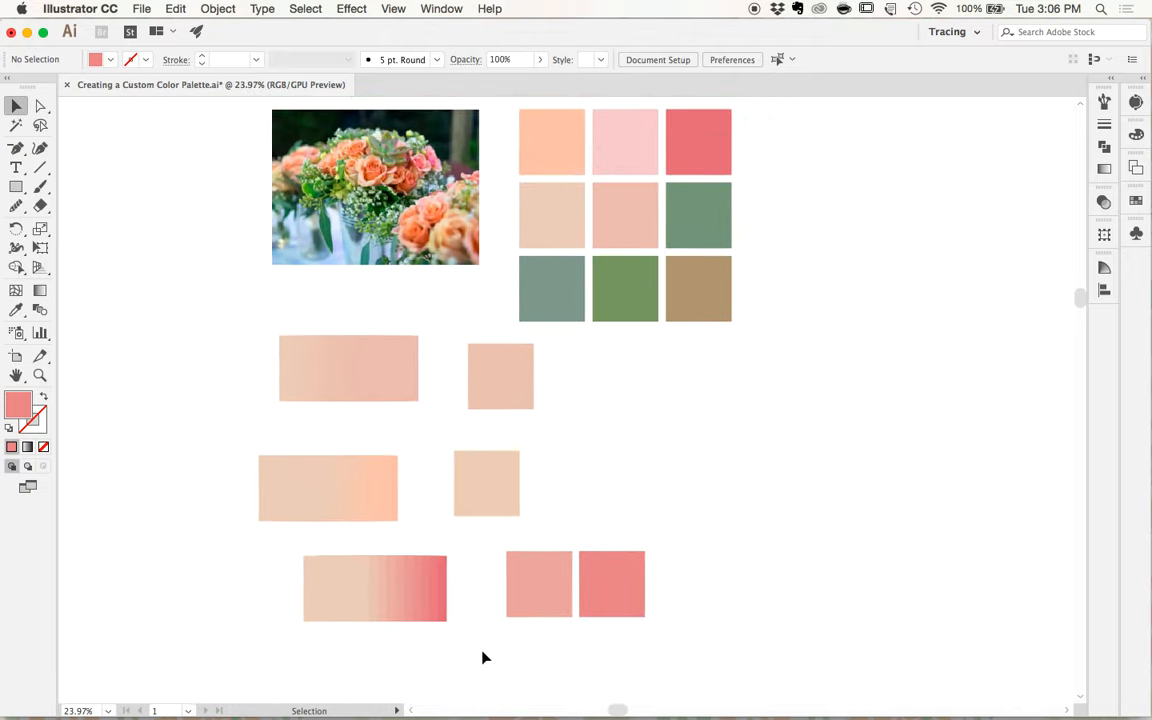
pyautogui.scroll(2, 609, 345)
pyautogui.hscroll(2, 609, 345)
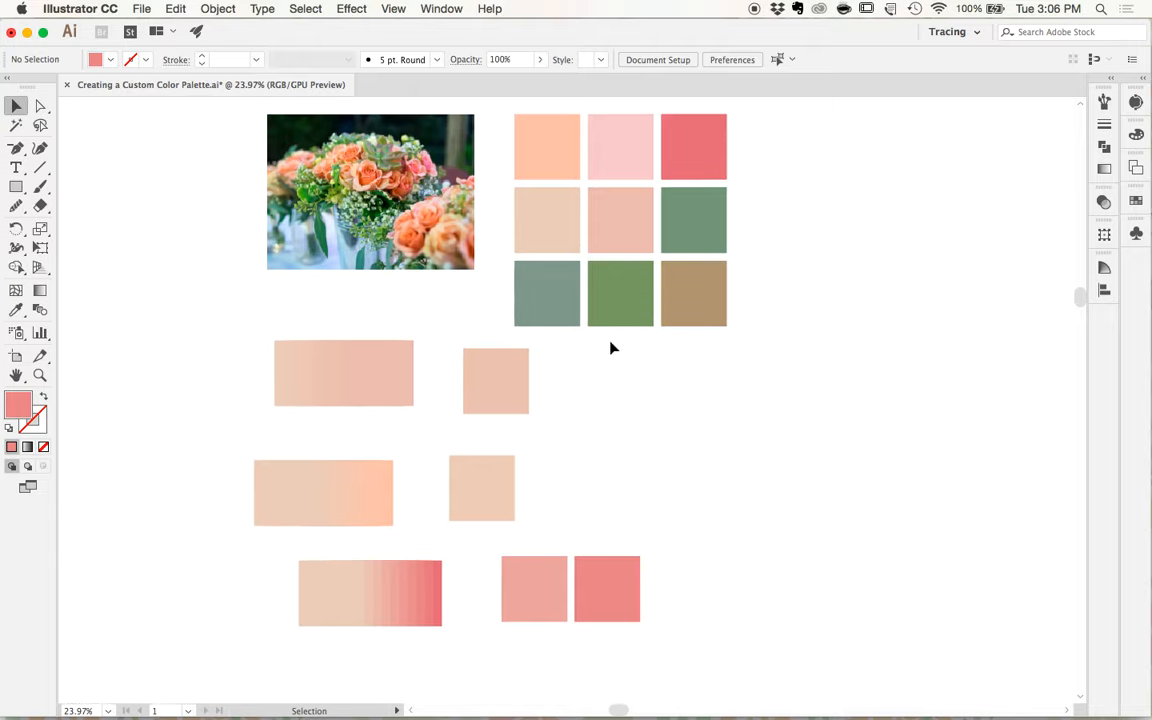
pyautogui.click(537, 310)
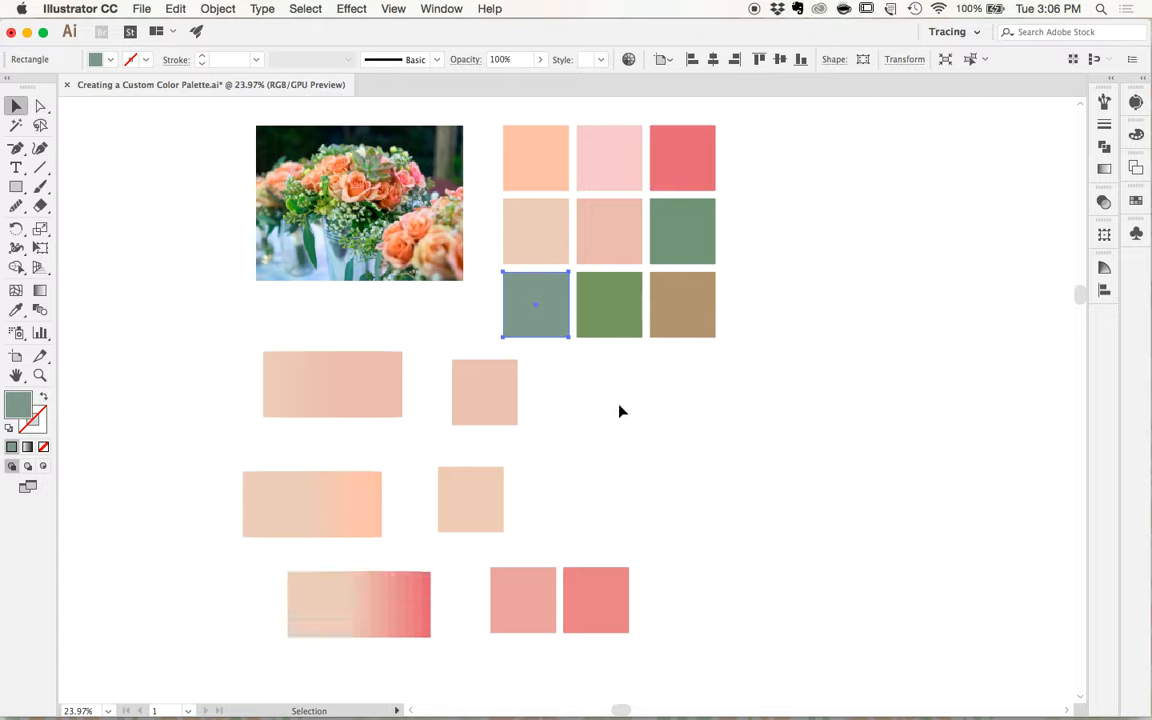
pyautogui.keyDown('shift'); pyautogui.click(611, 305); pyautogui.keyUp('shift')
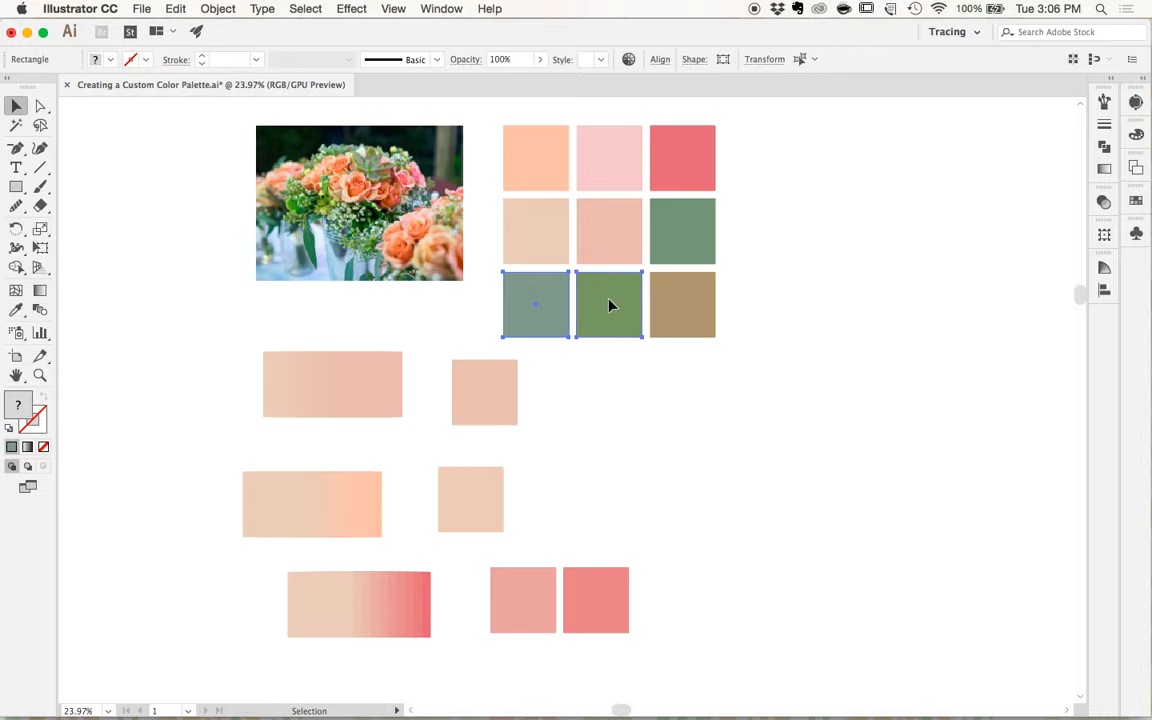
pyautogui.moveTo(565, 308); pyautogui.dragTo(617, 418)
# - Make a blend between the copied gray-green and leaf-green squares
pyautogui.click(218, 9)
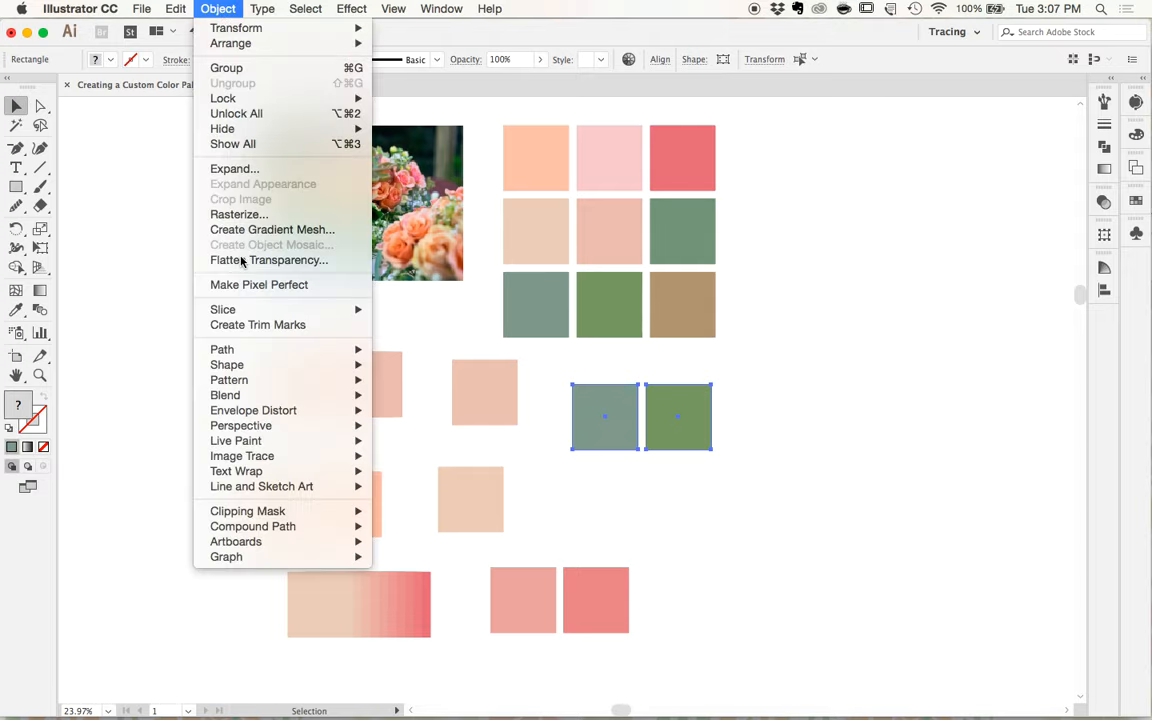
pyautogui.moveTo(290, 395)
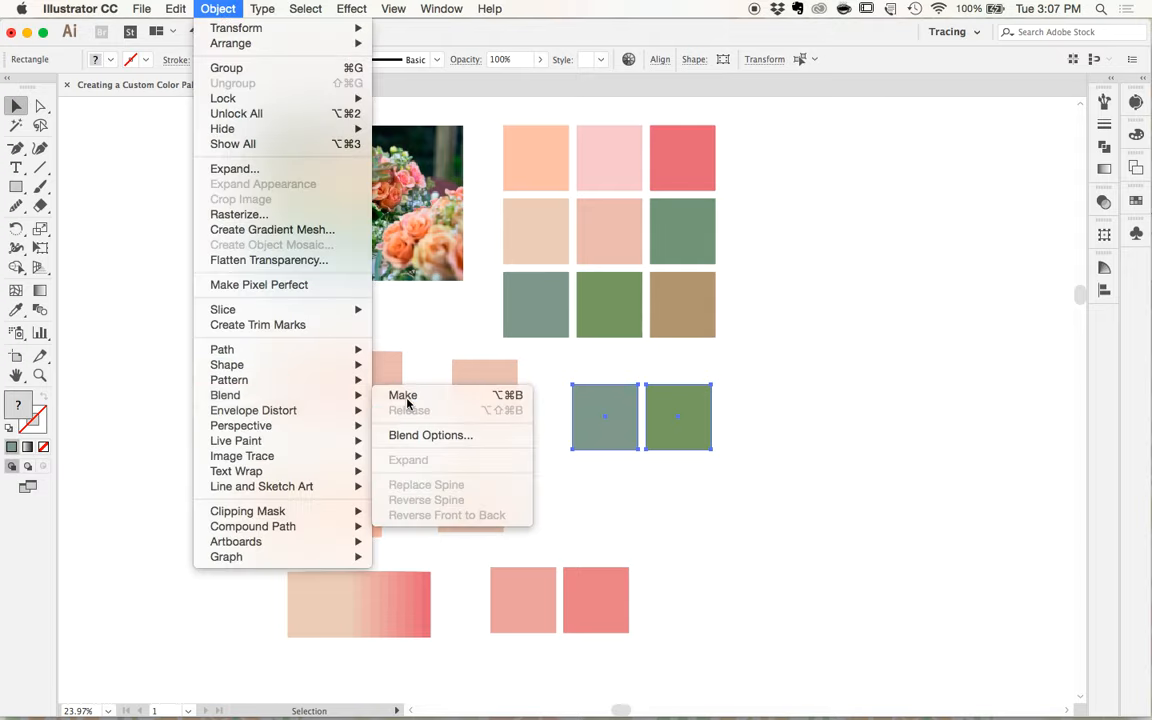
pyautogui.click(406, 396)
# - Expand the green blend into separate shapes and deselect it
pyautogui.scroll(2, 658, 445)
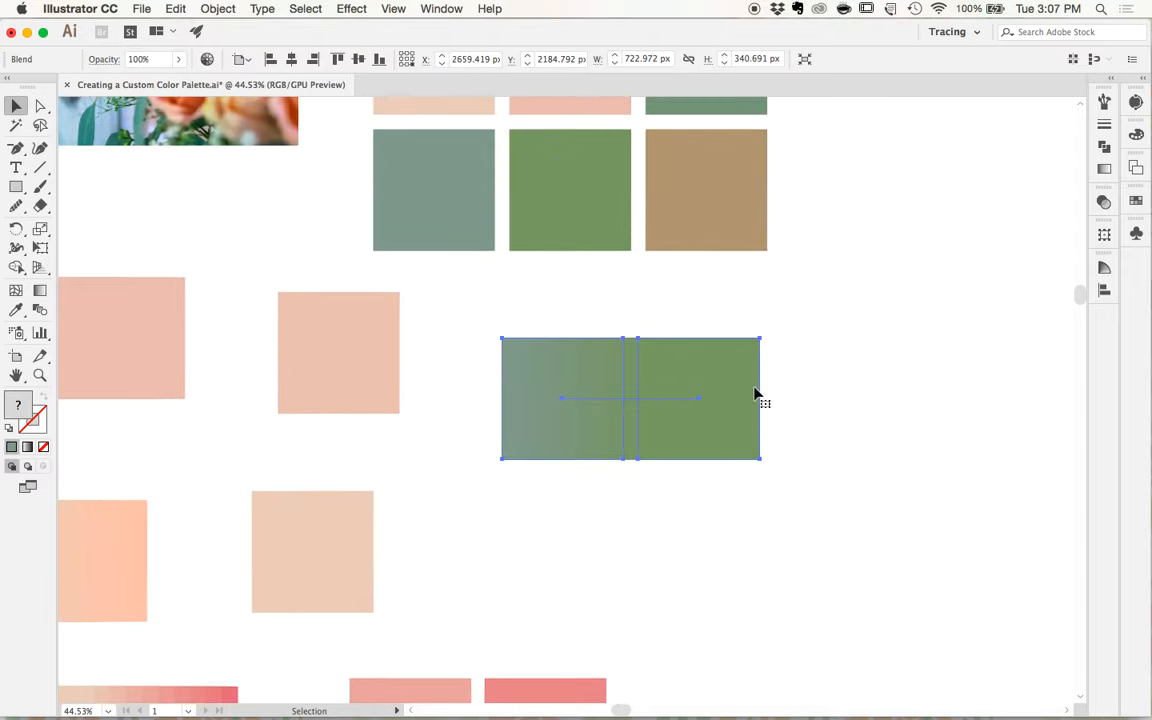
pyautogui.scroll(1, 697, 404)
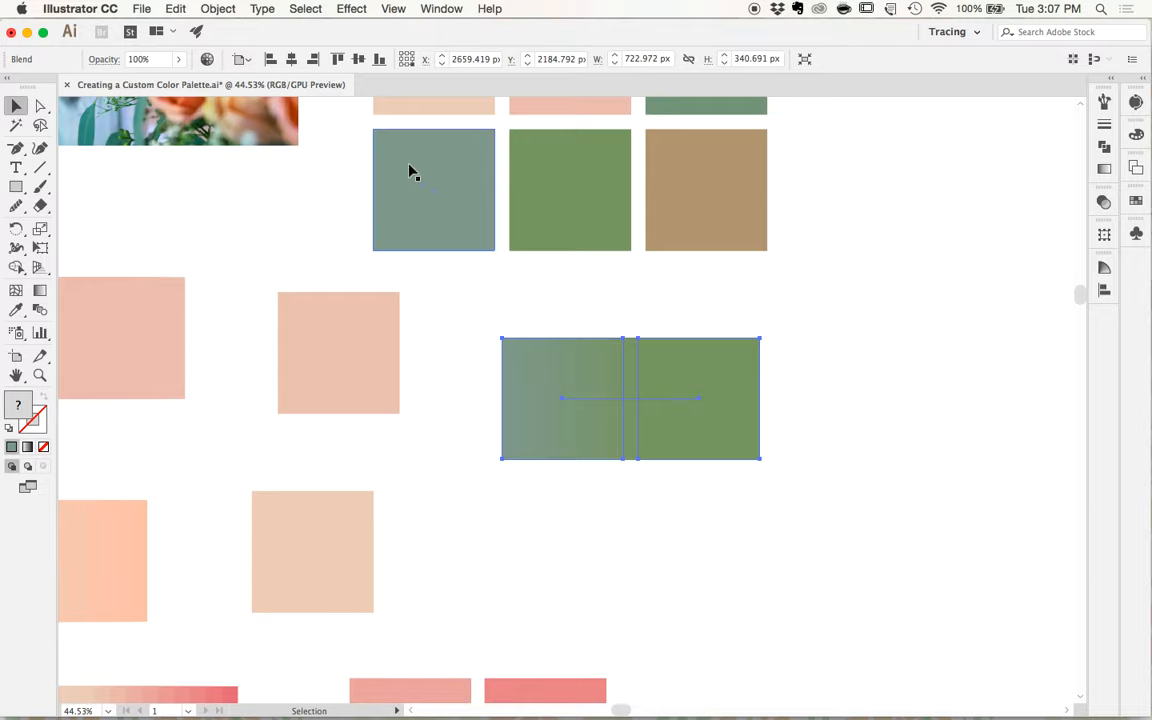
pyautogui.click(218, 9)
pyautogui.click(236, 169)
pyautogui.press('Return')
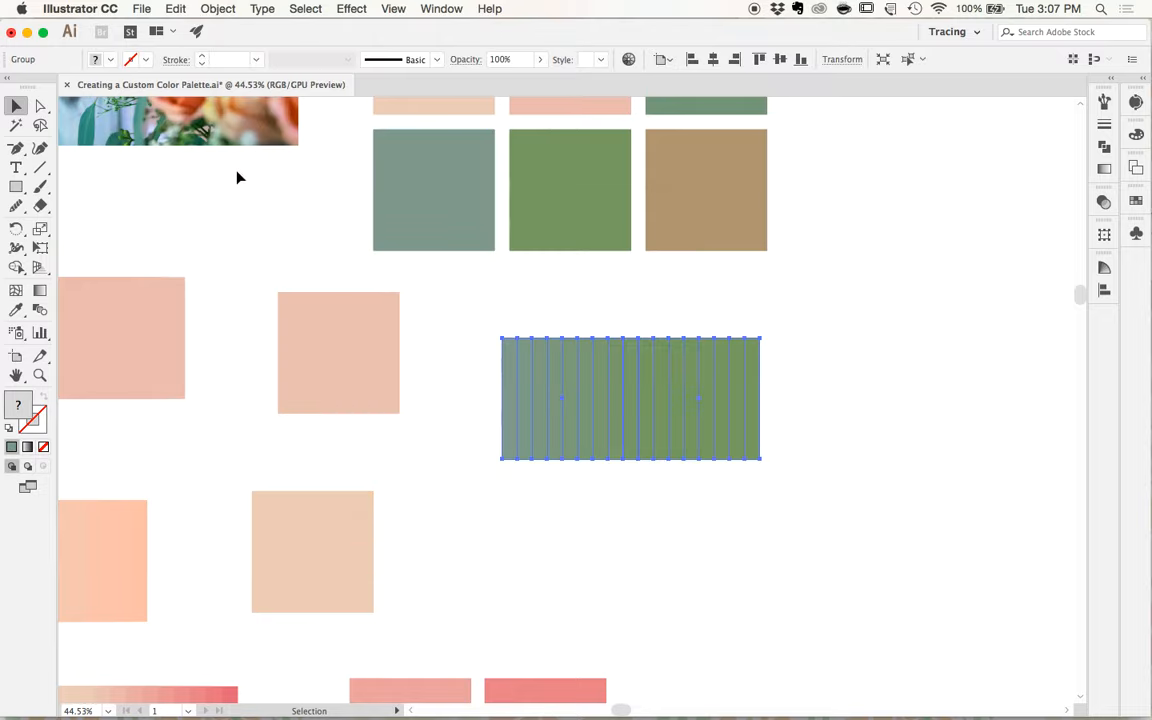
pyautogui.click(594, 540)
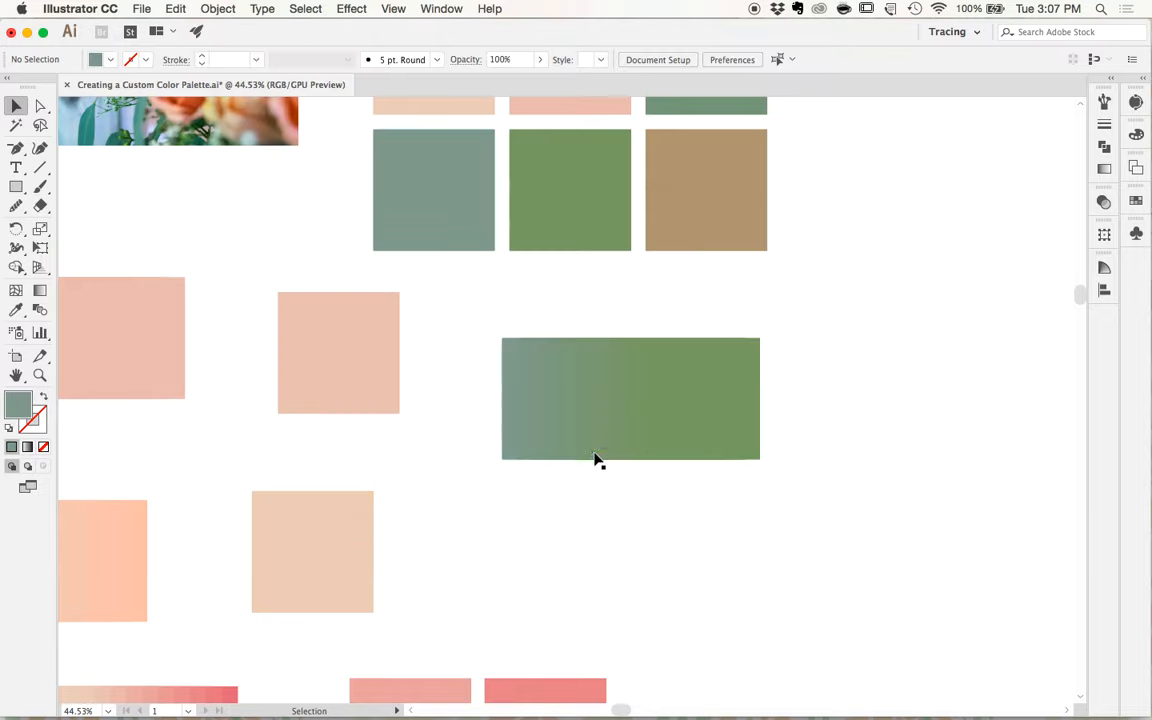
# - Pull one intermediate green square out of the expanded green blend into the blank space below it
pyautogui.doubleClick(590, 383)
pyautogui.moveTo(590, 383); pyautogui.dragTo(597, 572)
pyautogui.doubleClick(517, 553)
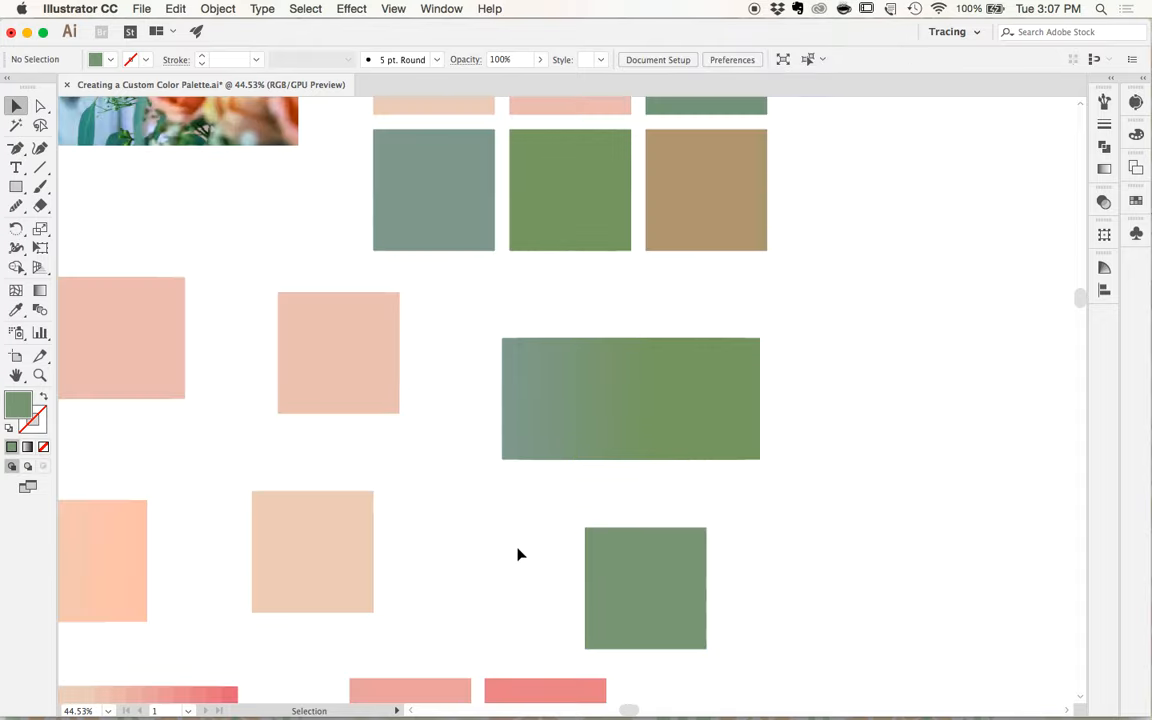
pyautogui.scroll(-3, 517, 553)
pyautogui.scroll(-3, 500, 537)
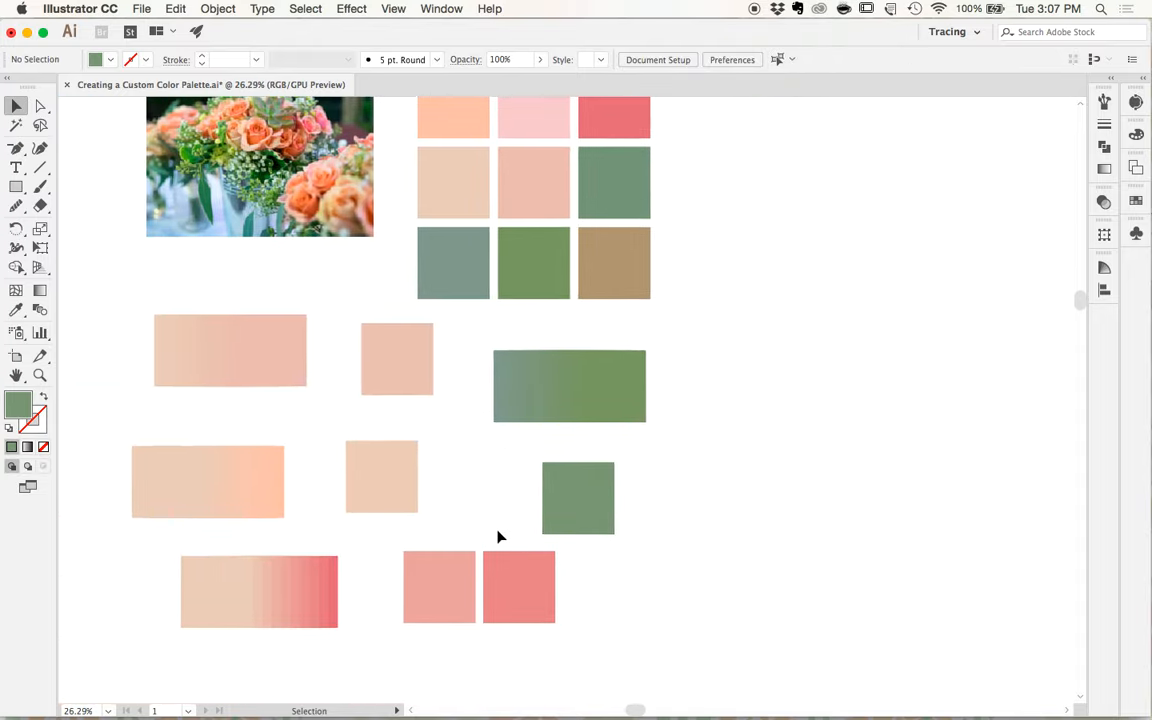
pyautogui.scroll(-1, 500, 537)
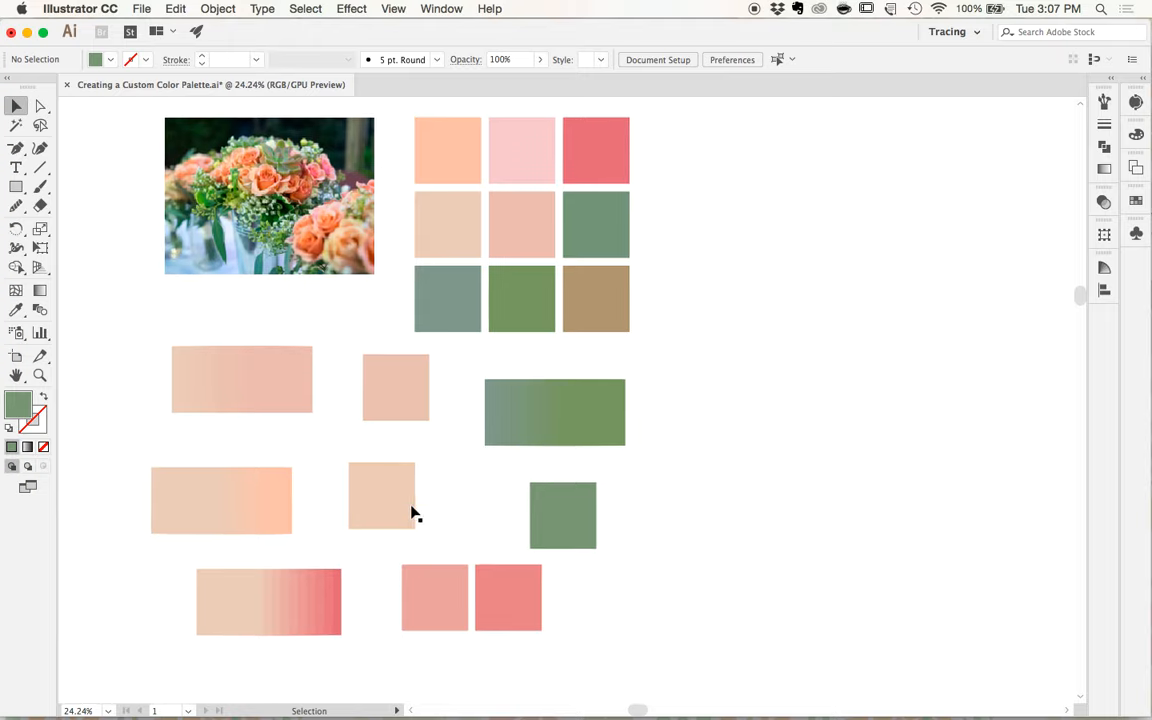
pyautogui.moveTo(131, 352); pyautogui.dragTo(343, 612)
pyautogui.press('Delete')
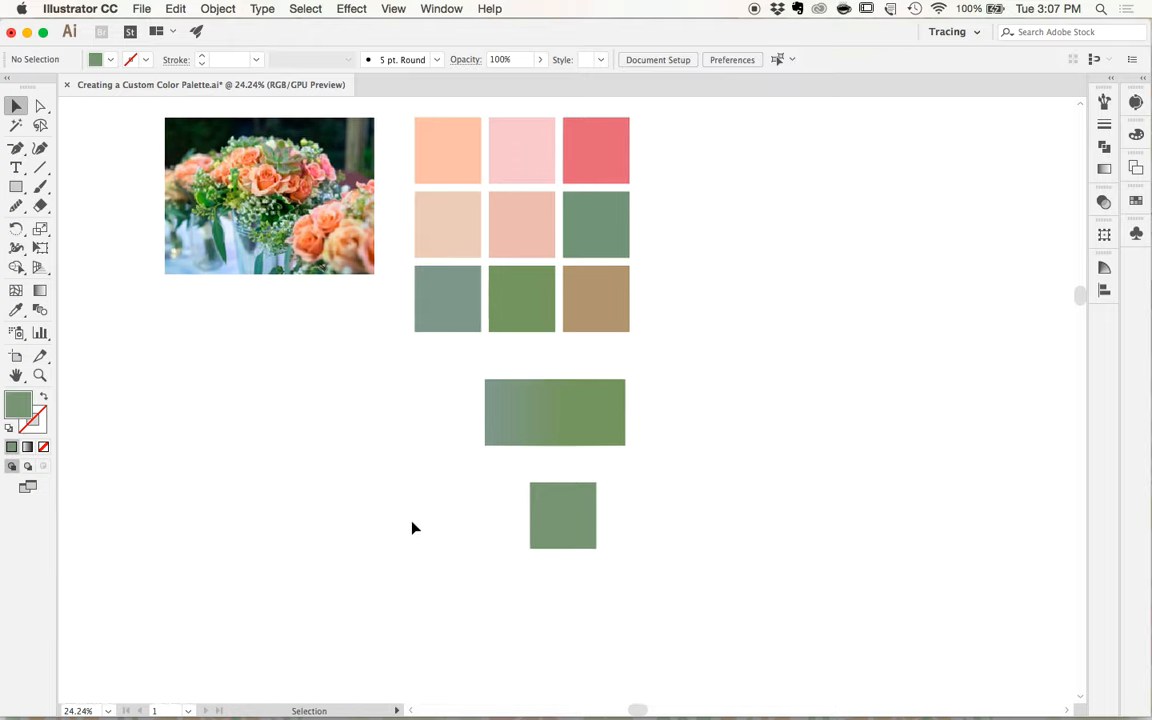
pyautogui.press('super+z')
pyautogui.click(307, 502)
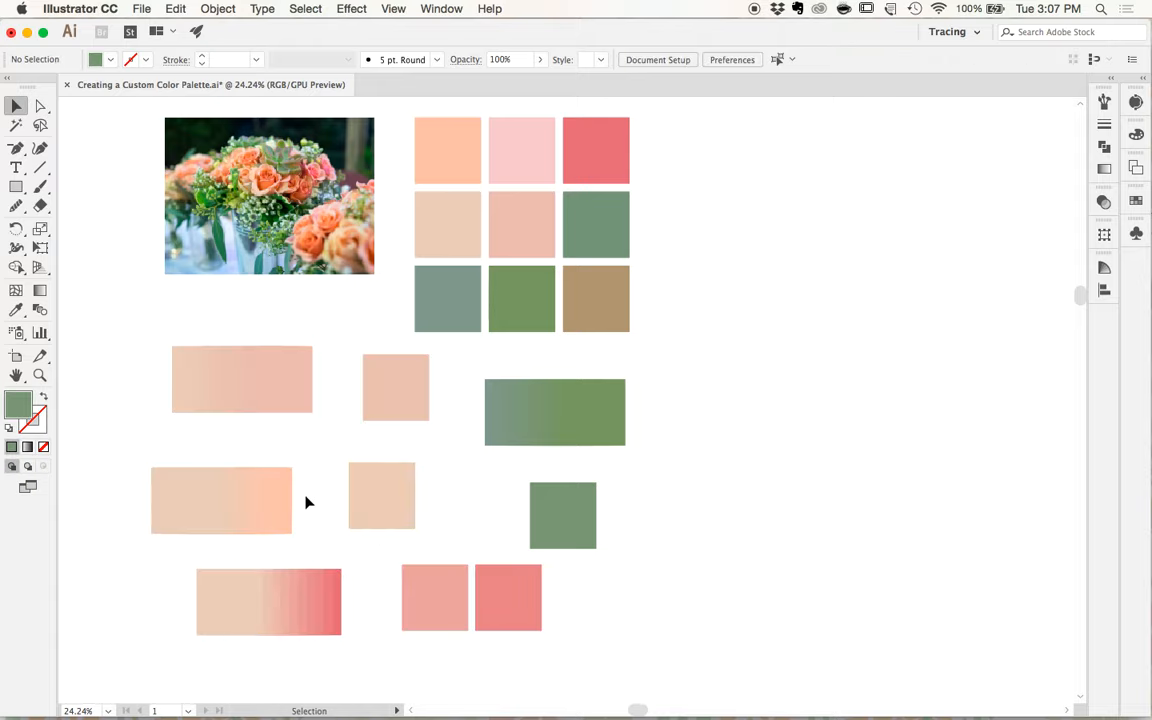
# - Ungroup each of the three expanded pink, peach and coral blends to free their extracted squares
pyautogui.moveTo(157, 325); pyautogui.dragTo(314, 404)
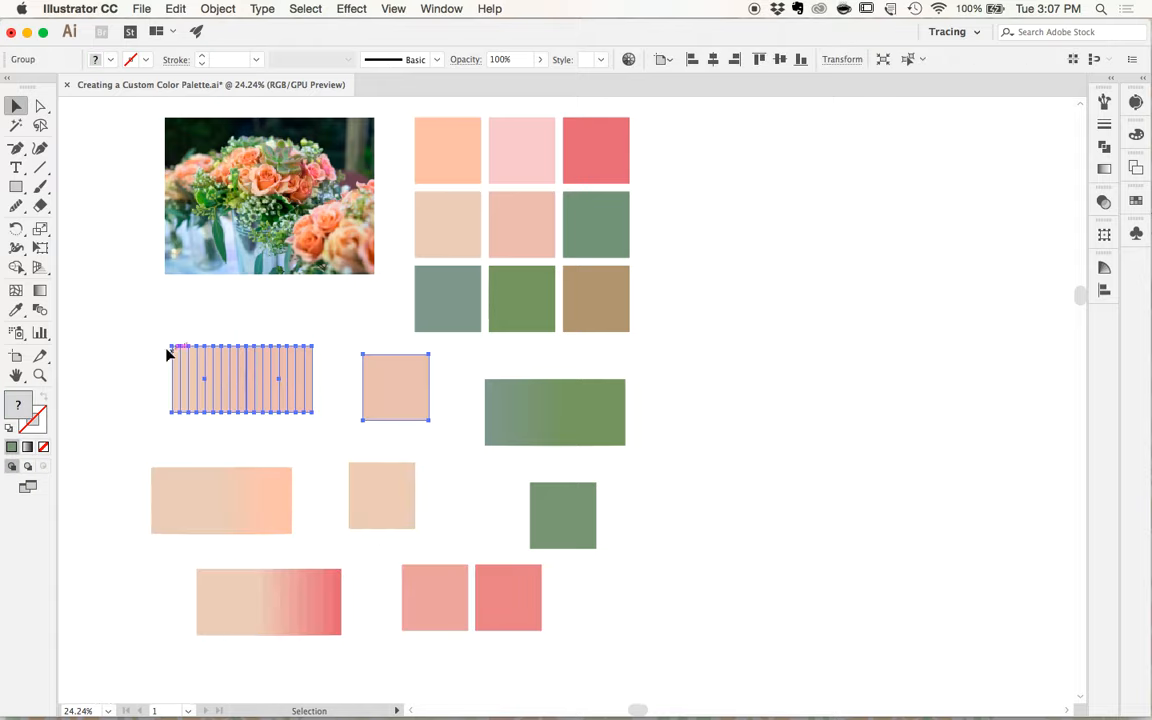
pyautogui.click(217, 8)
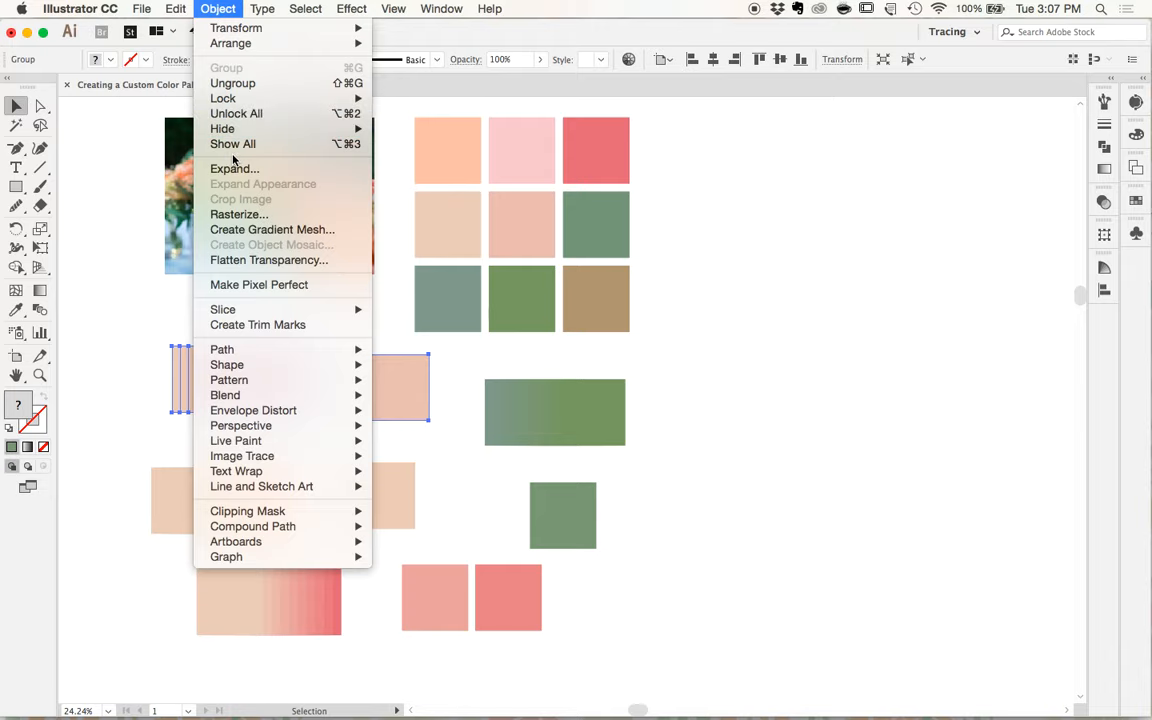
pyautogui.click(228, 86)
pyautogui.moveTo(119, 462); pyautogui.dragTo(360, 510)
pyautogui.click(220, 9)
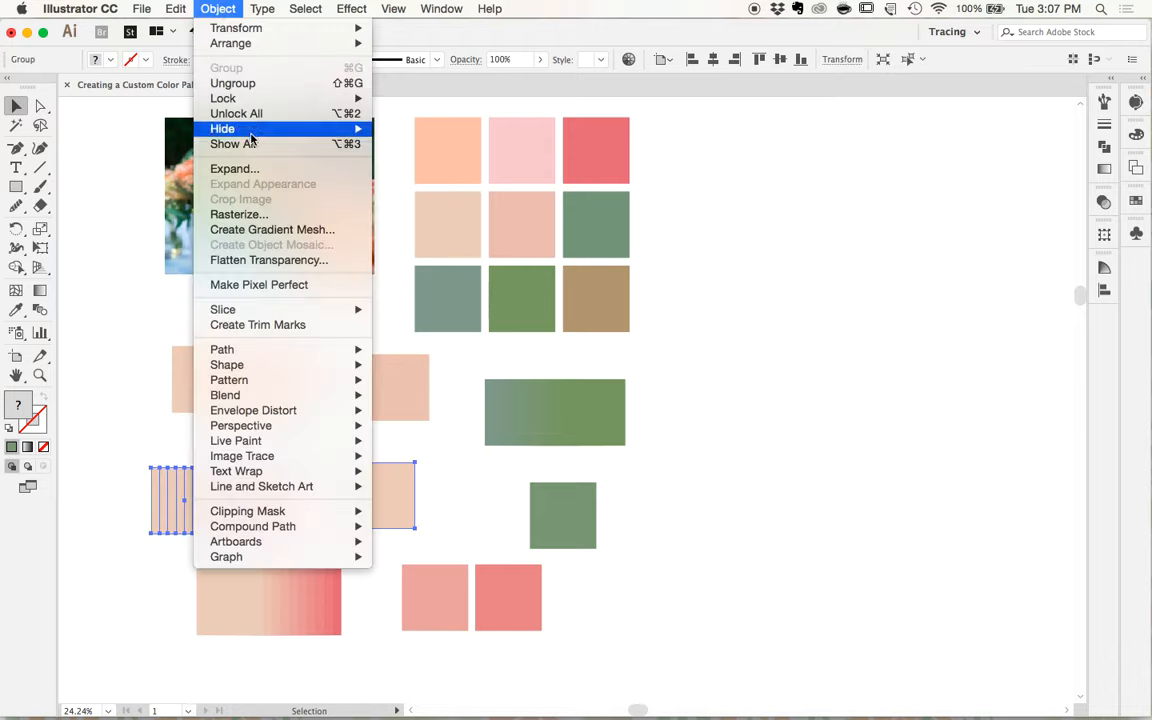
pyautogui.click(236, 83)
pyautogui.moveTo(166, 566); pyautogui.dragTo(348, 630)
pyautogui.click(217, 9)
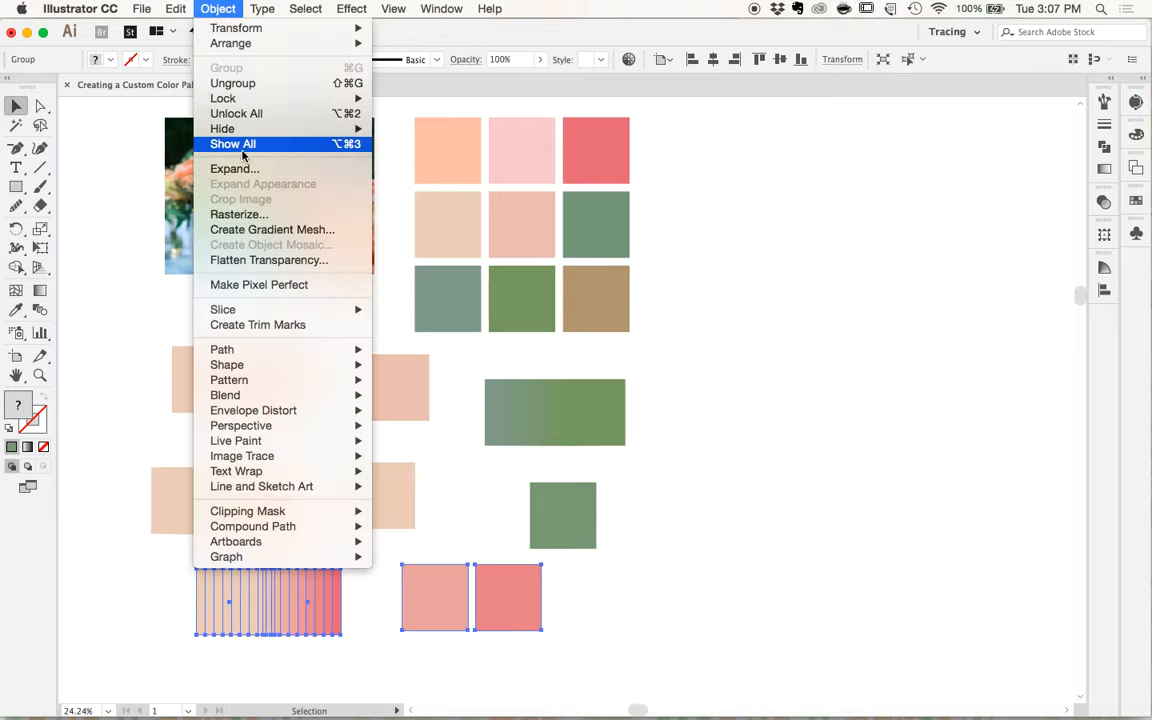
pyautogui.click(232, 83)
# - Delete the three ungrouped pink, peach and coral blend strips, keeping the extracted squares
pyautogui.click(701, 555)
pyautogui.moveTo(143, 352); pyautogui.dragTo(334, 659)
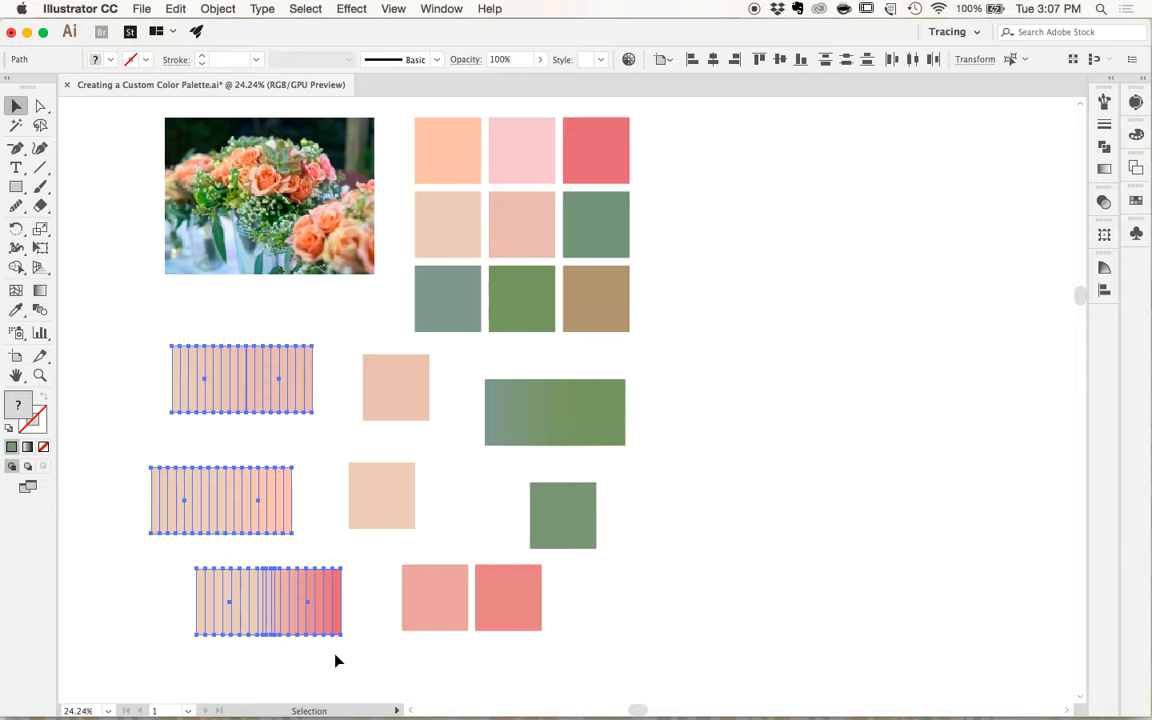
pyautogui.press('Delete')
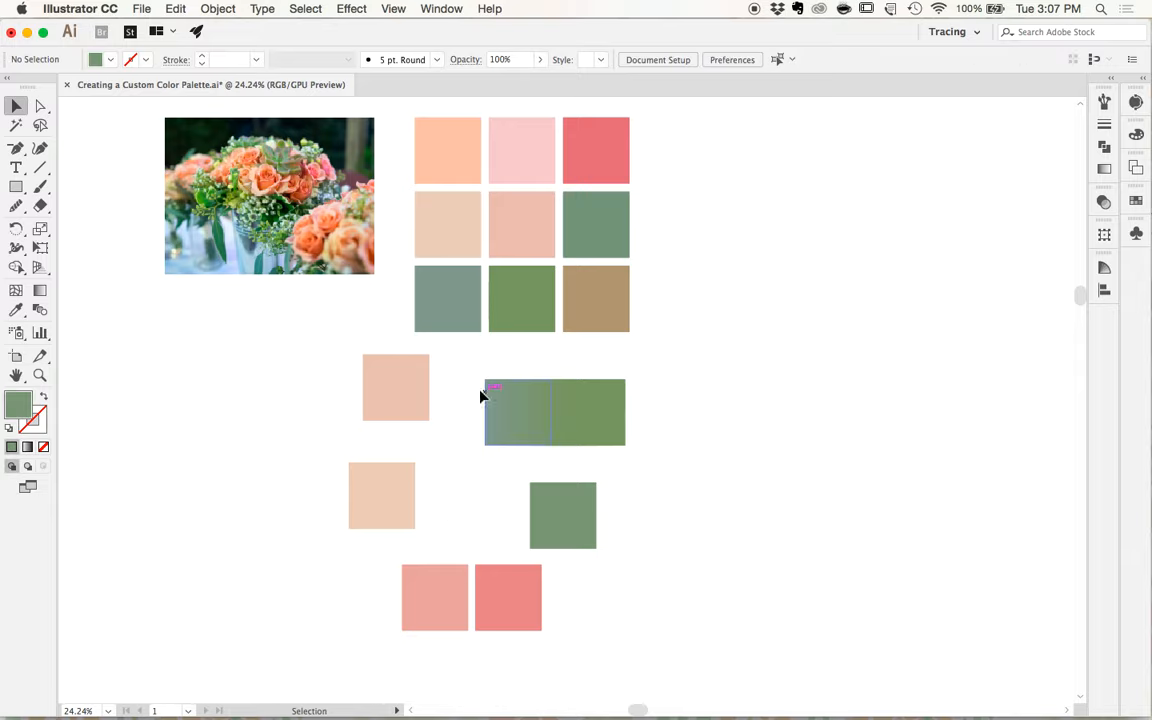
# - Ungroup the expanded green blend and delete its strip, keeping the extracted green square
pyautogui.moveTo(466, 376); pyautogui.dragTo(610, 500)
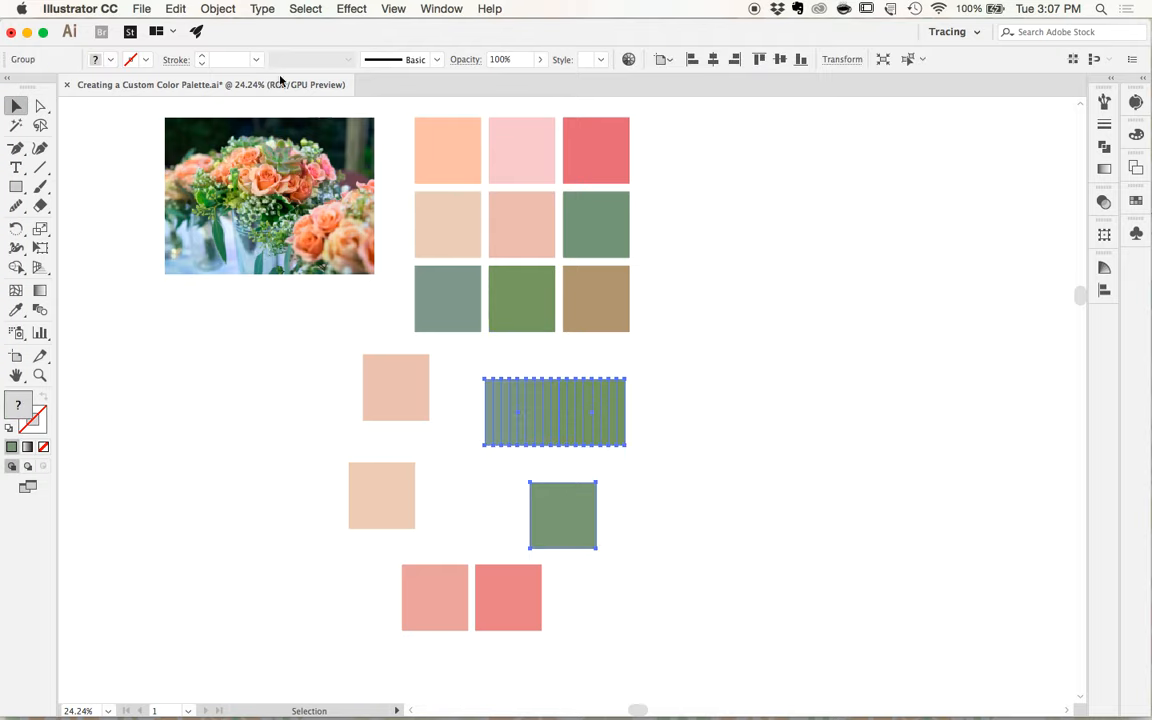
pyautogui.click(217, 9)
pyautogui.click(226, 84)
pyautogui.click(674, 429)
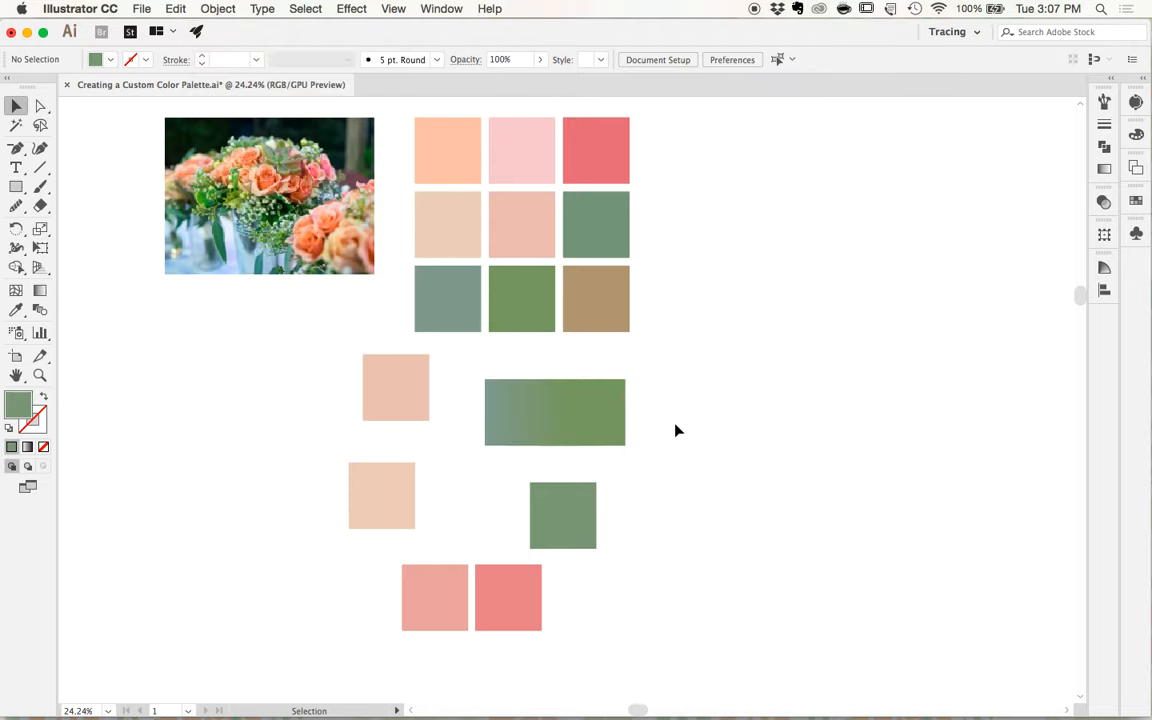
pyautogui.moveTo(474, 369); pyautogui.dragTo(650, 454)
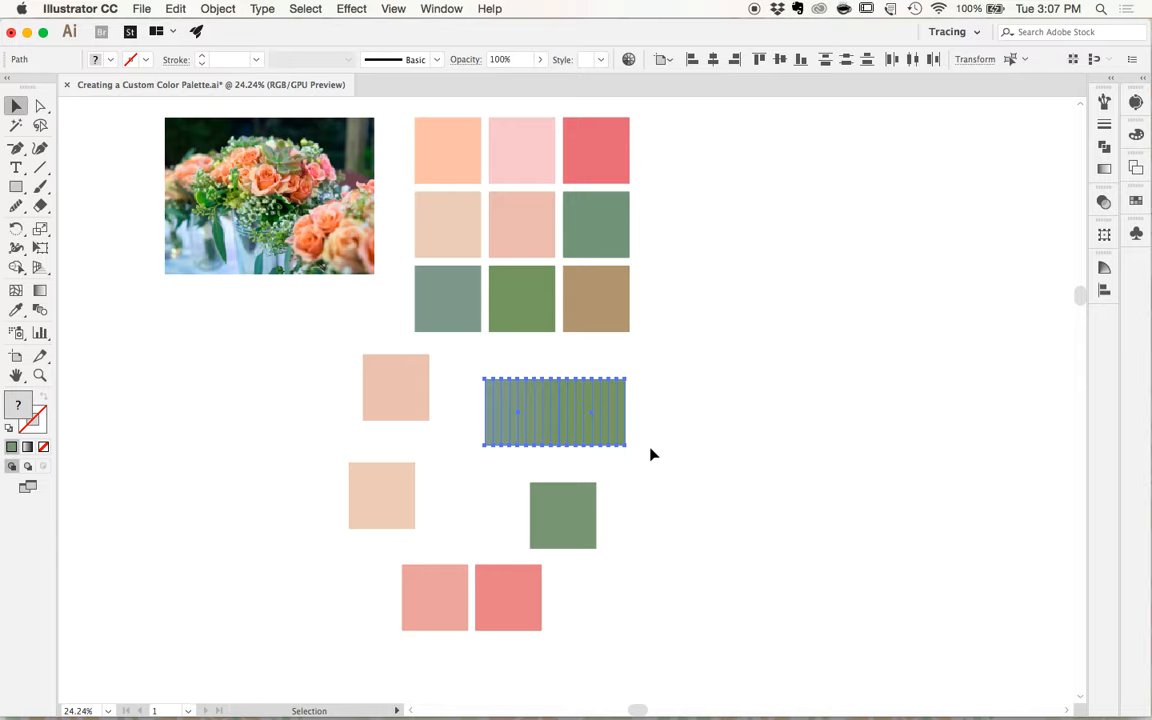
pyautogui.press('Delete')
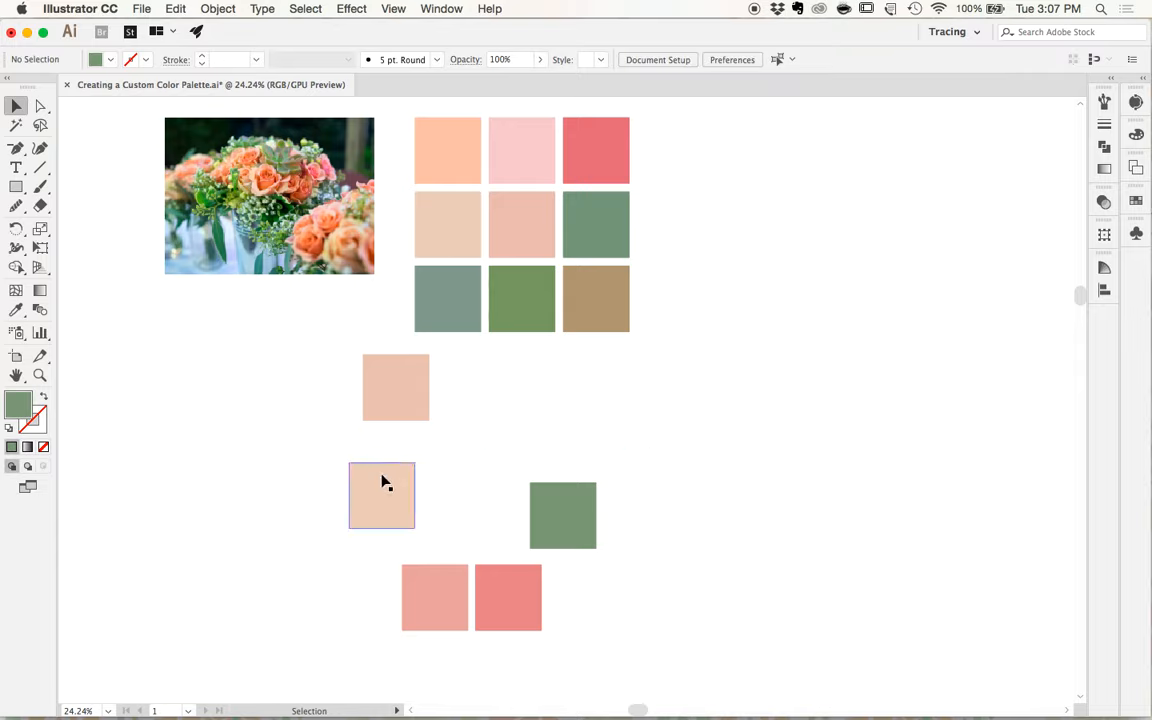
# - Line up the light beige and green squares in a row directly above the two coral squares
pyautogui.moveTo(390, 479); pyautogui.dragTo(441, 521)
pyautogui.moveTo(558, 525); pyautogui.dragTo(503, 524)
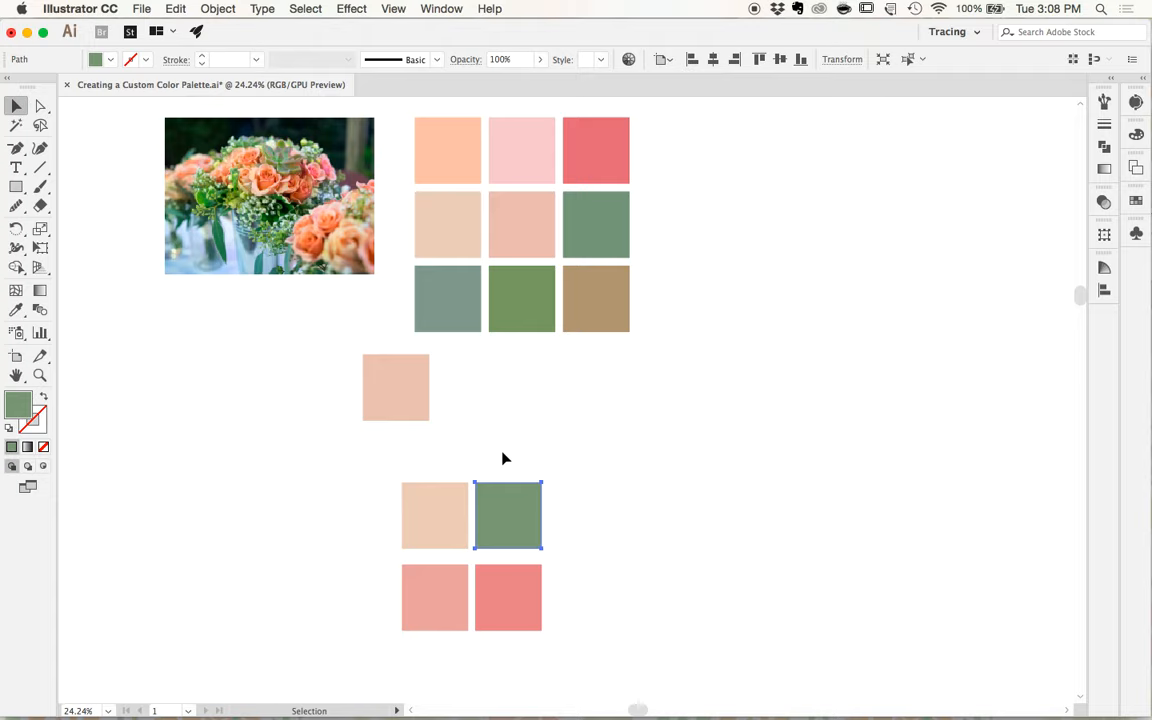
pyautogui.click(504, 458)
# - Duplicate the first peach square of the sampled grid into blank space and open the copy for color editing in Recolor Artwork
pyautogui.hscroll(1, 504, 458)
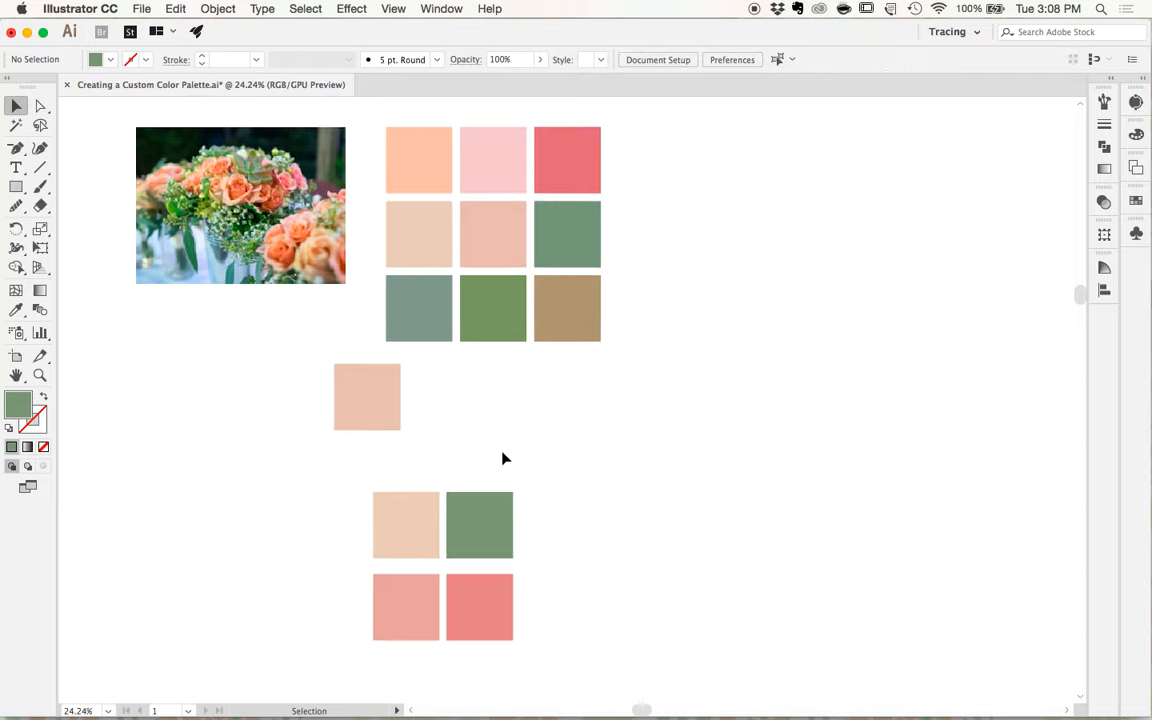
pyautogui.click(411, 156)
pyautogui.moveTo(411, 156); pyautogui.dragTo(649, 399)
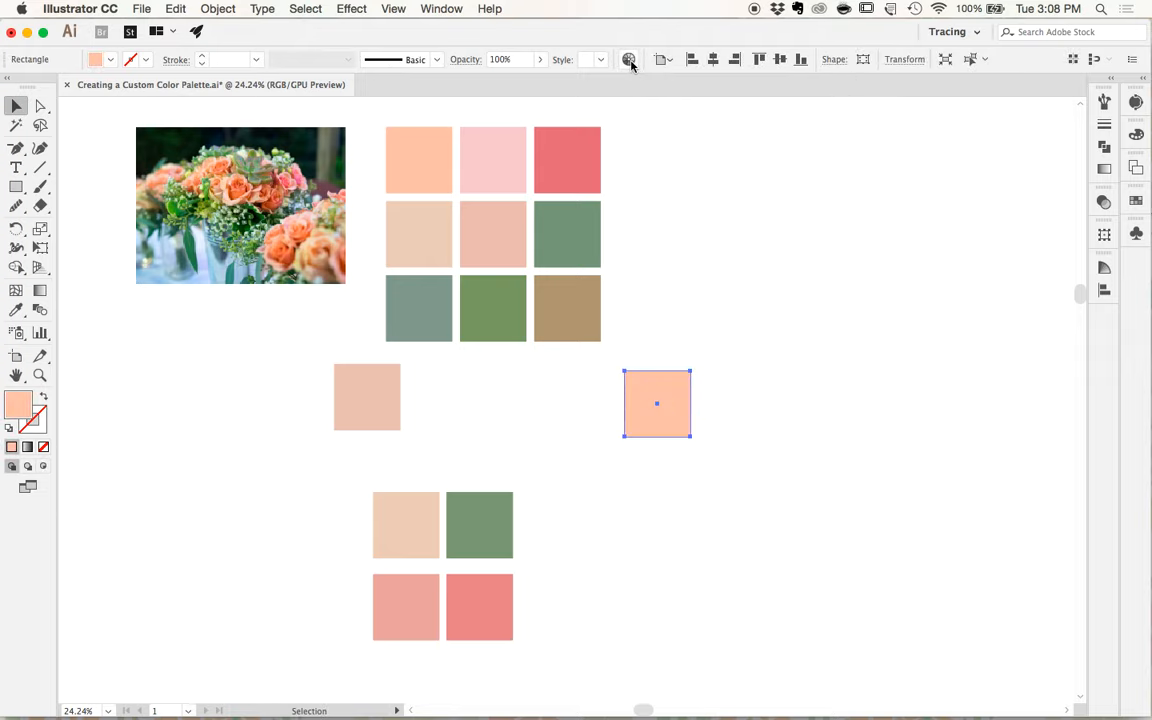
pyautogui.hscroll(5, 602, 221)
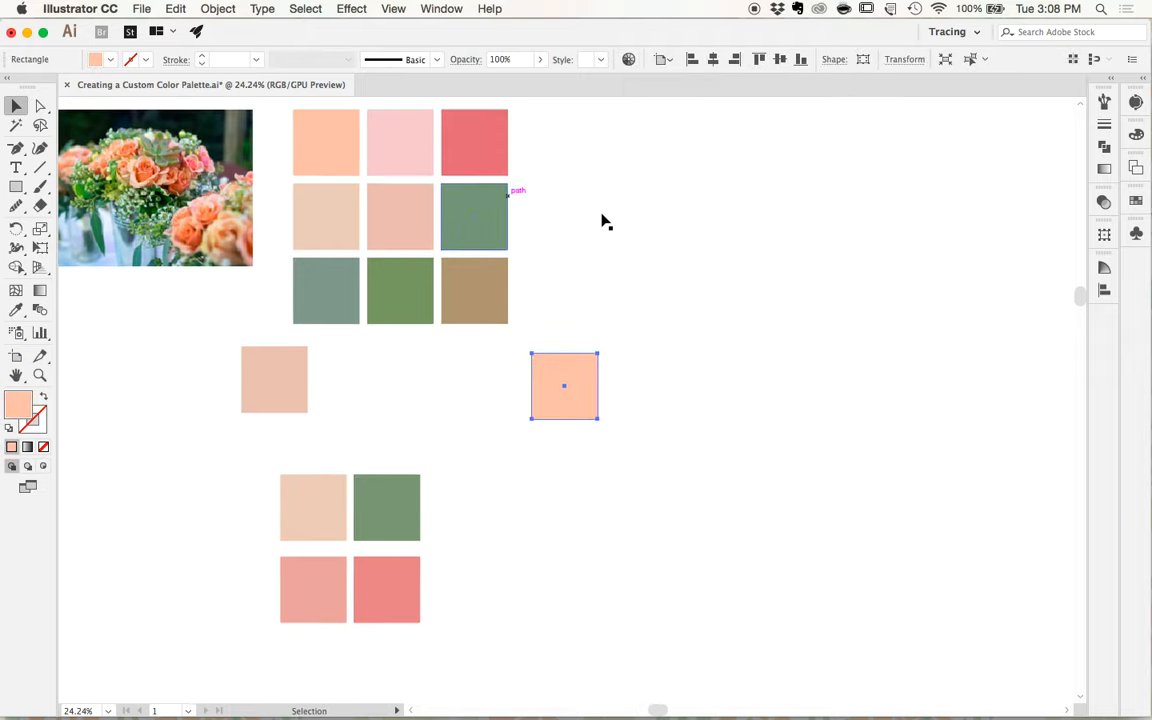
pyautogui.click(628, 60)
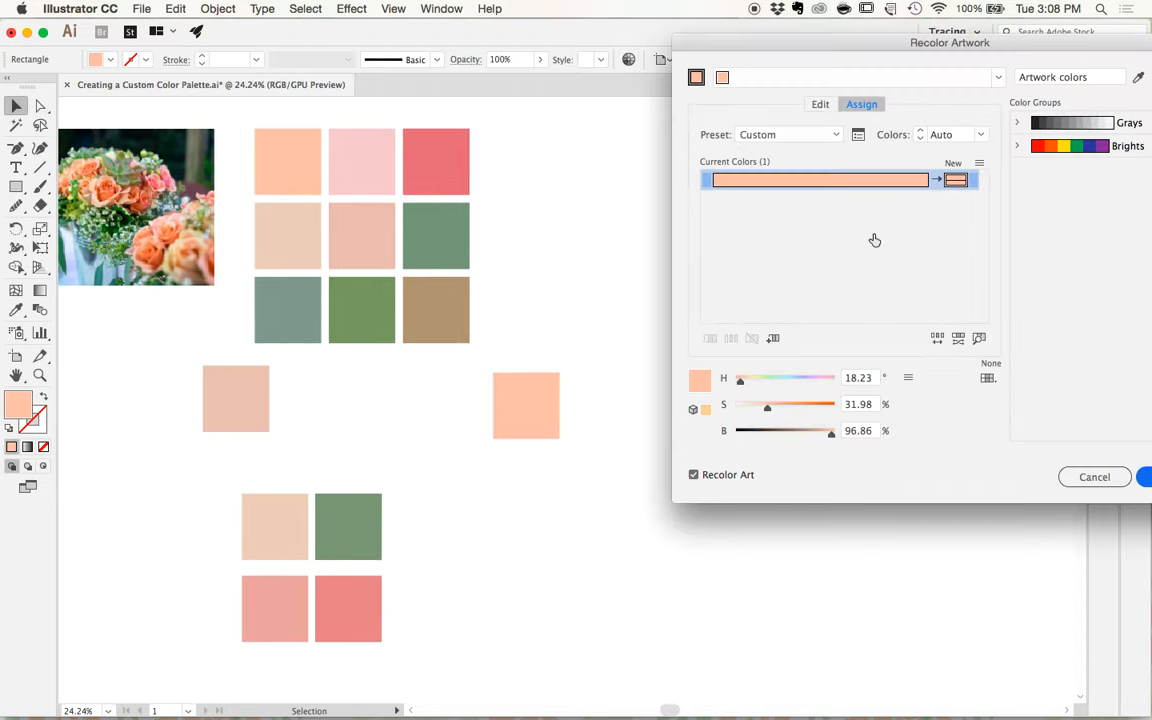
pyautogui.click(819, 106)
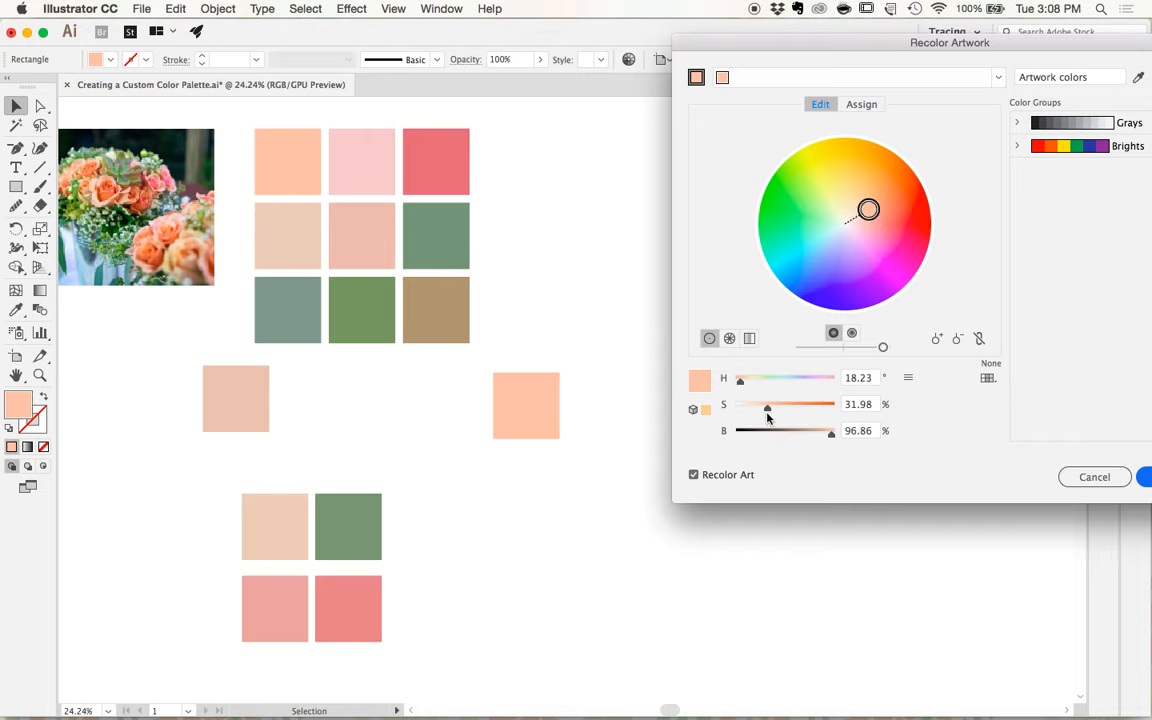
# - Try a softer peach on the copied square with 24% saturation and 92% brightness
pyautogui.moveTo(767, 409); pyautogui.dragTo(752, 410)
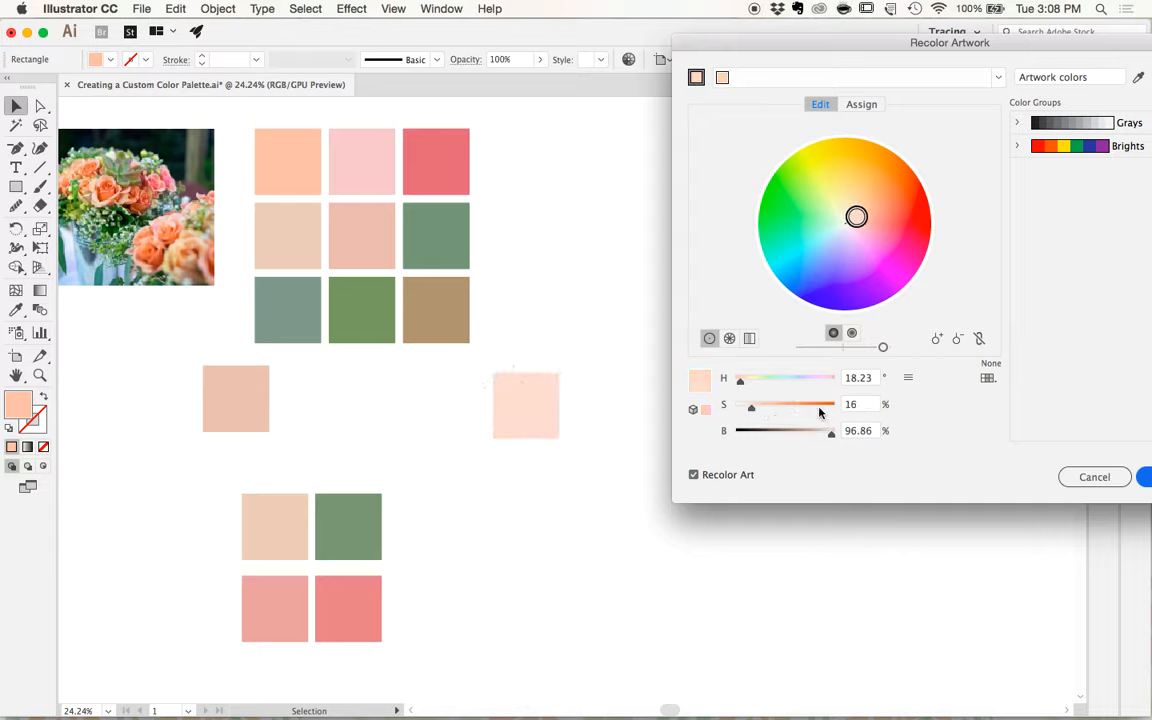
pyautogui.moveTo(757, 411)
pyautogui.mouseDown()
pyautogui.moveTo(773, 410)
pyautogui.moveTo(760, 410)
pyautogui.mouseUp()
pyautogui.moveTo(829, 433)
pyautogui.mouseDown()
pyautogui.moveTo(813, 434)
pyautogui.moveTo(826, 432)
pyautogui.mouseUp()
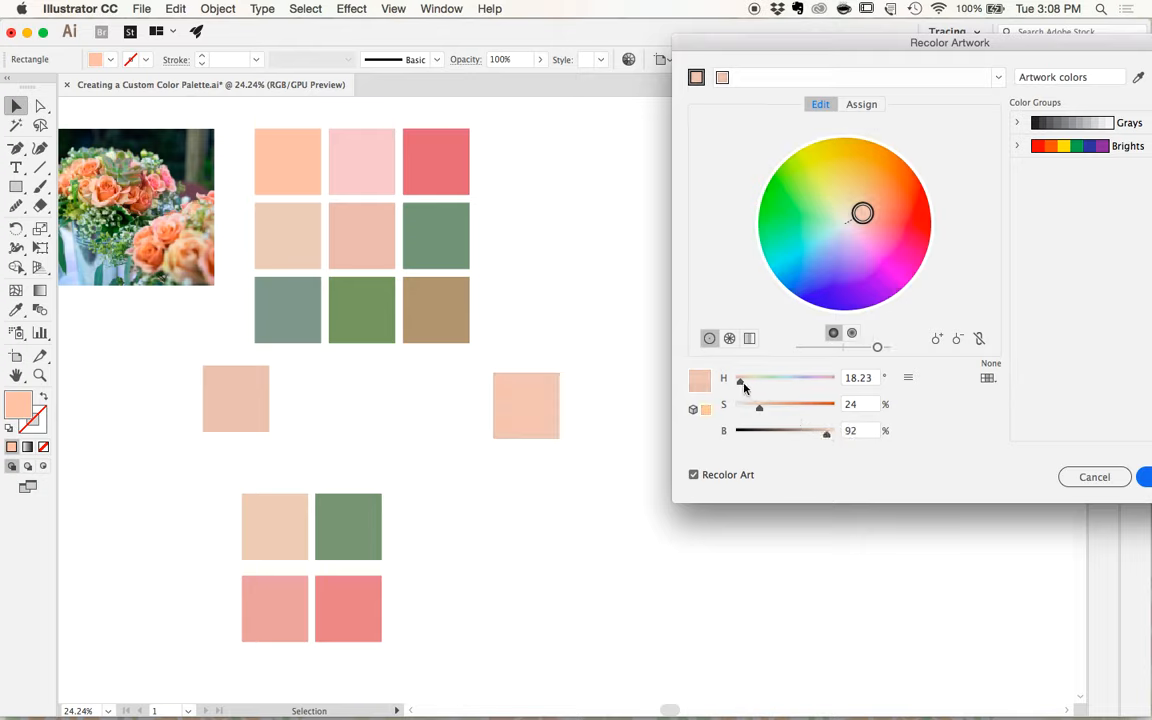
# - Recolor the copied peach square to hue 22°, saturation 35% and brightness 96%, and place it beside the extracted green square
pyautogui.moveTo(741, 385)
pyautogui.mouseDown()
pyautogui.moveTo(774, 383)
pyautogui.moveTo(742, 385)
pyautogui.mouseUp()
pyautogui.moveTo(758, 409); pyautogui.dragTo(771, 410)
pyautogui.moveTo(828, 435); pyautogui.dragTo(831, 433)
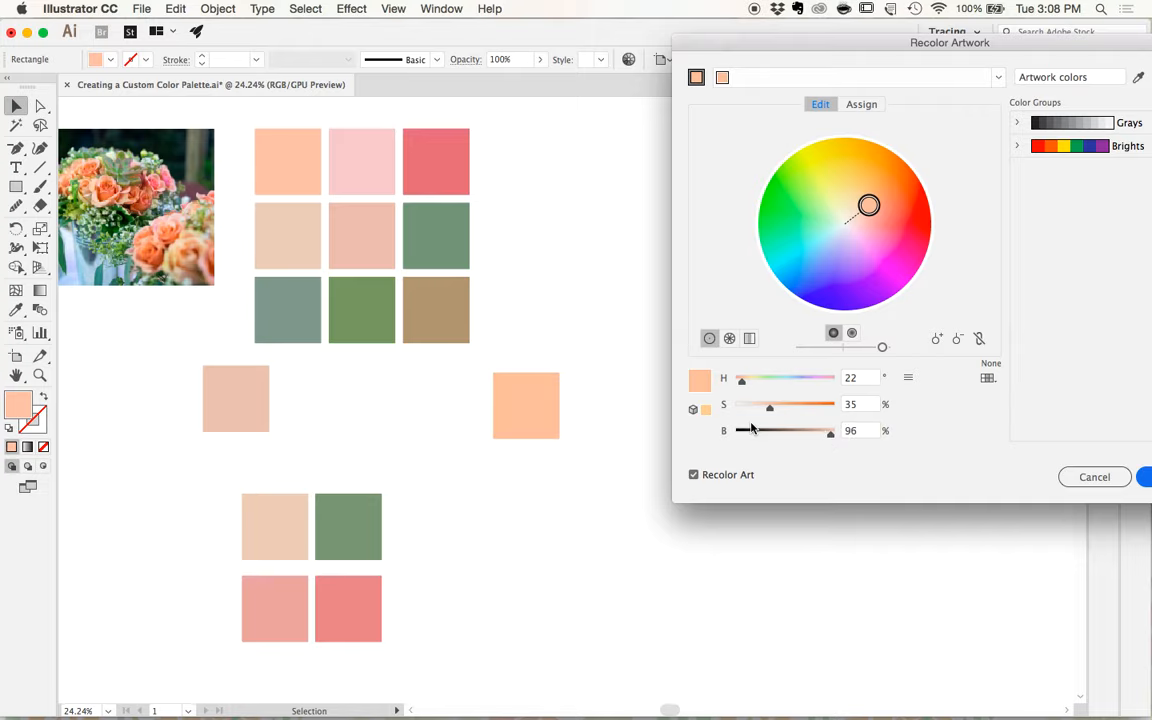
pyautogui.click(1148, 478)
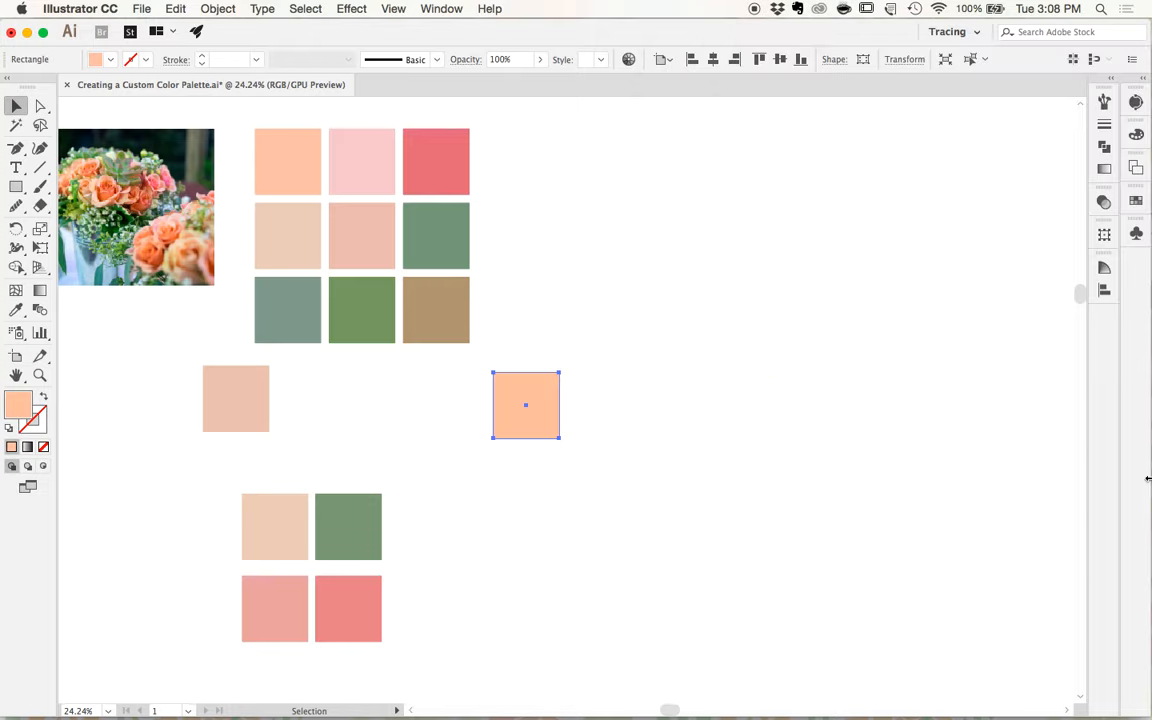
pyautogui.click(595, 518)
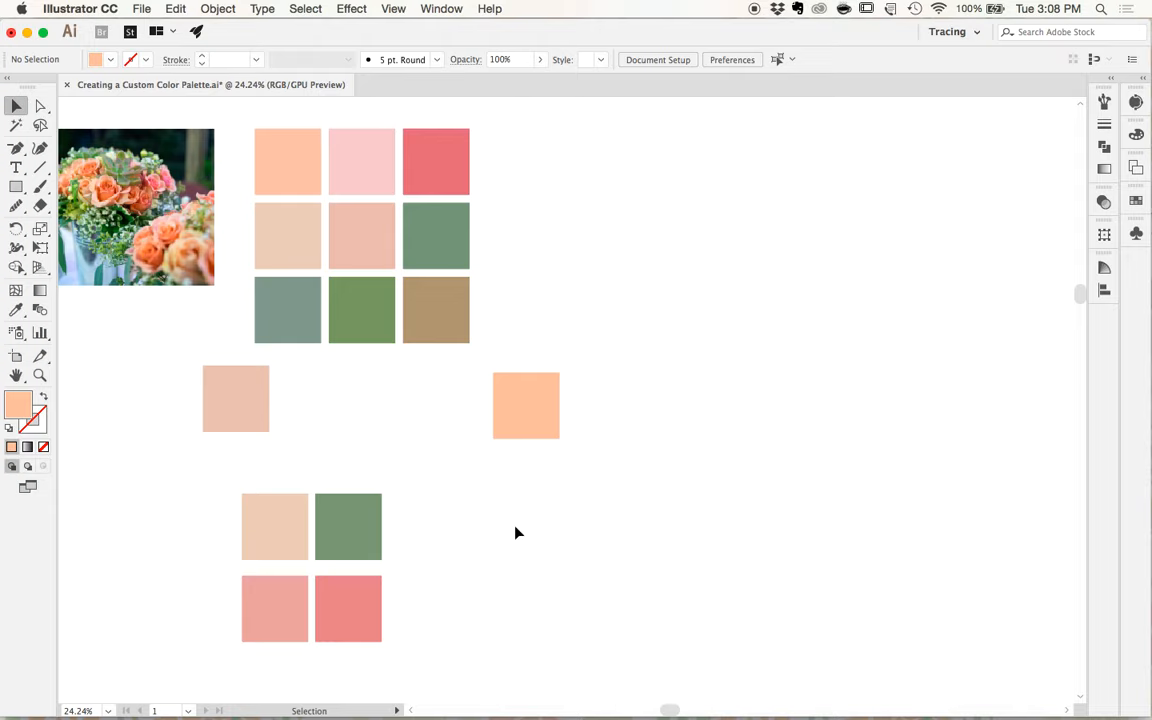
pyautogui.scroll(-2, 515, 529)
pyautogui.moveTo(548, 430); pyautogui.dragTo(468, 528)
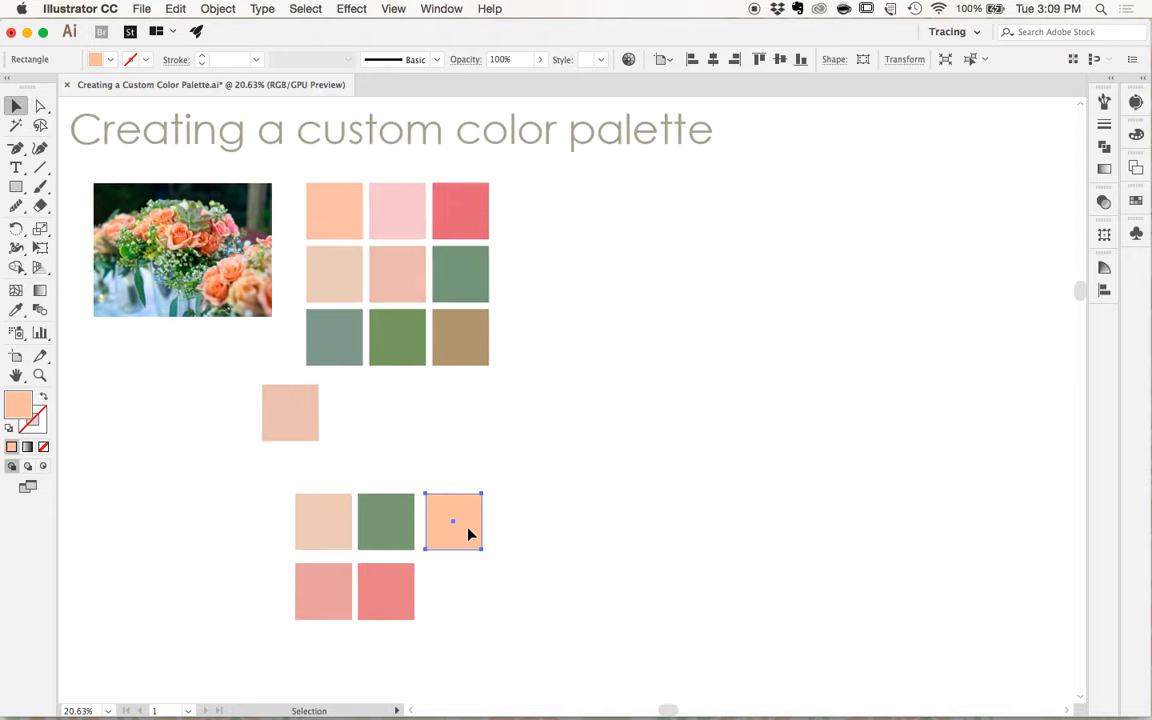
# - Duplicate the brown square beside the sampled grid and recolor the copy to 83% brightness with Recolor Artwork
pyautogui.moveTo(464, 334); pyautogui.dragTo(572, 313)
pyautogui.click(629, 60)
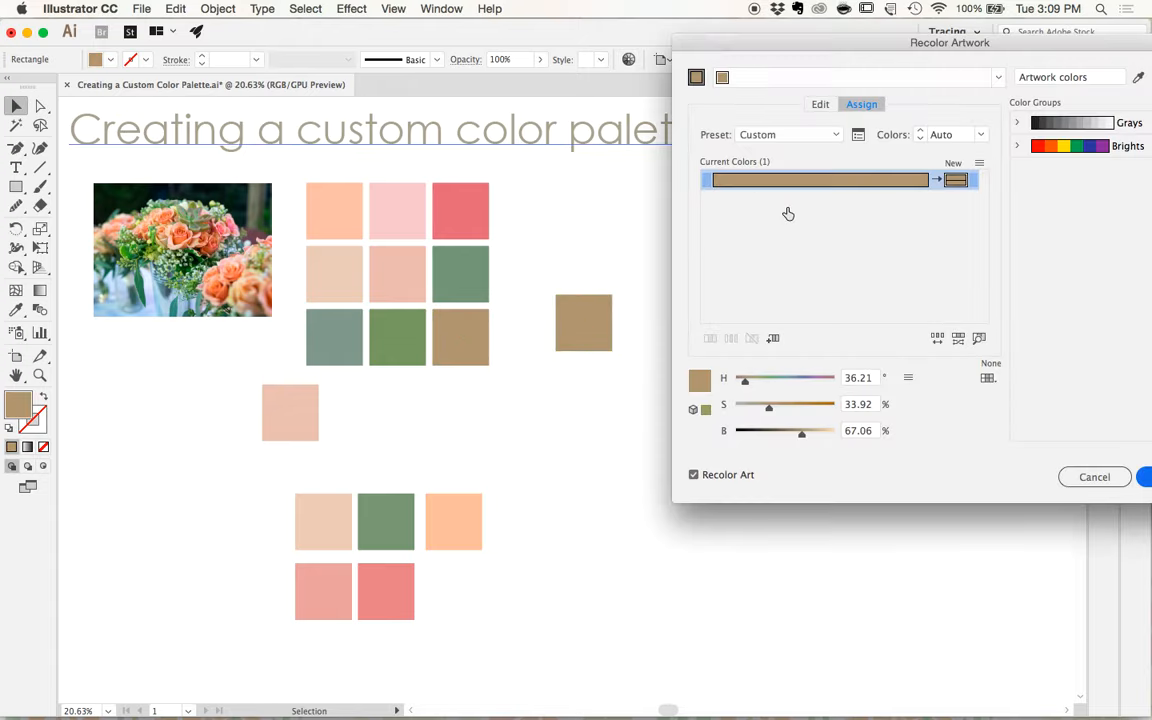
pyautogui.click(820, 104)
pyautogui.moveTo(806, 437); pyautogui.dragTo(819, 437)
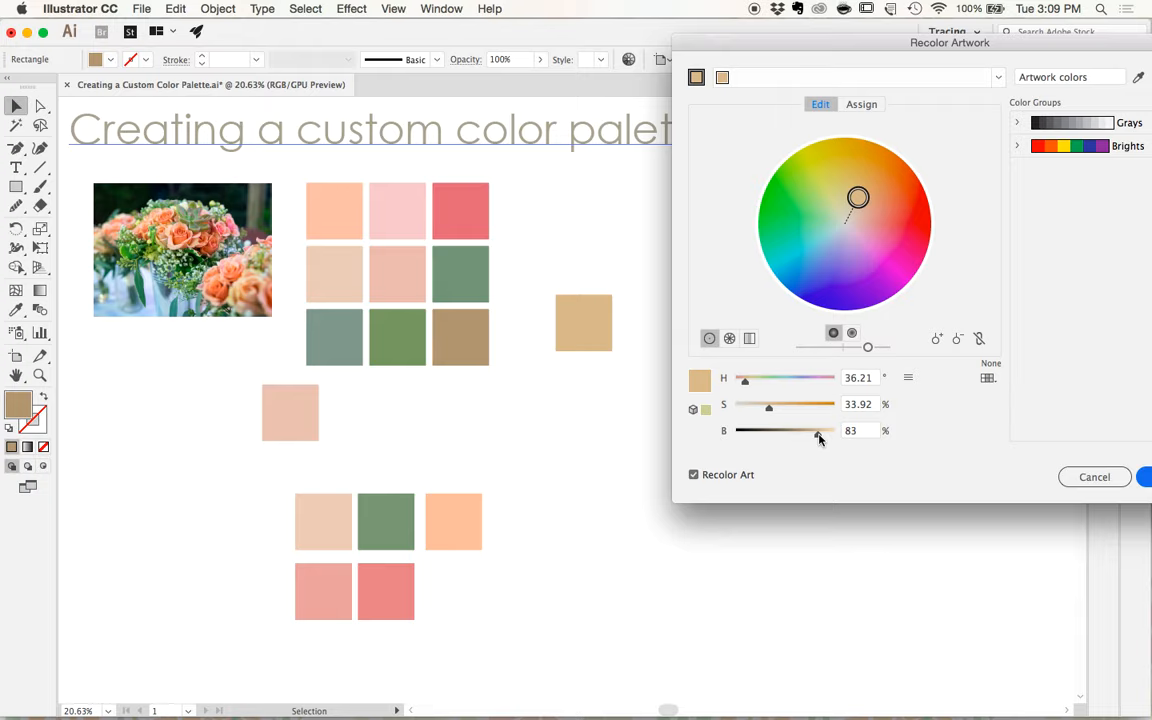
pyautogui.press('Return')
# - Place a copy of the lightened tan square below the orange one, and delete the leftover tan and pale pink squares
pyautogui.moveTo(578, 325); pyautogui.dragTo(447, 591)
pyautogui.click(537, 543)
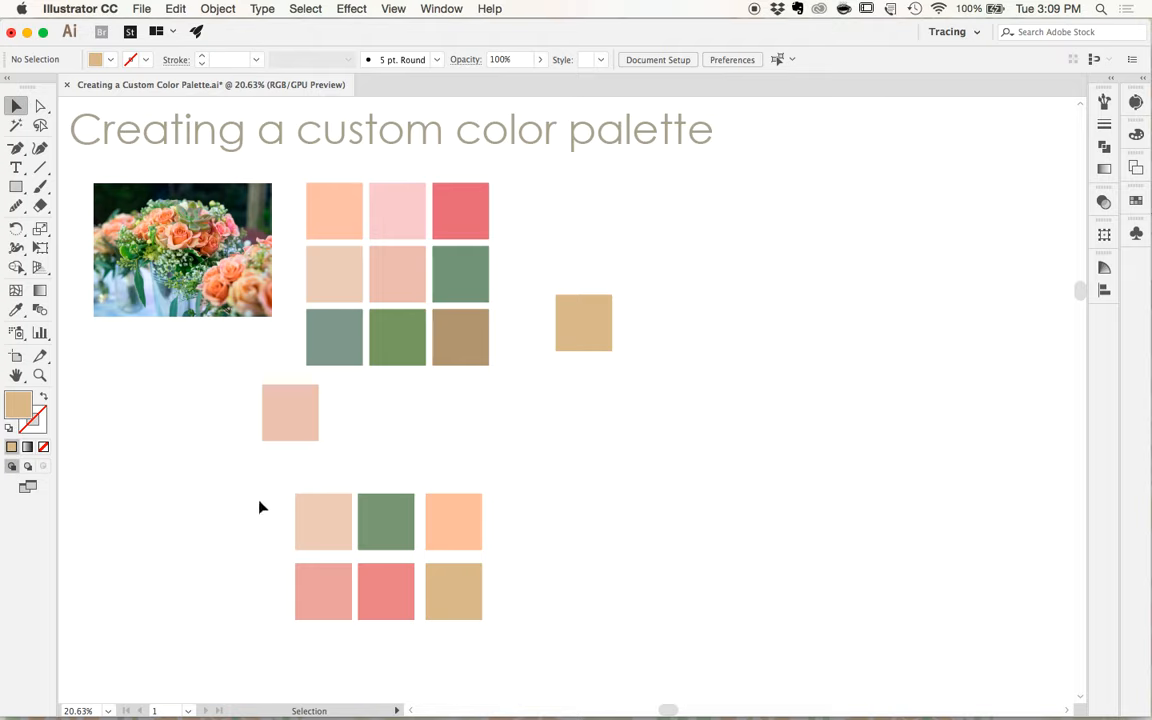
pyautogui.click(287, 425)
pyautogui.moveTo(287, 425); pyautogui.dragTo(586, 240)
pyautogui.keyDown('shift'); pyautogui.click(589, 320); pyautogui.keyUp('shift')
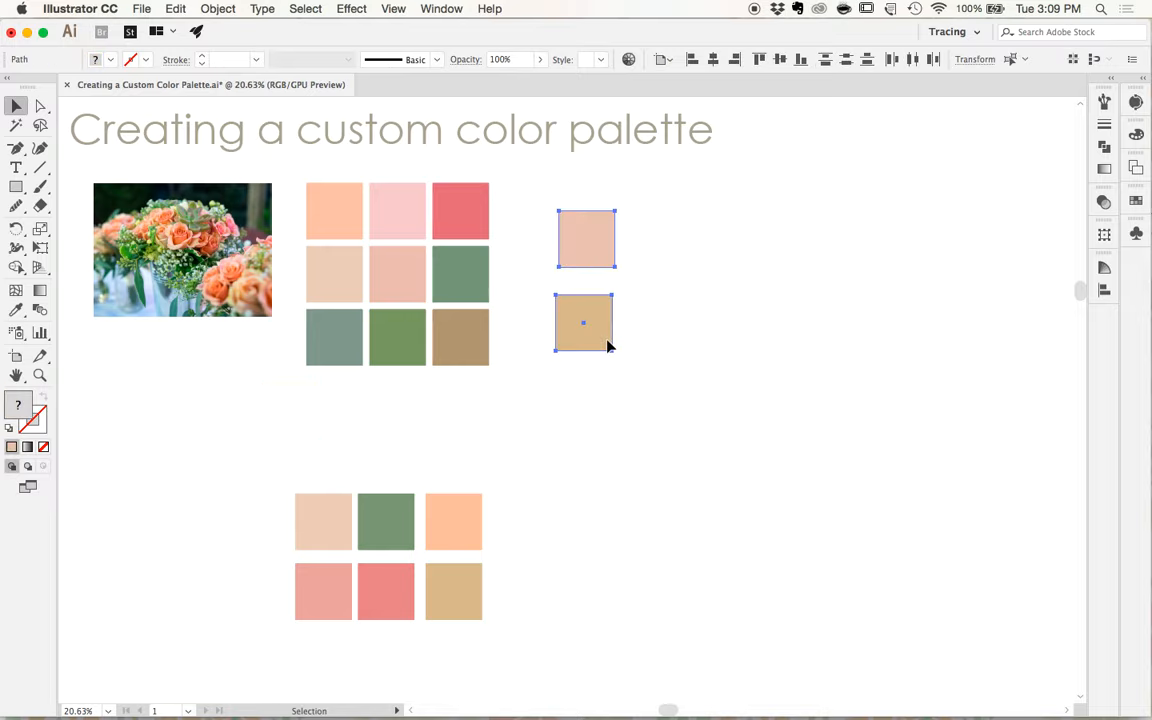
pyautogui.press('Delete')
# - Move the orange and tan squares closer to their rows to even out the spacing of the six-square palette
pyautogui.moveTo(458, 526); pyautogui.dragTo(448, 525)
pyautogui.click(453, 582)
pyautogui.moveTo(453, 582); pyautogui.dragTo(448, 582)
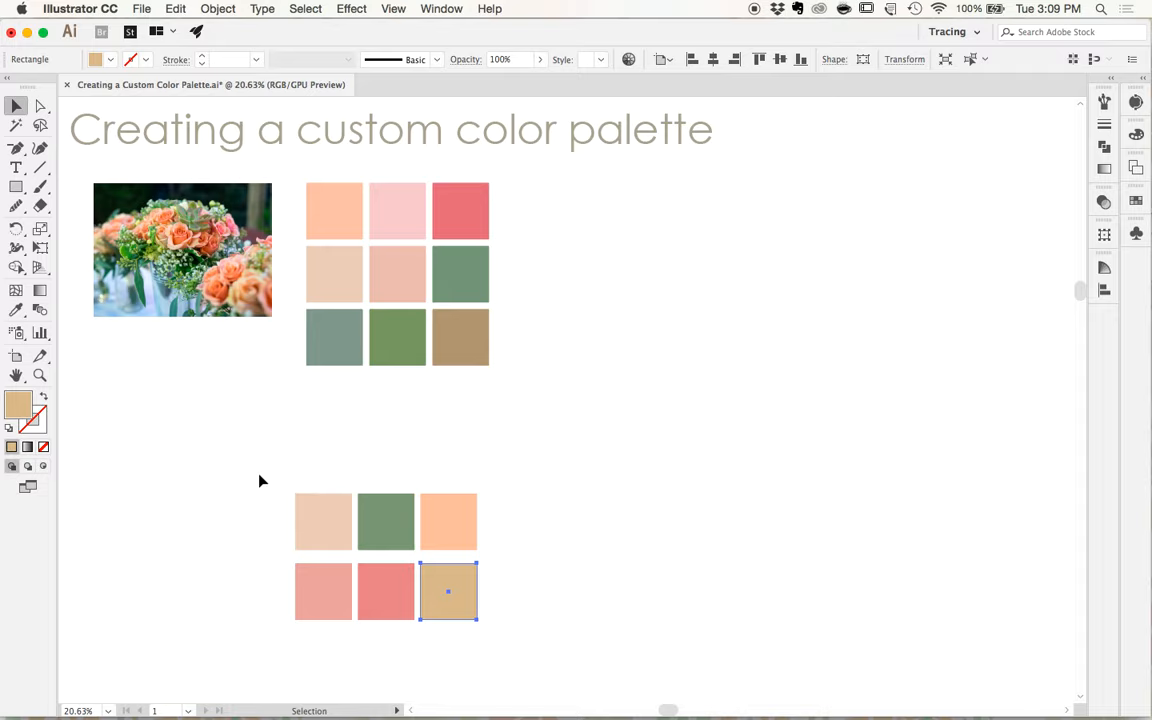
# - Create a new swatch color group named "Color Palette 1" from the six arranged palette squares
pyautogui.moveTo(258, 477); pyautogui.dragTo(479, 612)
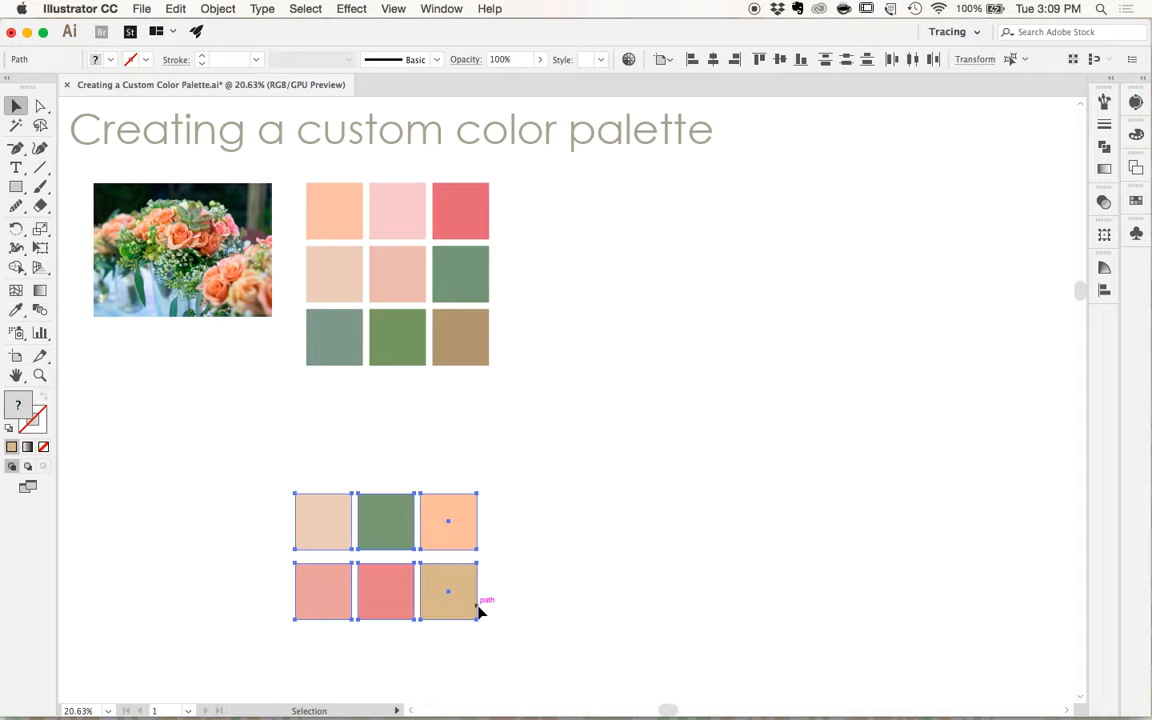
pyautogui.click(1134, 204)
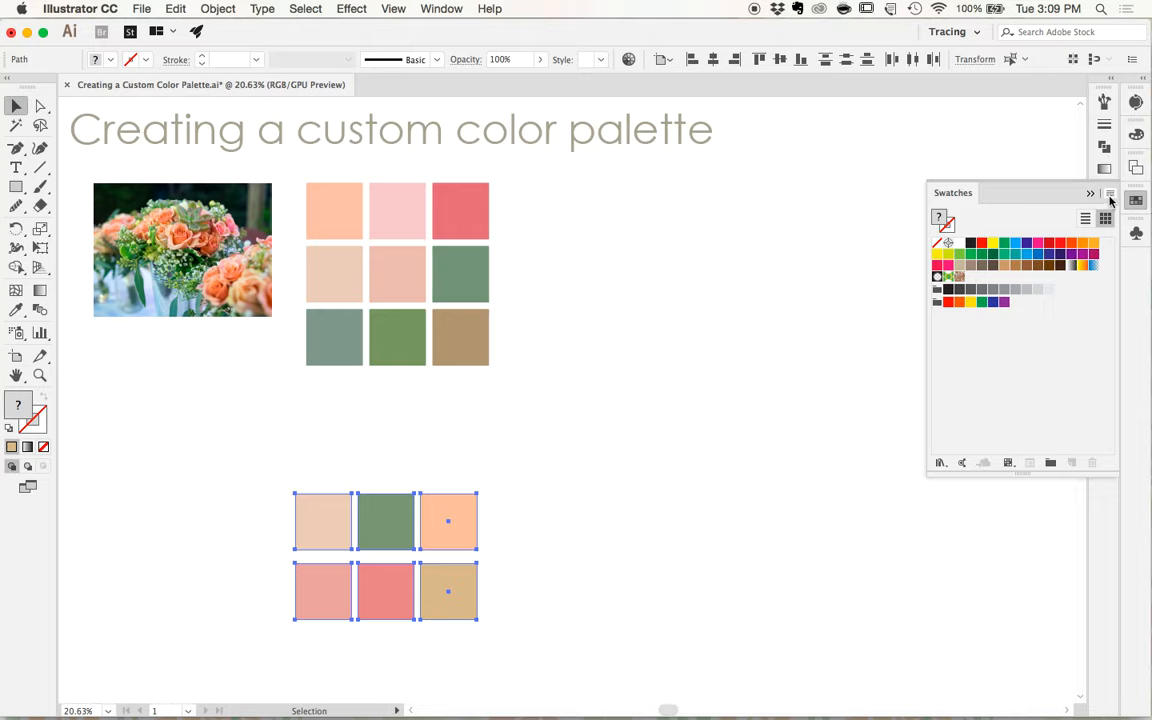
pyautogui.click(1109, 196)
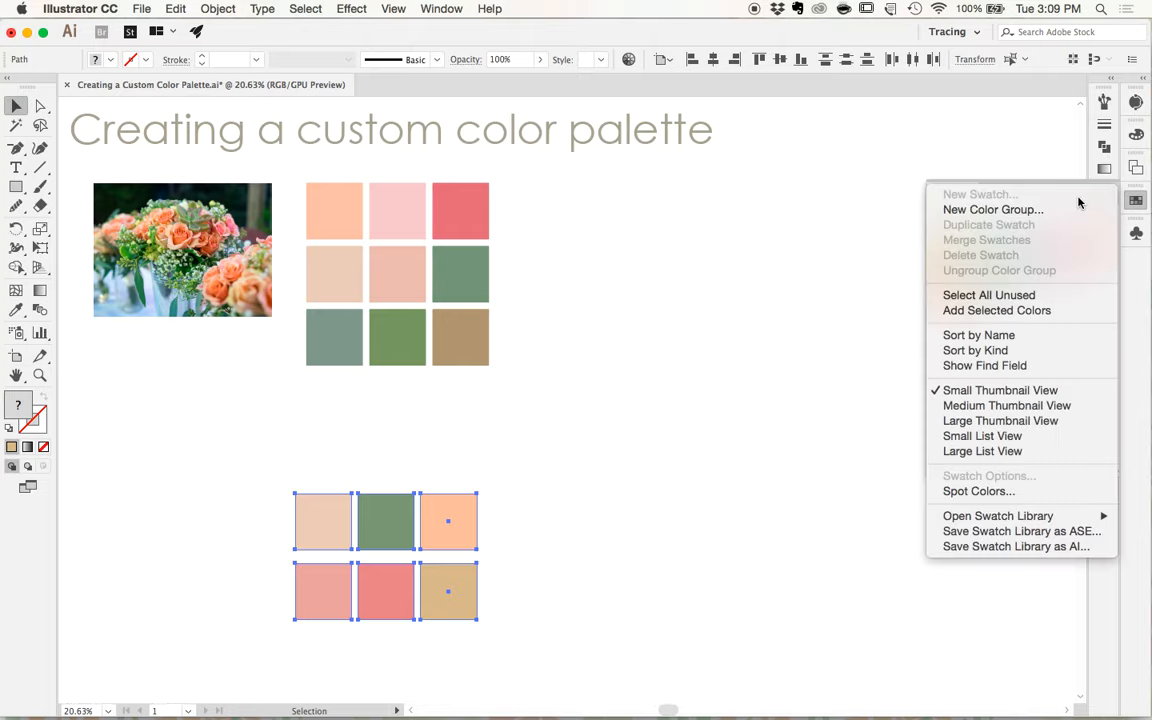
pyautogui.click(1037, 209)
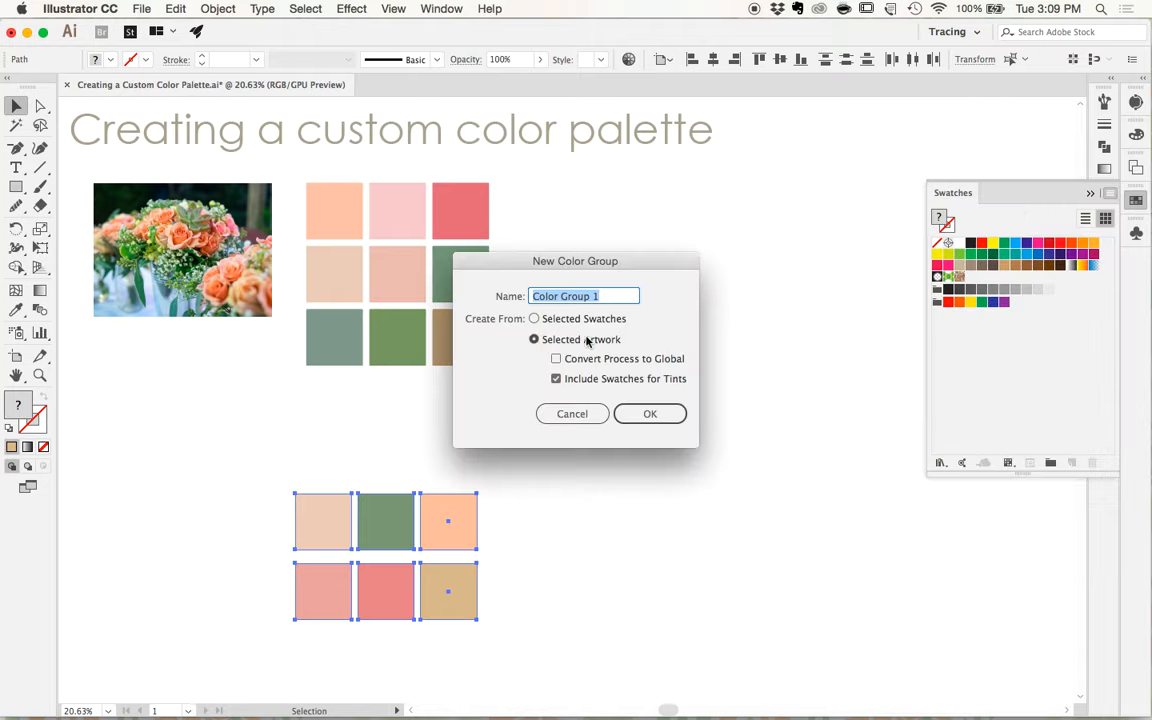
pyautogui.write('Color ')
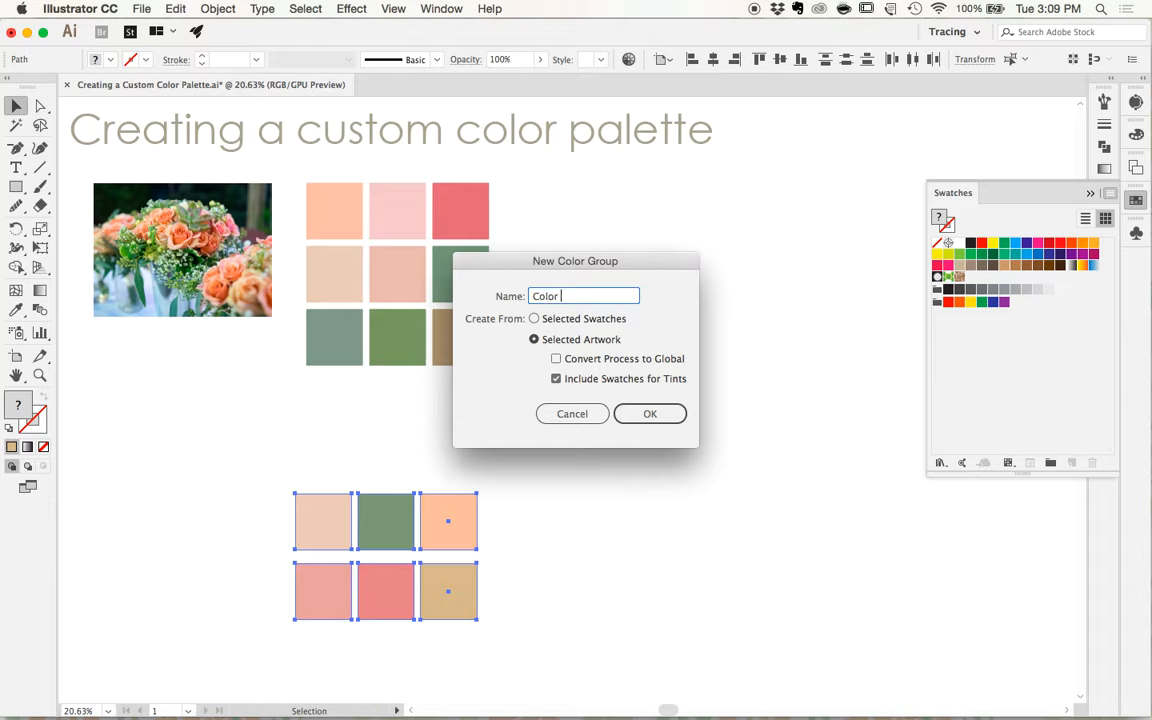
pyautogui.write('Patette 1')
pyautogui.click(648, 421)
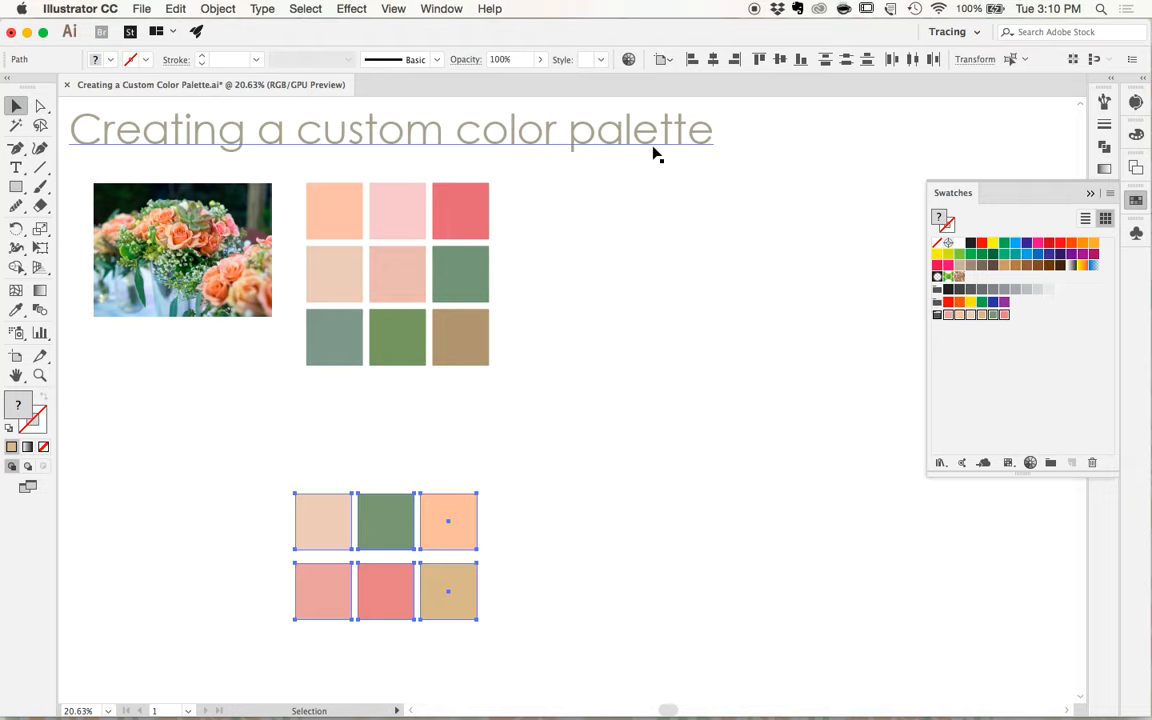
# - Try random color orders on the six squares in Recolor Artwork, exclude the coral row from recoloring, and leave without applying
pyautogui.click(628, 60)
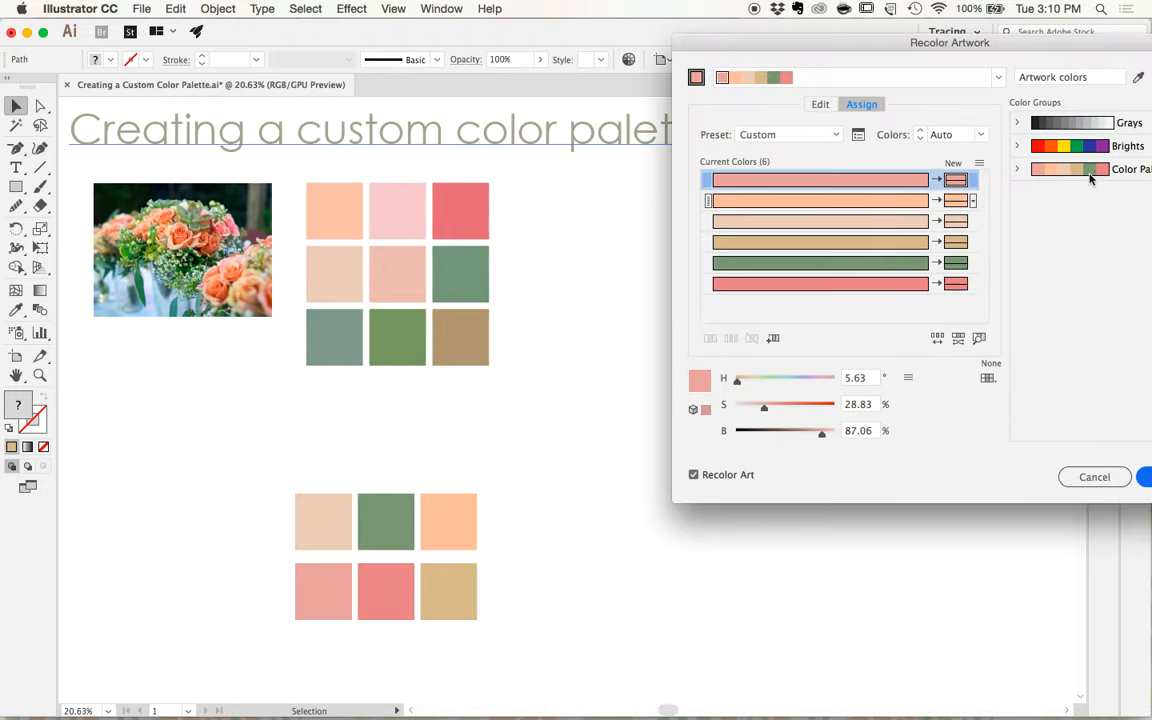
pyautogui.click(941, 341)
pyautogui.click(941, 341)
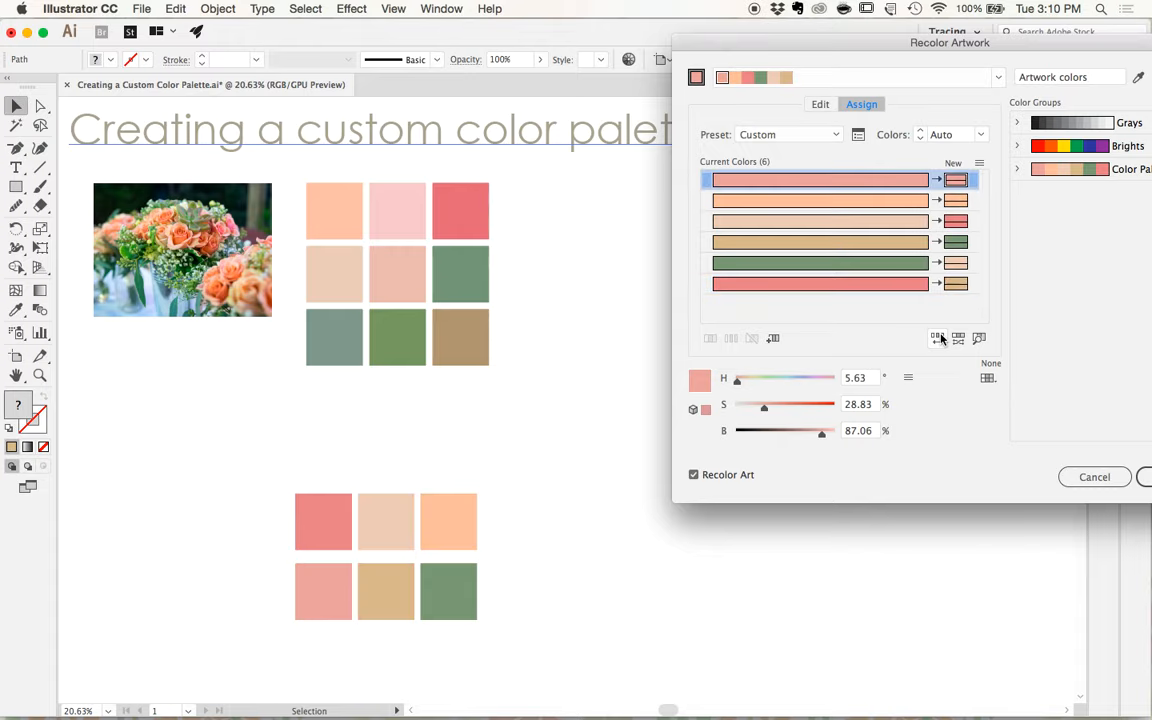
pyautogui.click(941, 341)
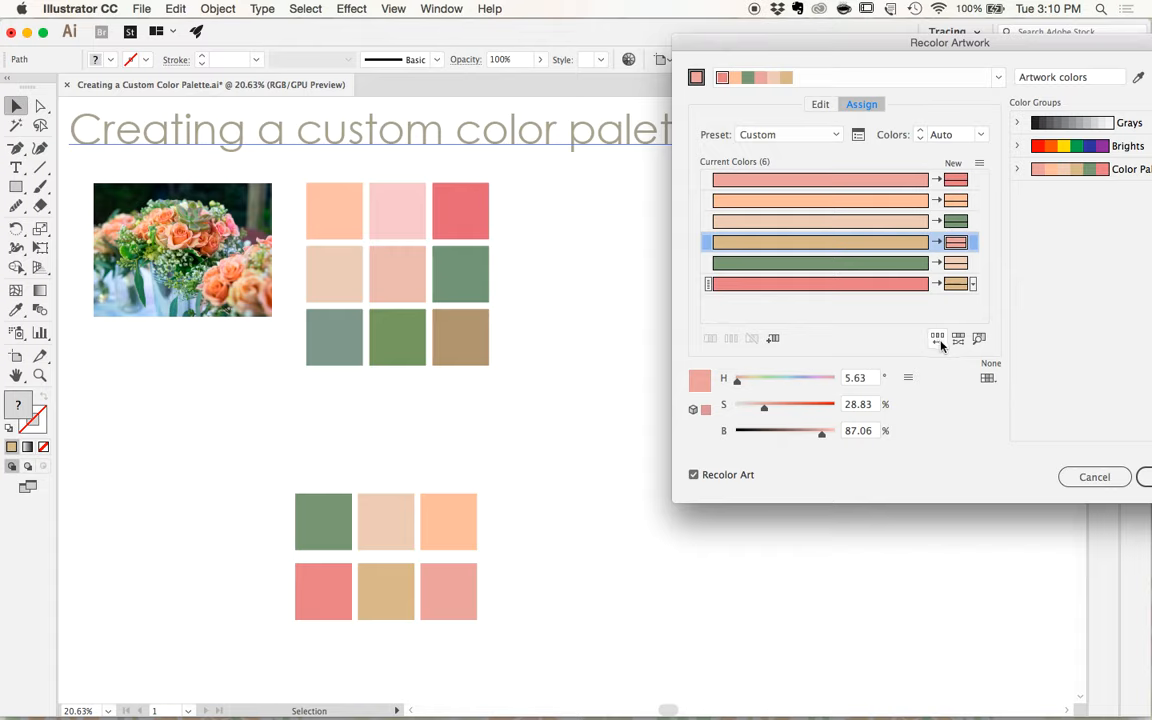
pyautogui.click(939, 285)
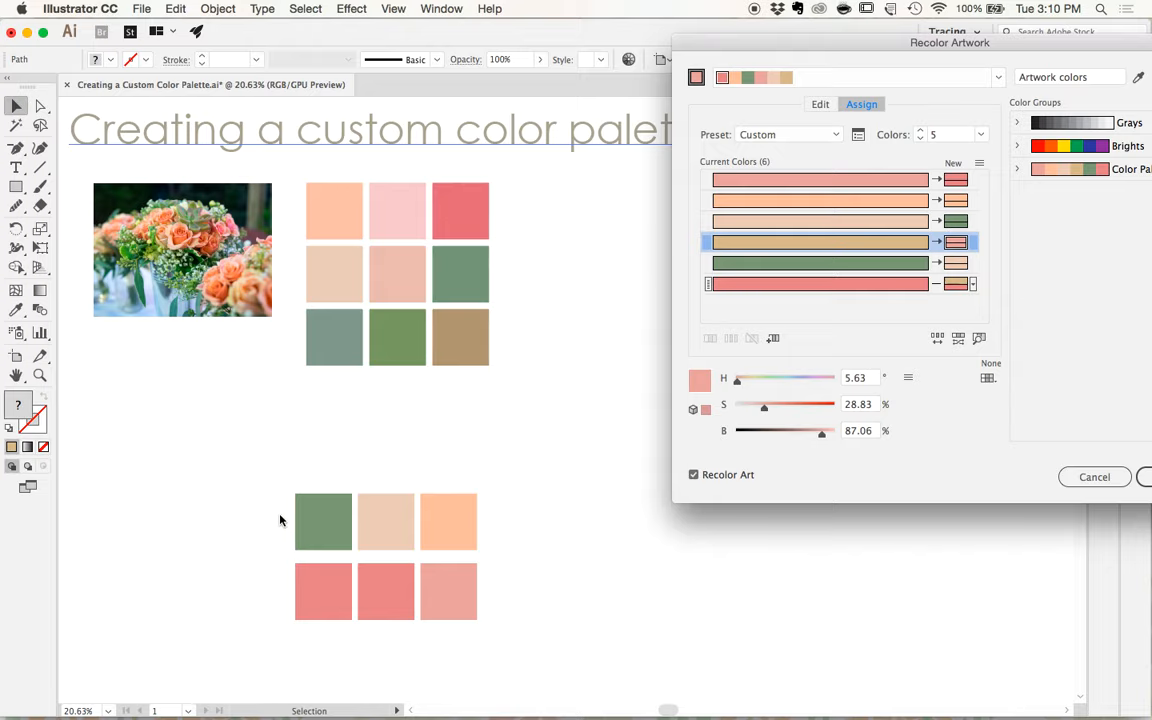
pyautogui.click(1141, 477)
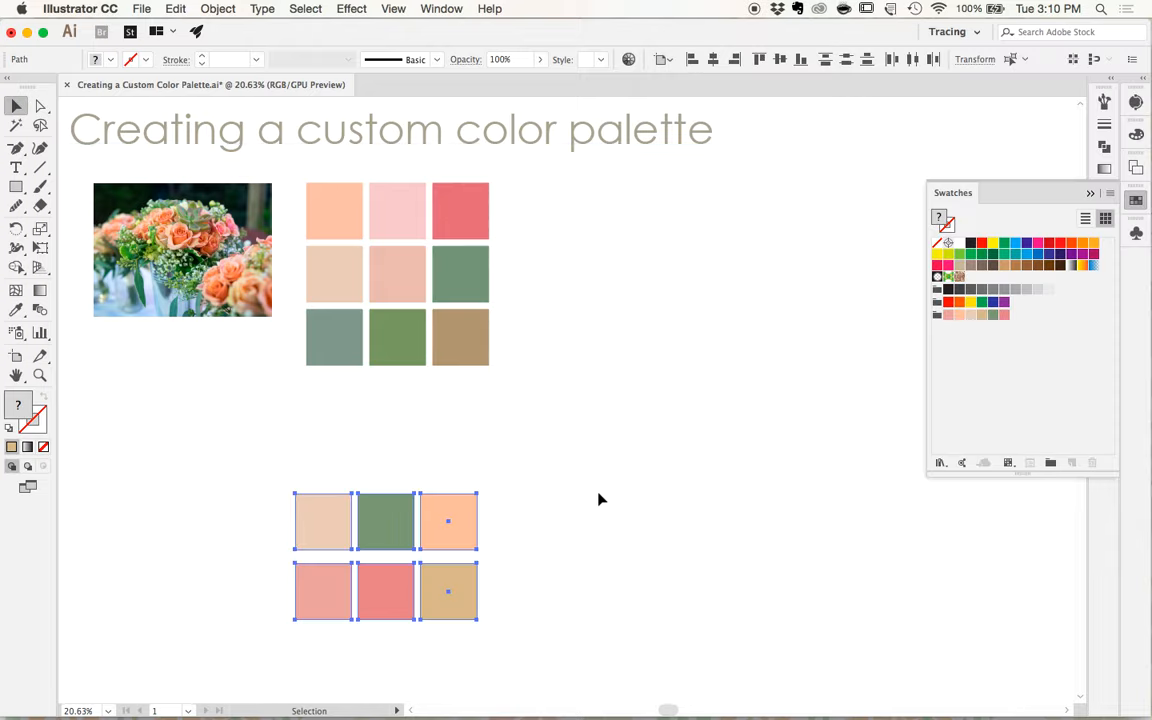
pyautogui.click(496, 470)
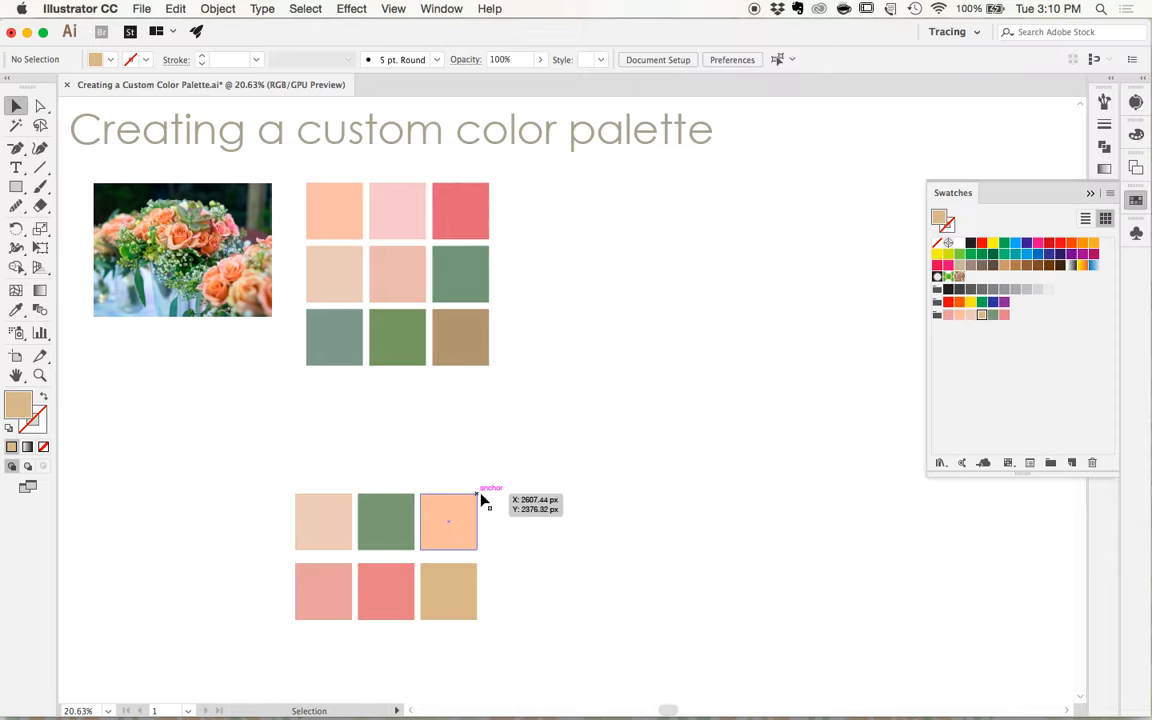
pyautogui.scroll(-1, 470, 543)
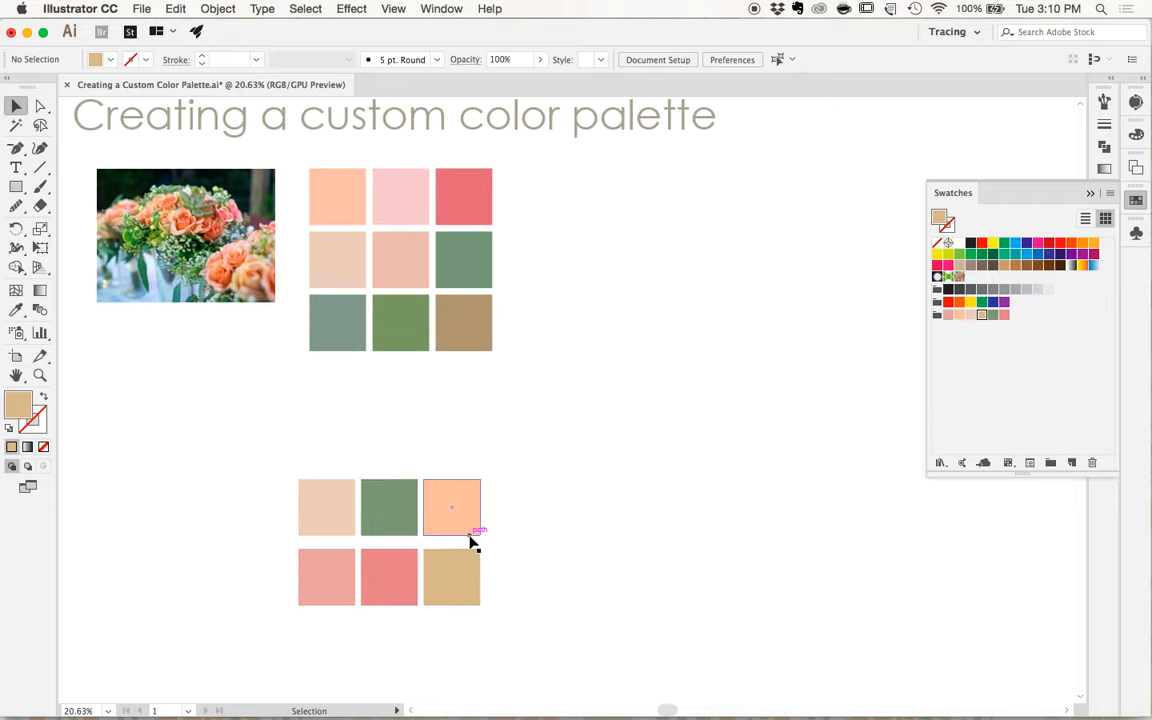